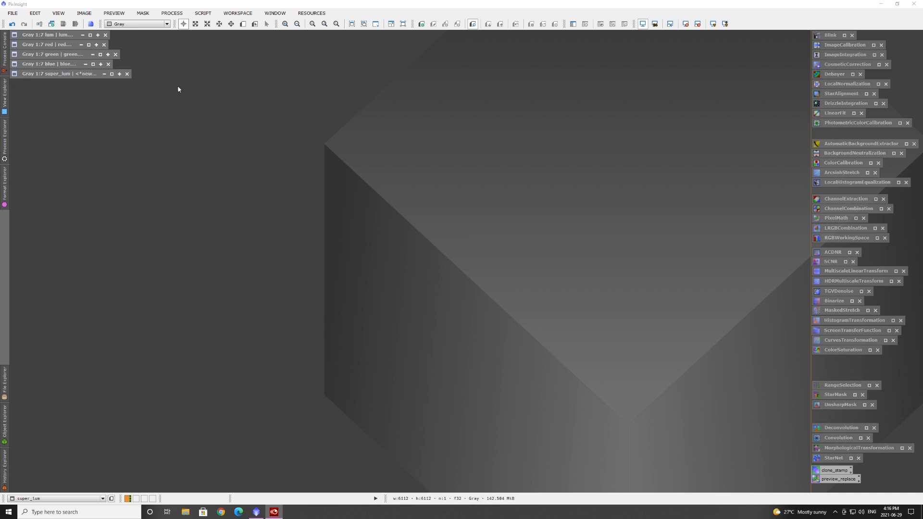
Open the super_lum, blue, green and red images for inspection, and minimize them again
double_click(64, 76)
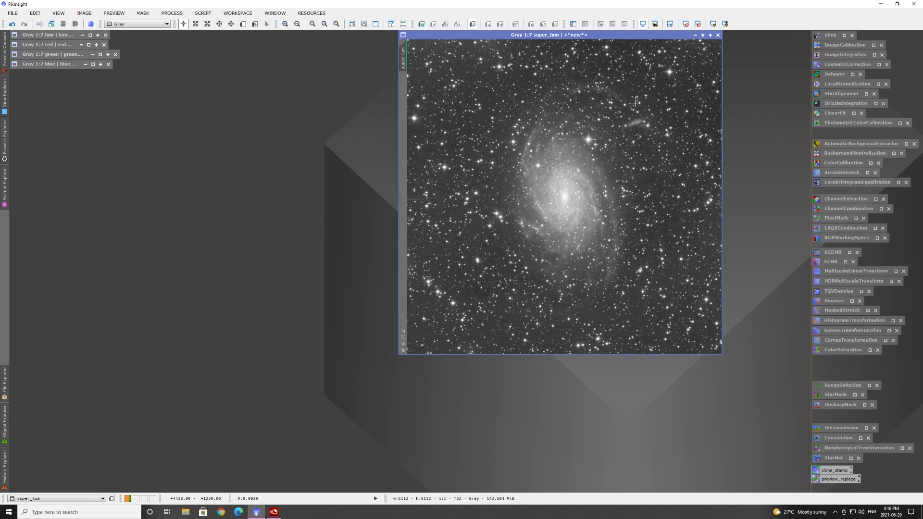
double_click(60, 64)
click(58, 55)
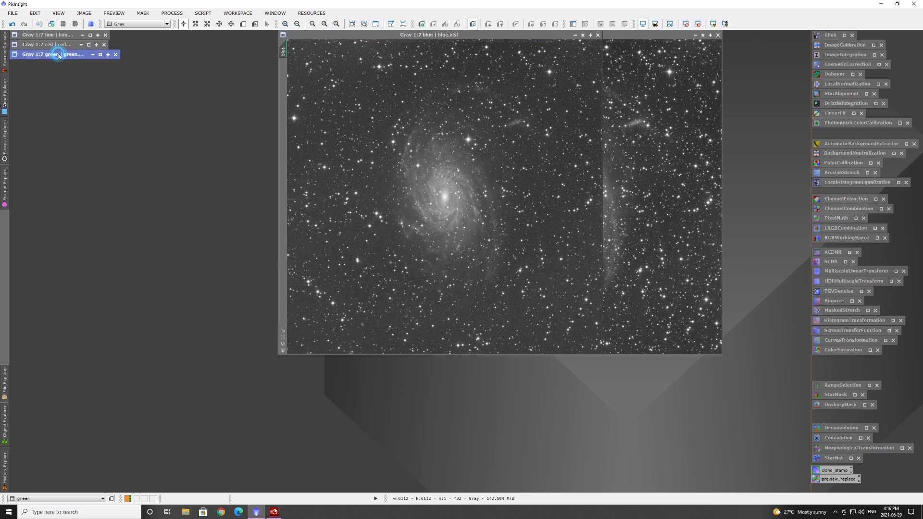
double_click(58, 55)
double_click(59, 44)
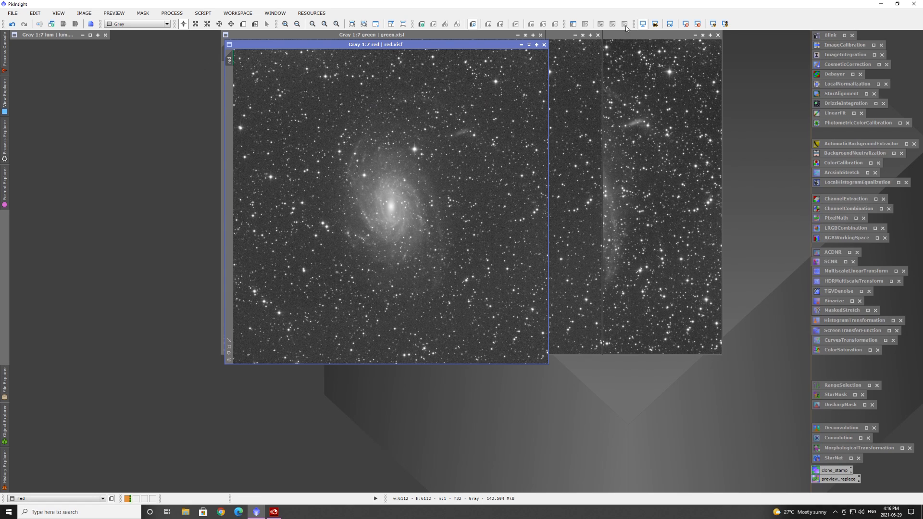
click(529, 44)
click(525, 35)
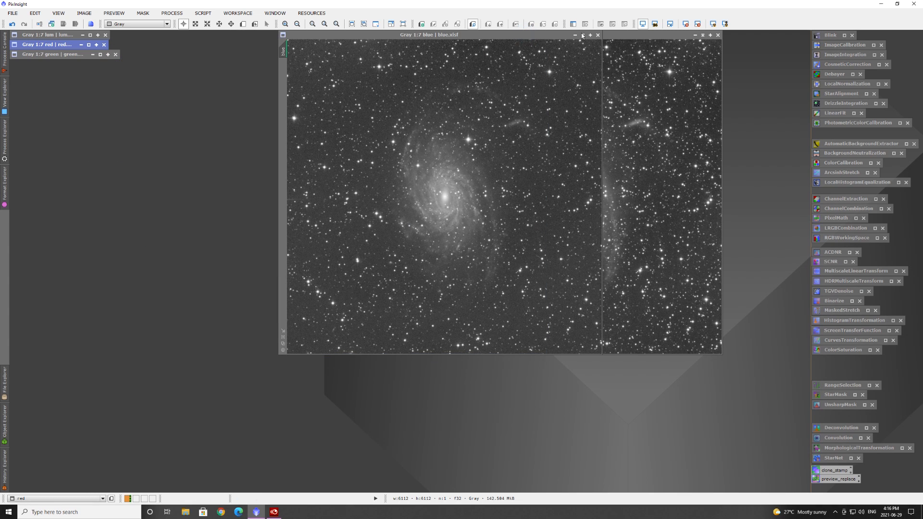
click(583, 36)
click(702, 35)
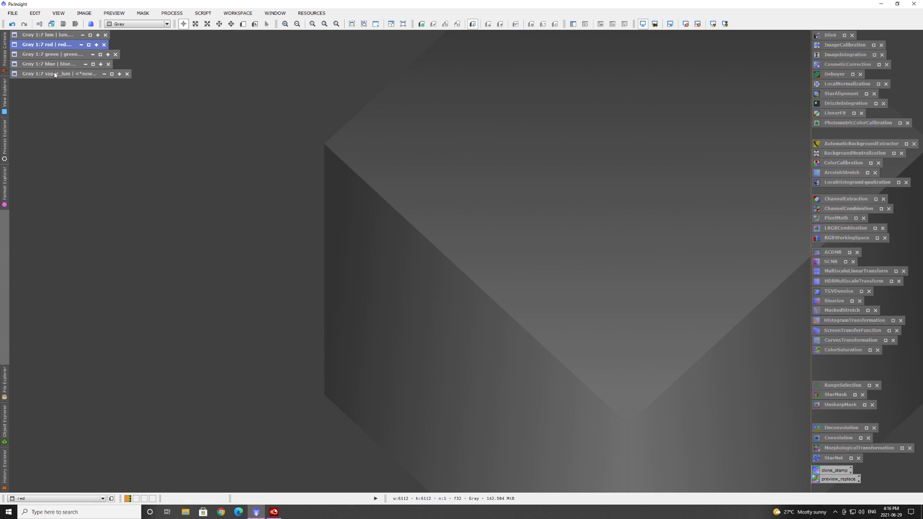
Open the DynamicBackgroundExtraction process and start a session on the restored super_lum image, positioned clear of the process dialog
click(165, 15)
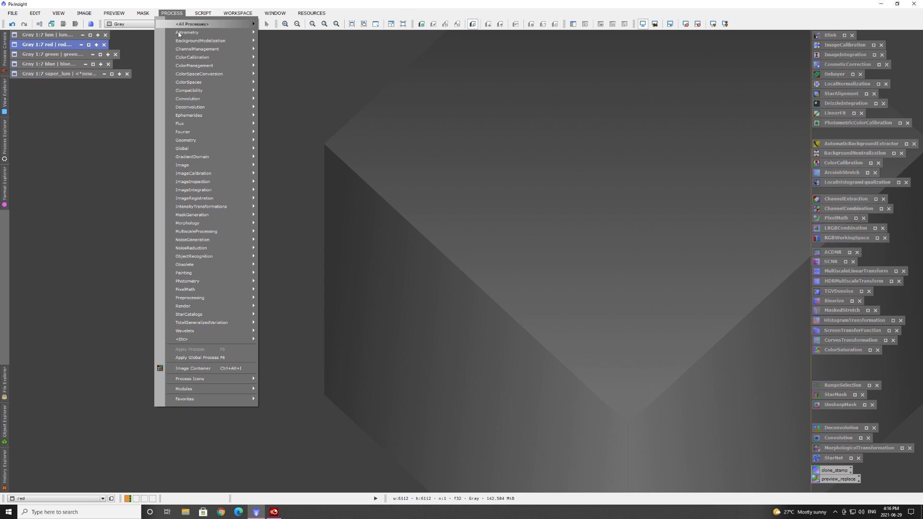
mouse_move(215, 43)
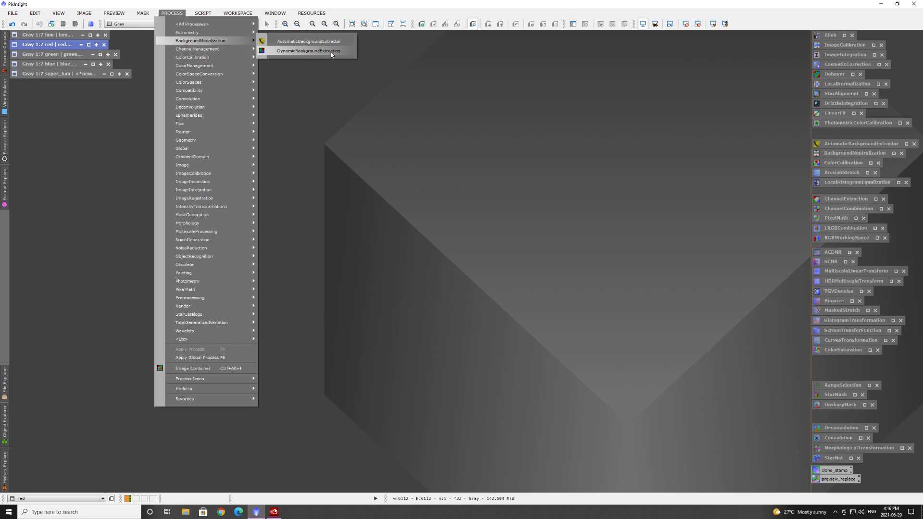
click(313, 50)
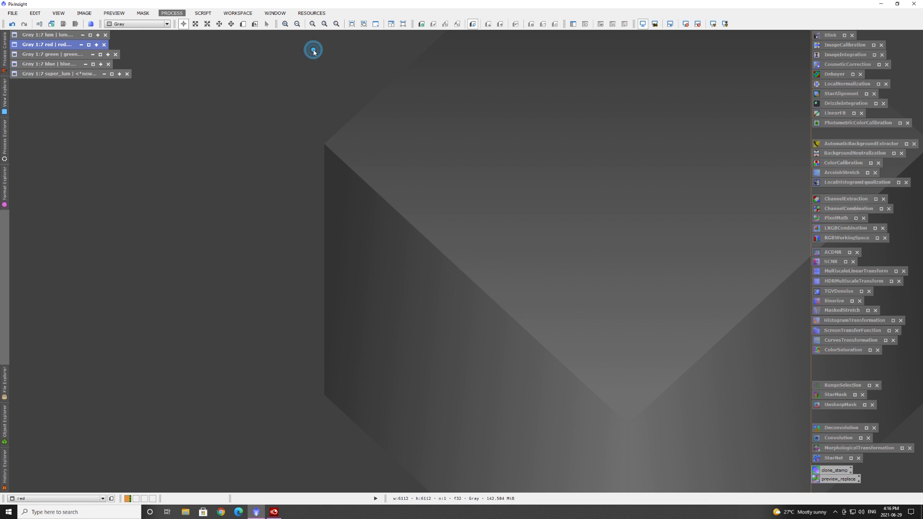
double_click(67, 73)
drag(481, 35, 341, 36)
click(430, 198)
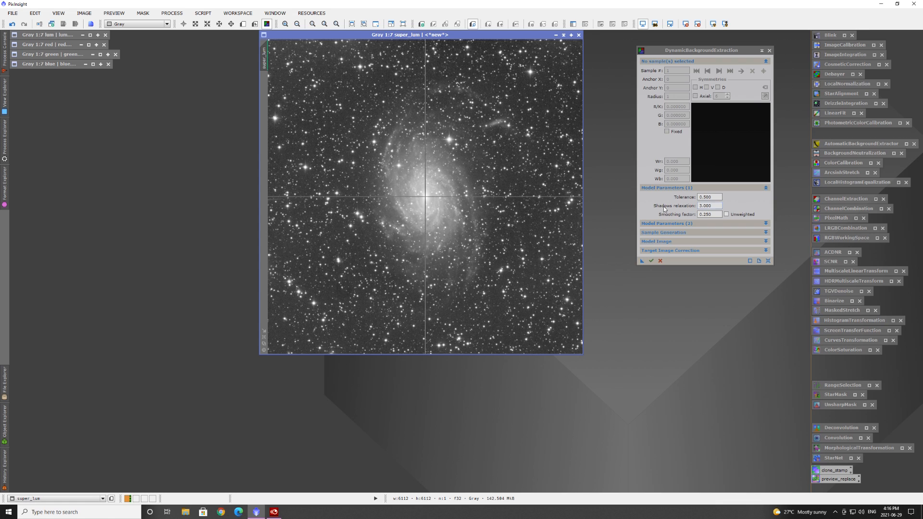
Set the background model's tolerance to 2 and its shadows relaxation to 3.5
click(720, 197)
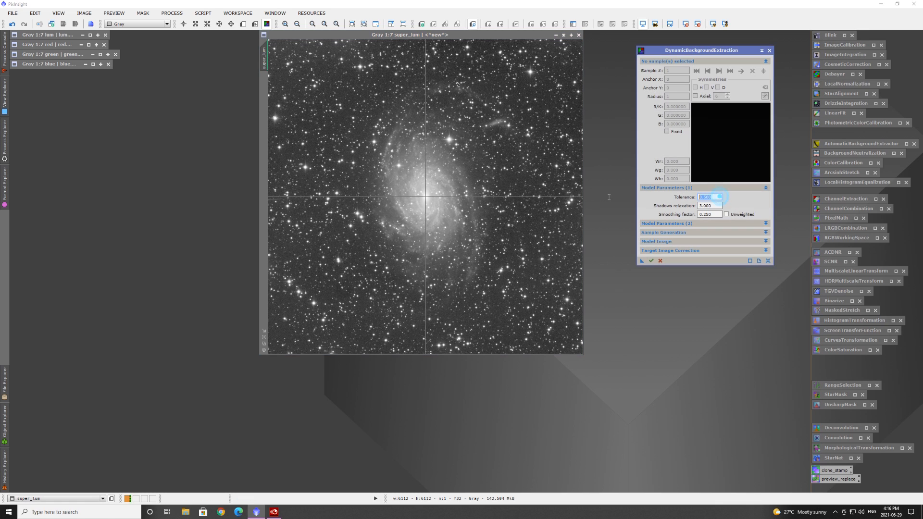
text(2)
click(716, 205)
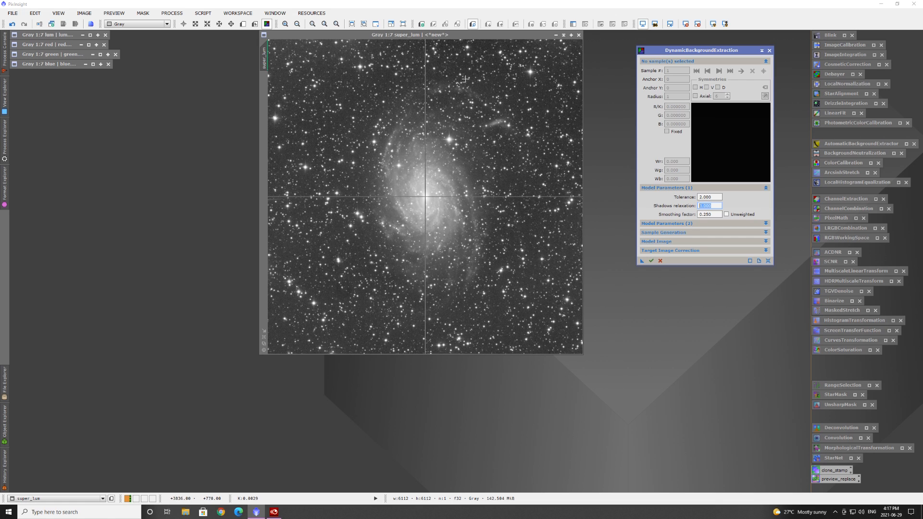
text(3.5)
click(664, 187)
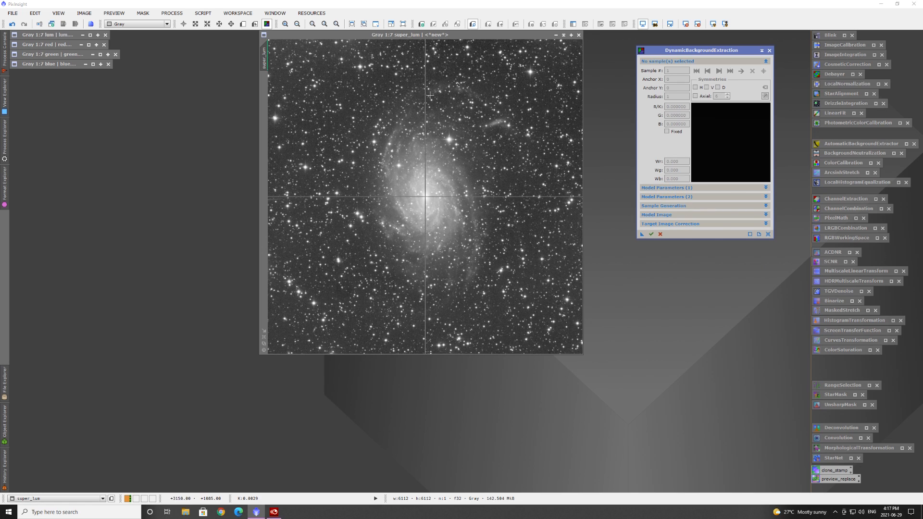
Set the default sample radius for sample generation to 40
click(680, 206)
double_click(709, 215)
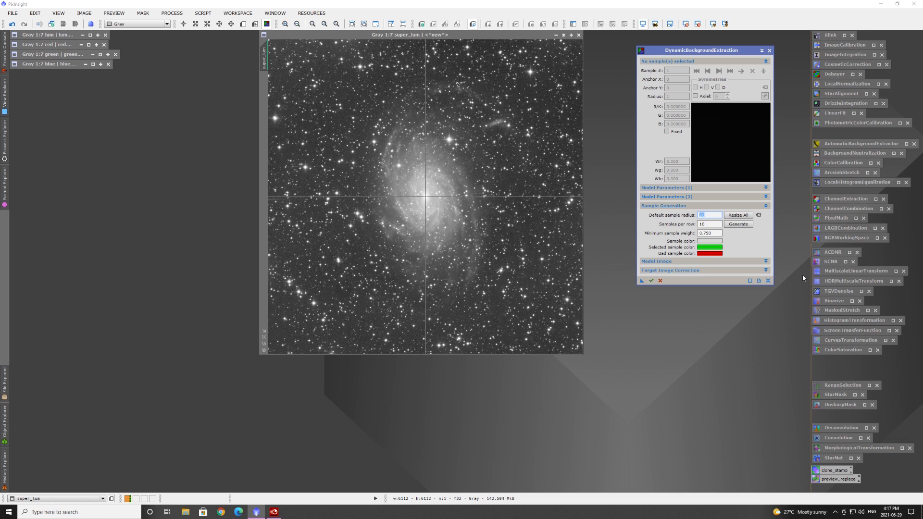
text(40)
Place six background samples along the image's upper-right area and right edge, in dark sky away from the galaxy
click(557, 66)
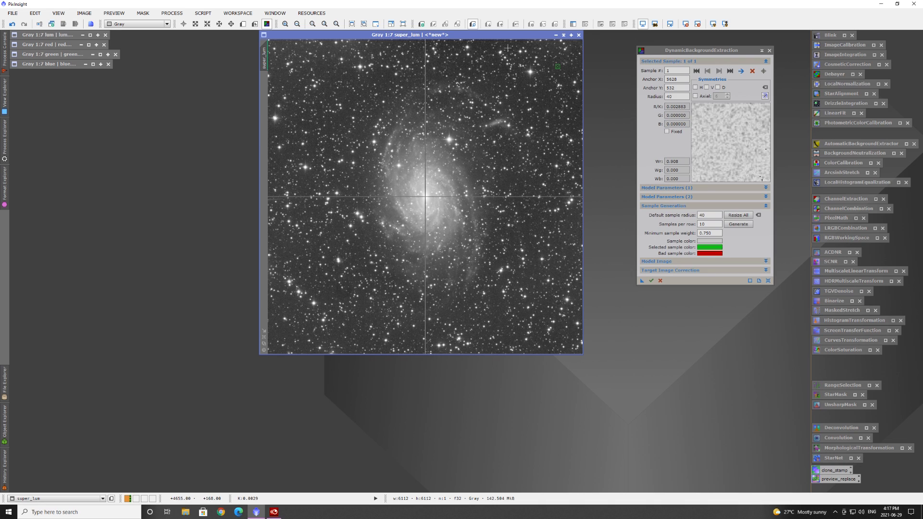
click(485, 46)
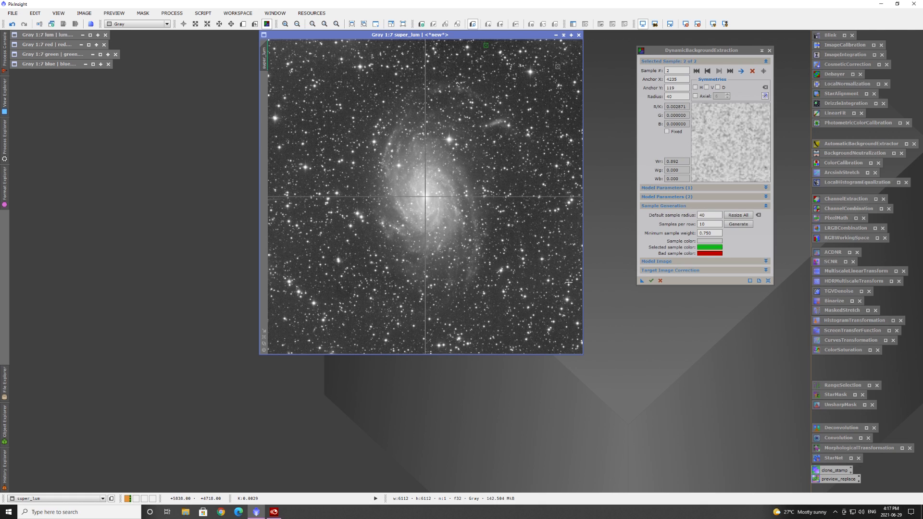
click(569, 252)
click(567, 229)
click(574, 217)
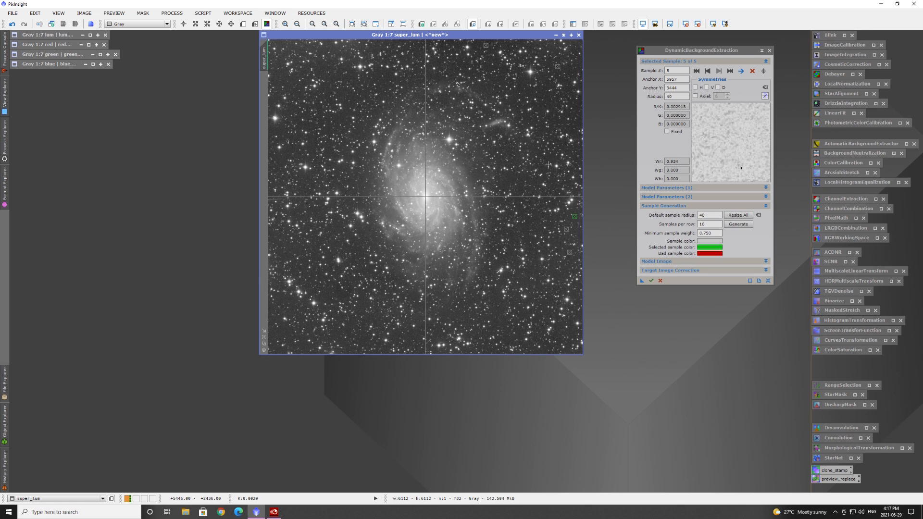
click(553, 107)
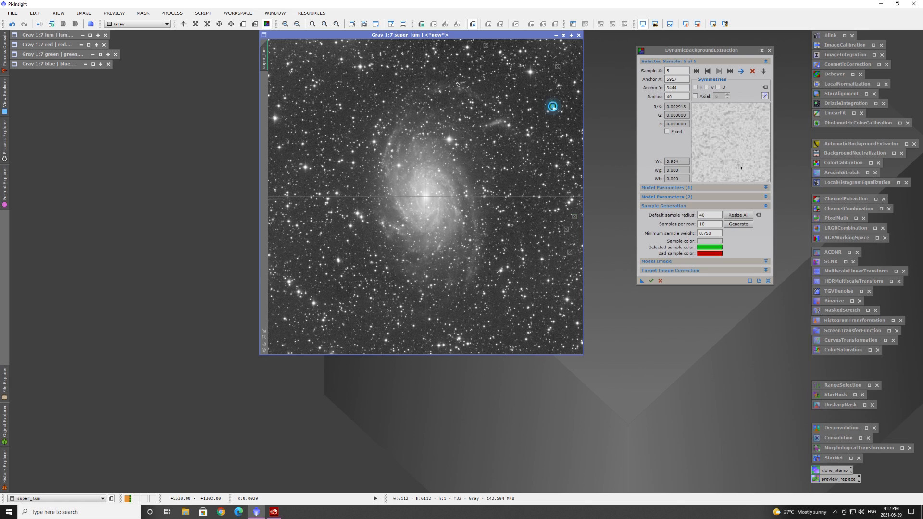
Place six background samples in dark, star-free spots around the image's upper-left corner
click(320, 63)
click(320, 50)
click(298, 51)
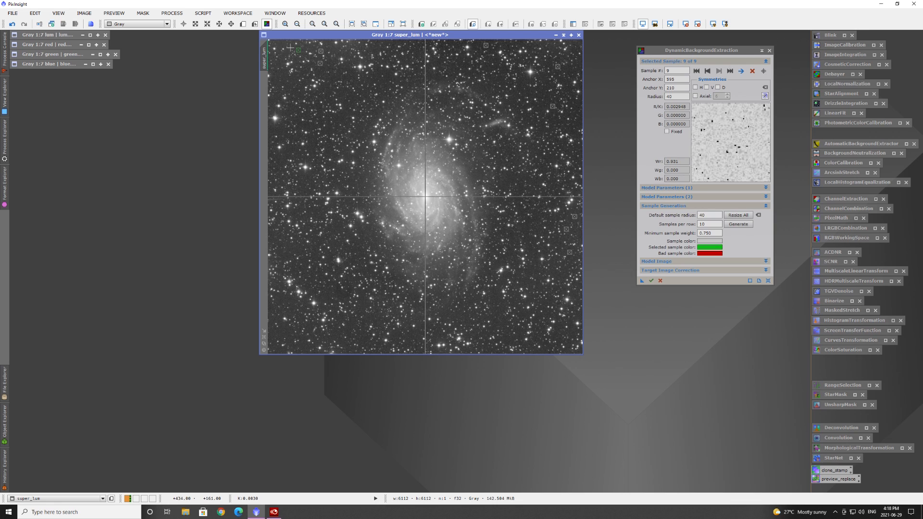
click(278, 44)
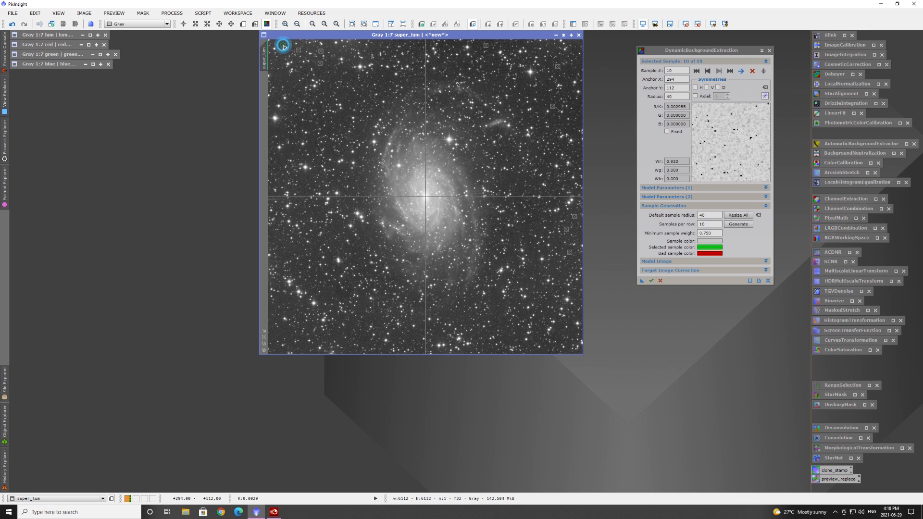
click(275, 82)
click(288, 85)
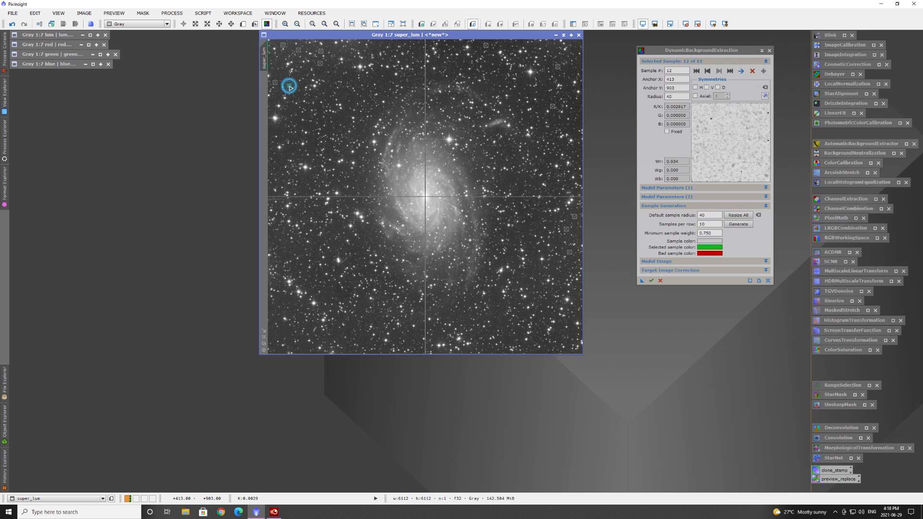
Add two background samples at the top edge above the galaxy and one toward the upper left
click(383, 47)
click(407, 48)
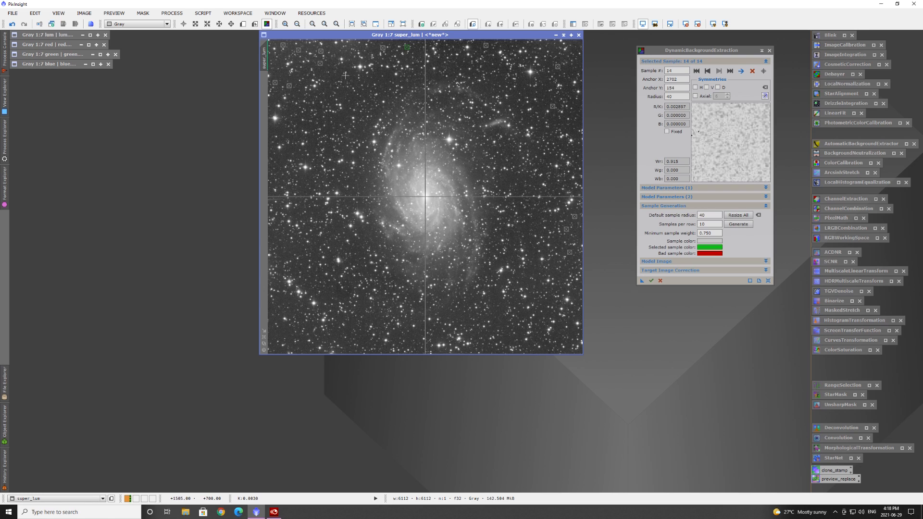
click(334, 79)
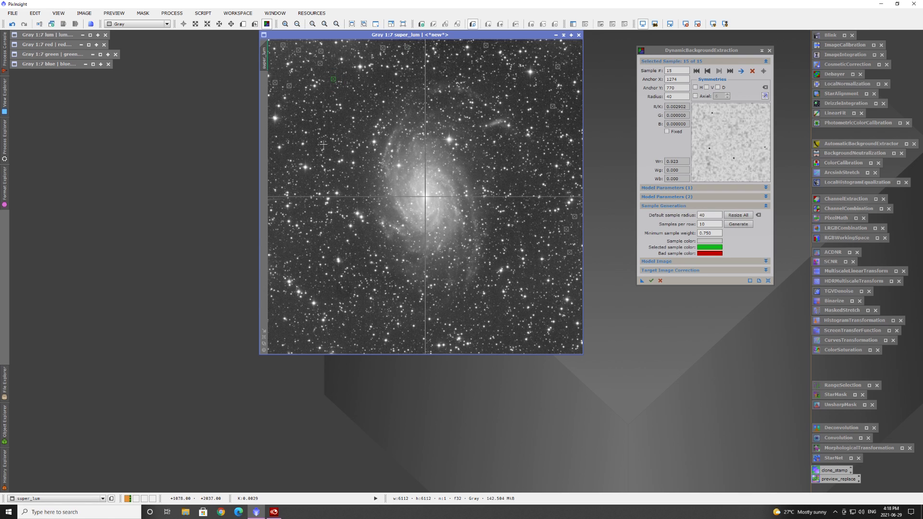
Add three samples down the image's left side, shifting the second one off a star to about X 588, Y 1400
click(308, 125)
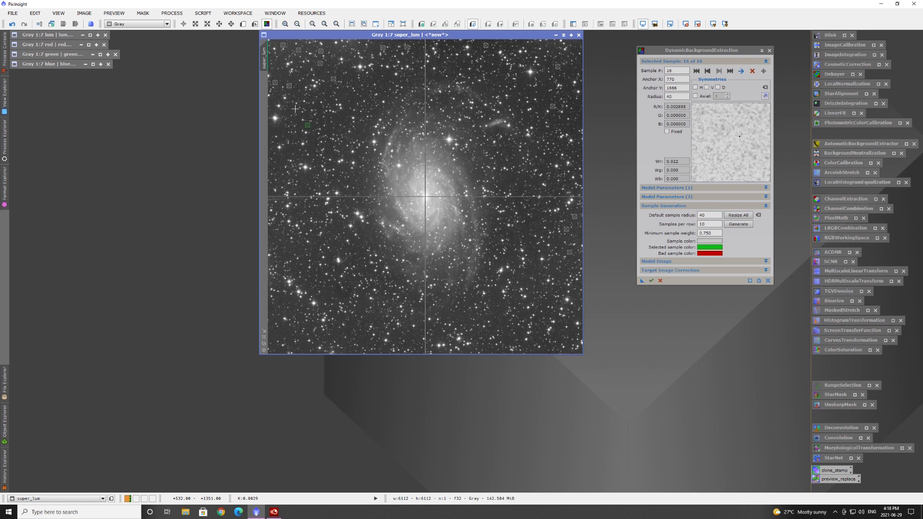
click(296, 110)
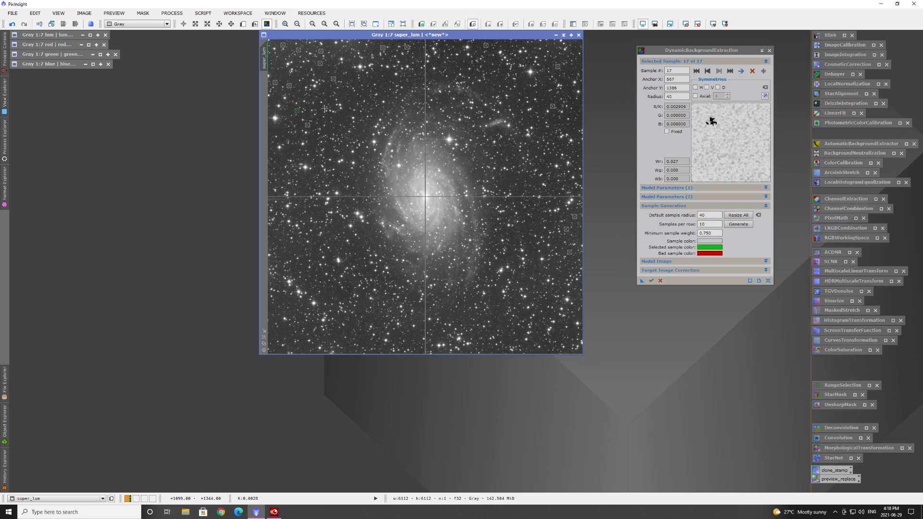
drag(297, 111, 298, 112)
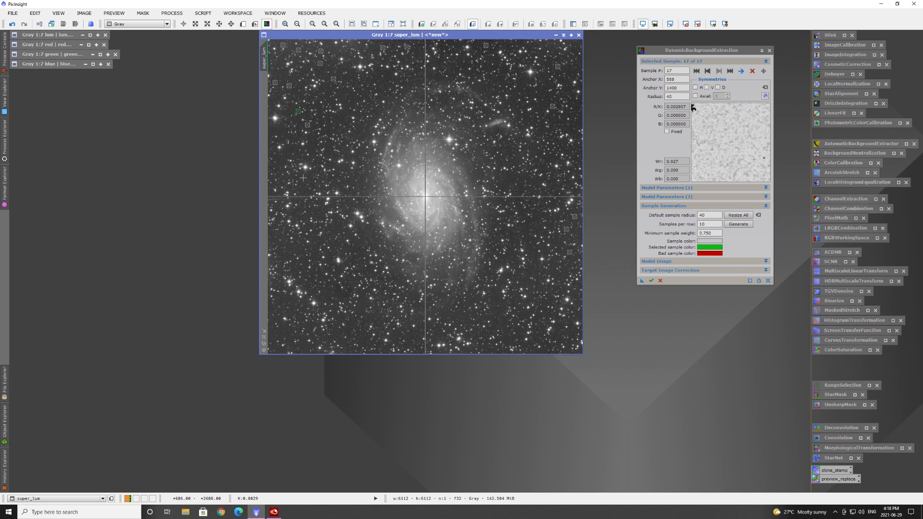
click(281, 162)
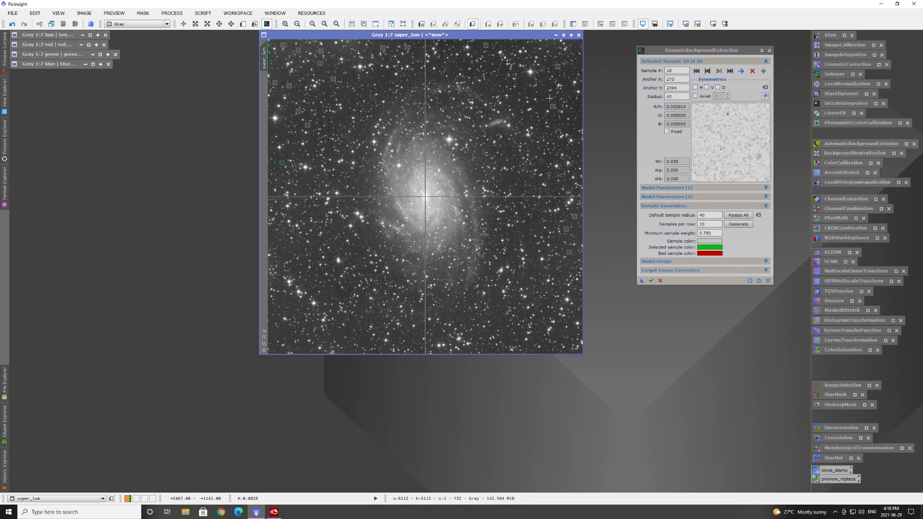
Add one sample above right of the galaxy and three at the lower right, moving the last to about X 5614, Y 4571
click(489, 68)
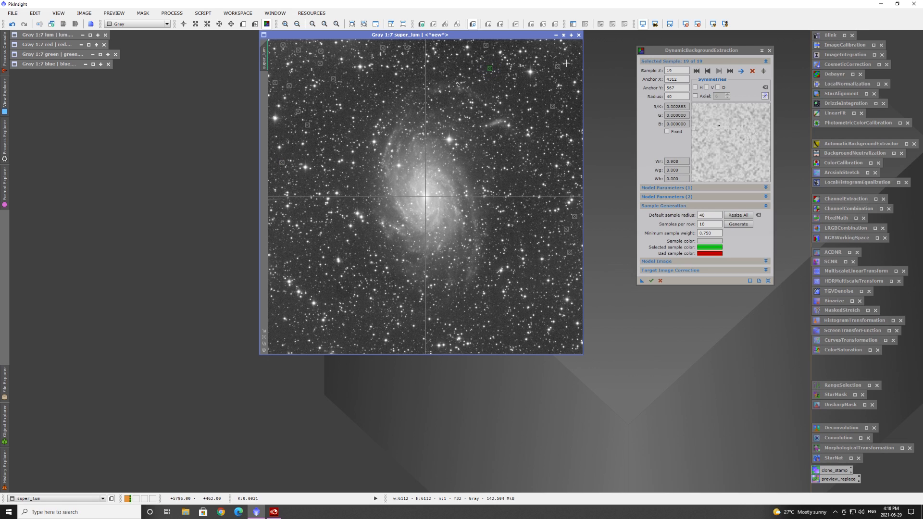
click(555, 333)
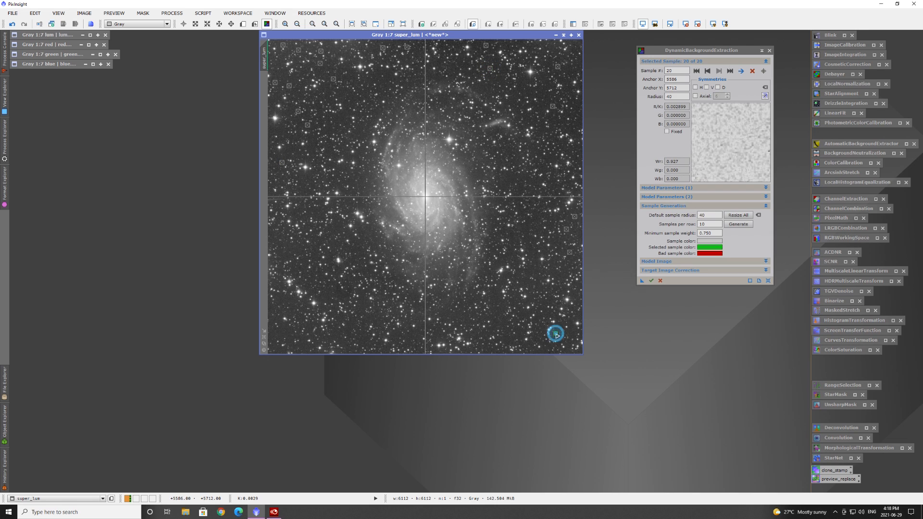
click(563, 271)
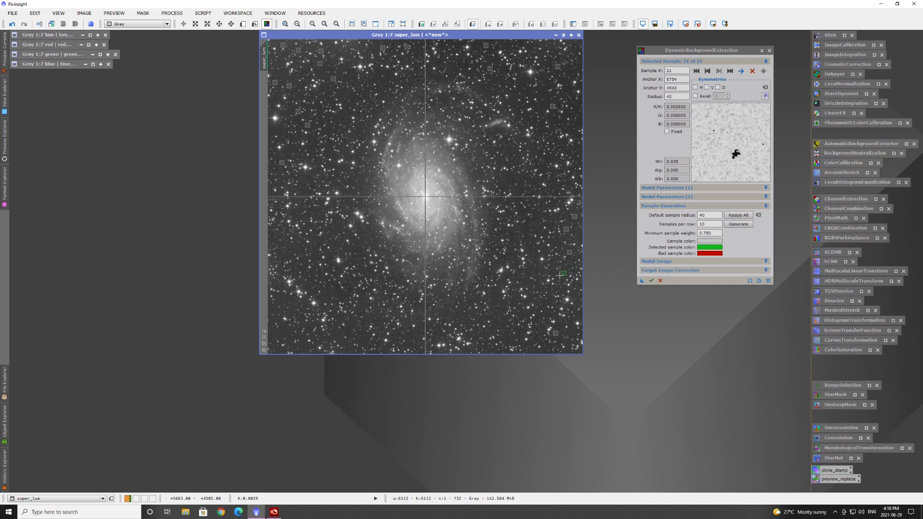
click(566, 277)
right_click(567, 278)
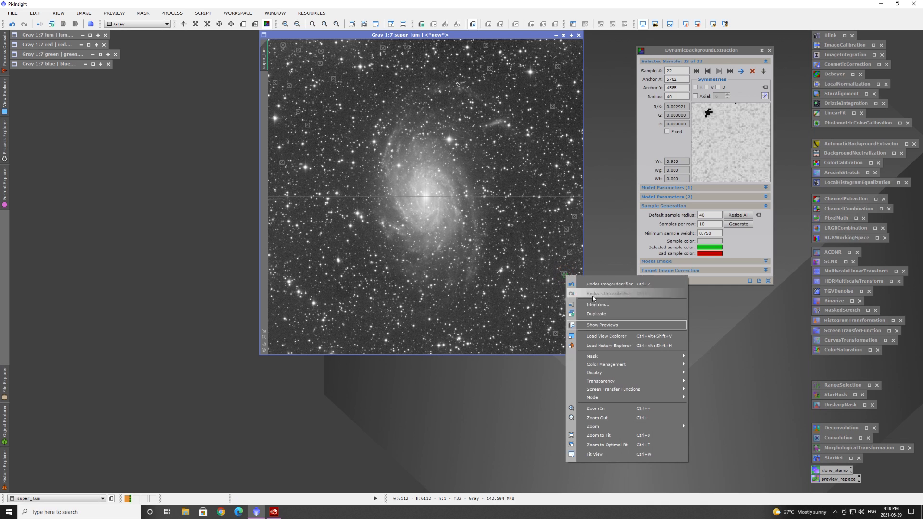
click(563, 275)
drag(565, 277, 558, 278)
Add four background samples from the lower-right corner inward along the image's bottom edge
click(573, 335)
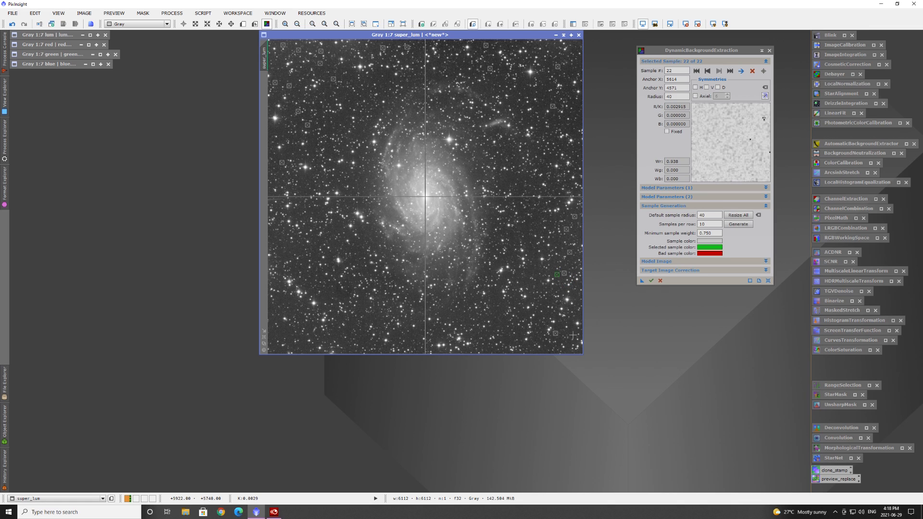
click(519, 335)
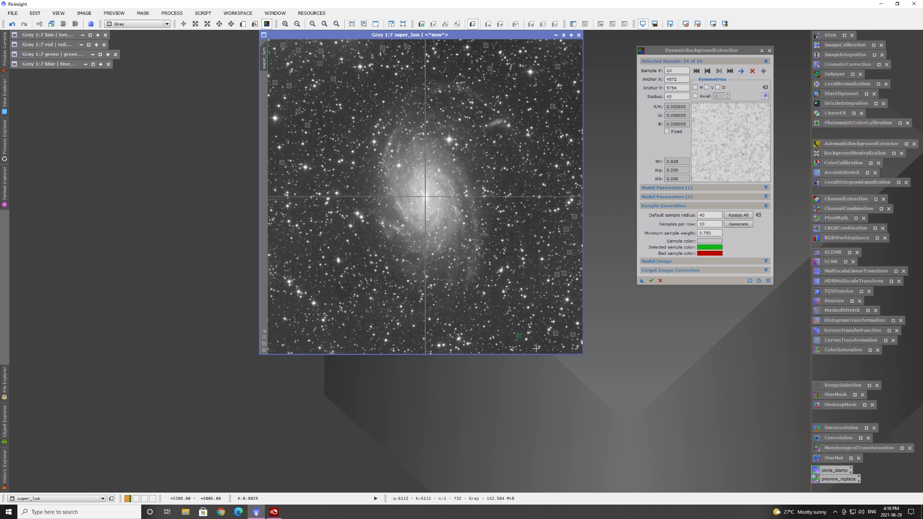
click(506, 342)
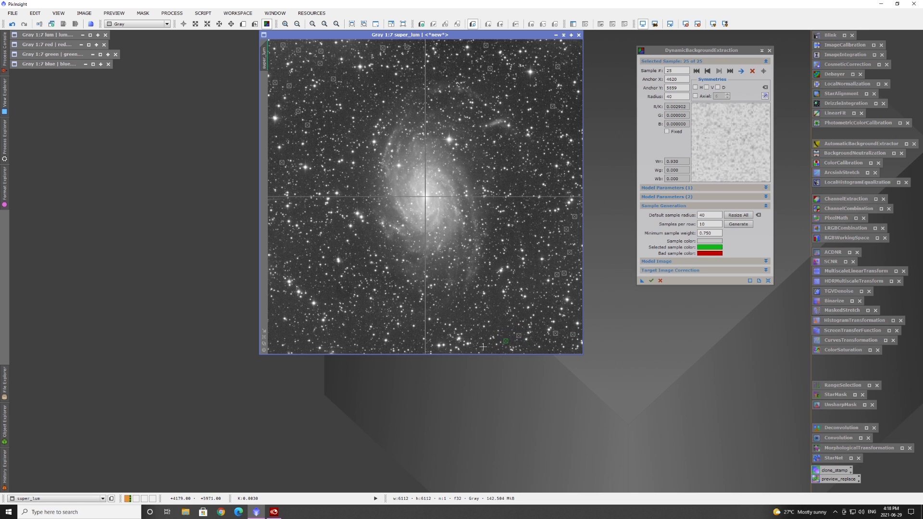
click(480, 346)
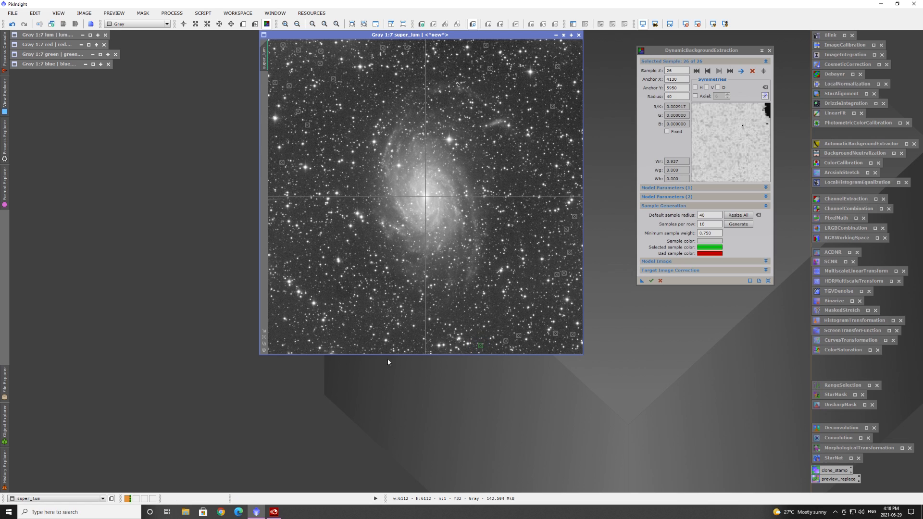
Add five background samples along the lower-left part of the image and into its bottom-left corner
click(334, 337)
click(365, 340)
click(349, 327)
click(286, 333)
click(282, 326)
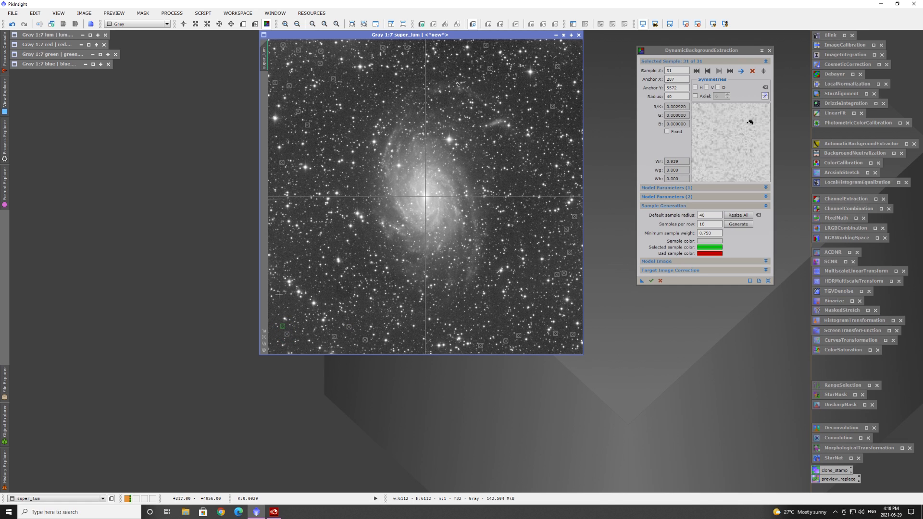
Add background samples up the lower-left side, around the image's remaining star-free edges, and at about X 5565, Y 245 in the upper-right corner
click(281, 302)
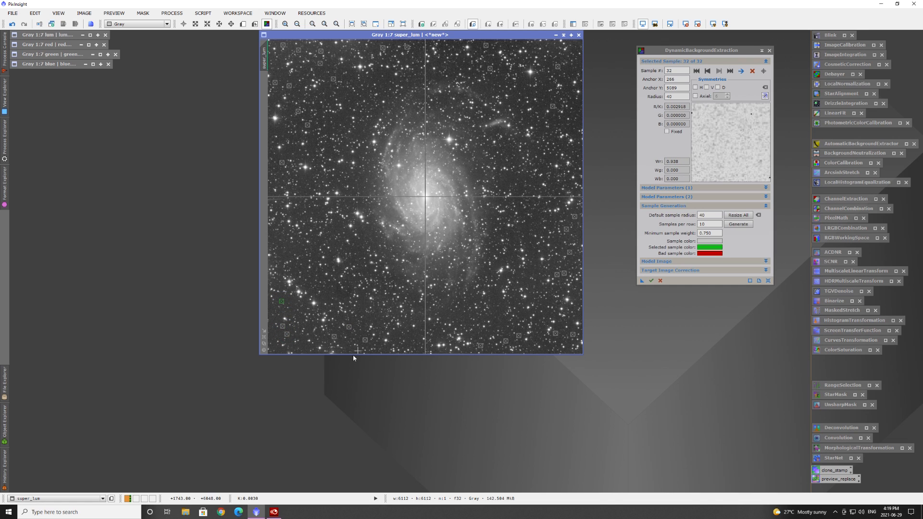
click(337, 292)
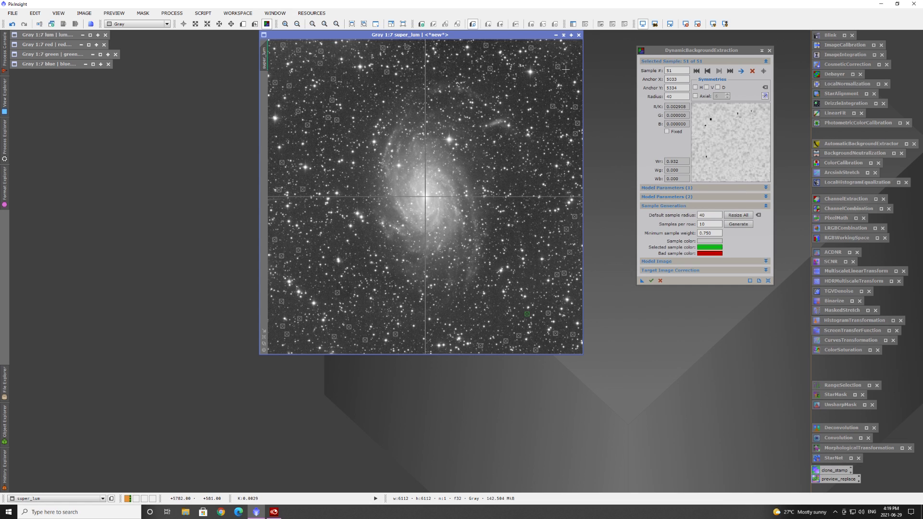
click(554, 52)
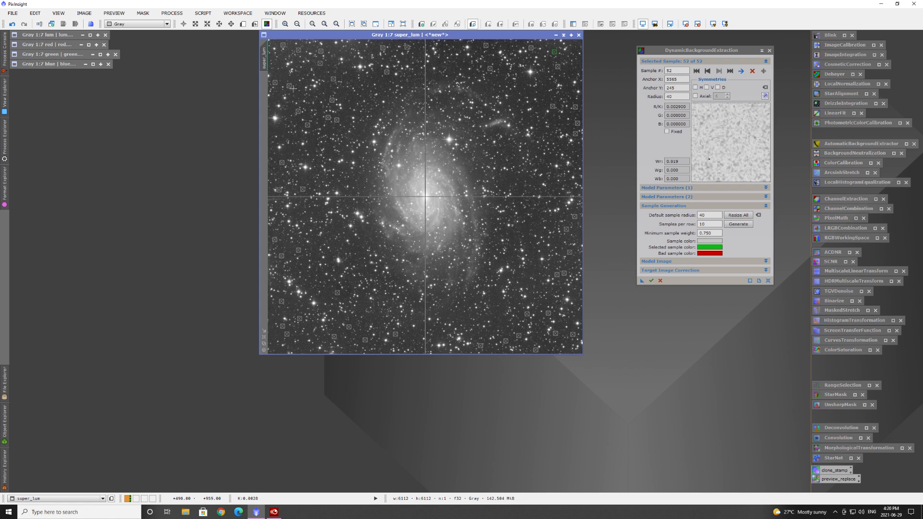
Set the target image correction to Subtraction with Replace target image enabled, and save the configured extraction as a process icon on the workspace
click(688, 270)
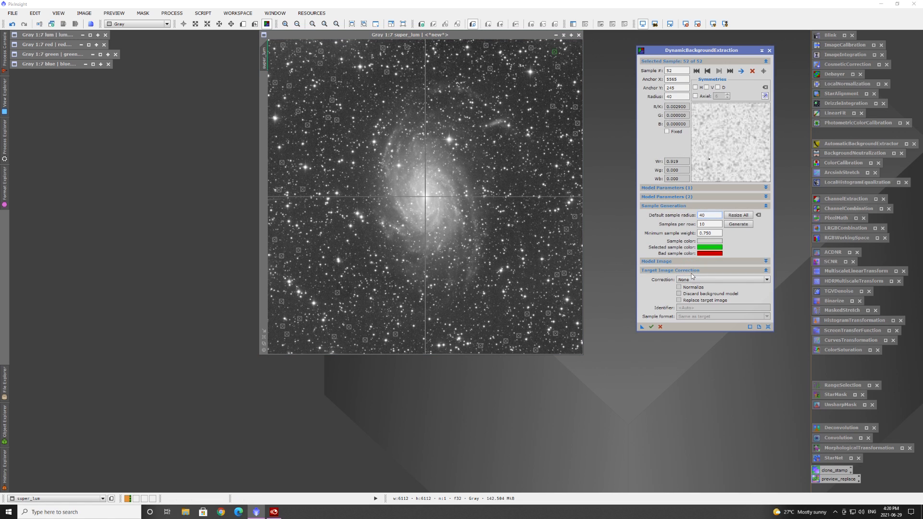
click(702, 280)
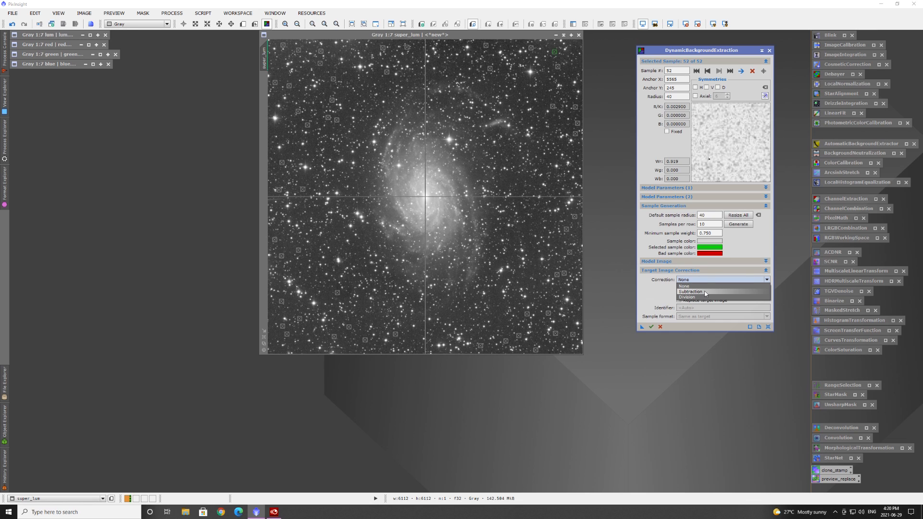
click(705, 292)
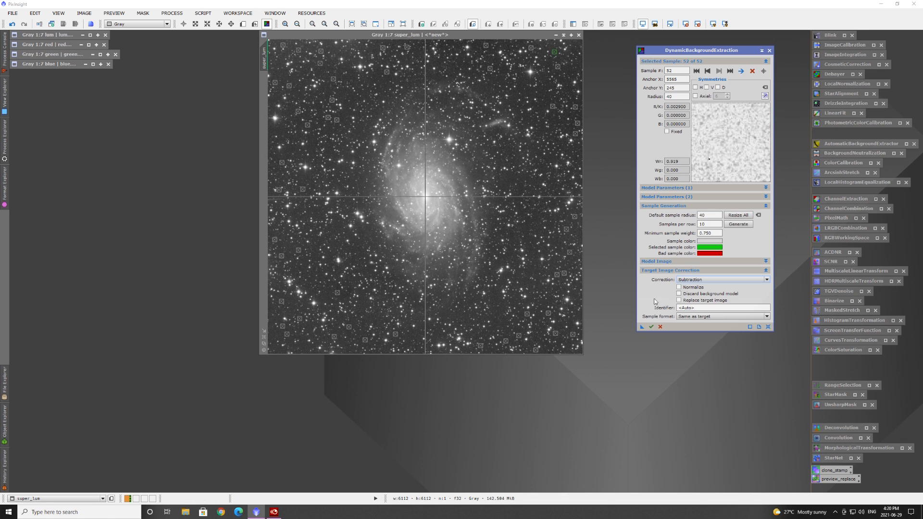
click(678, 300)
click(679, 294)
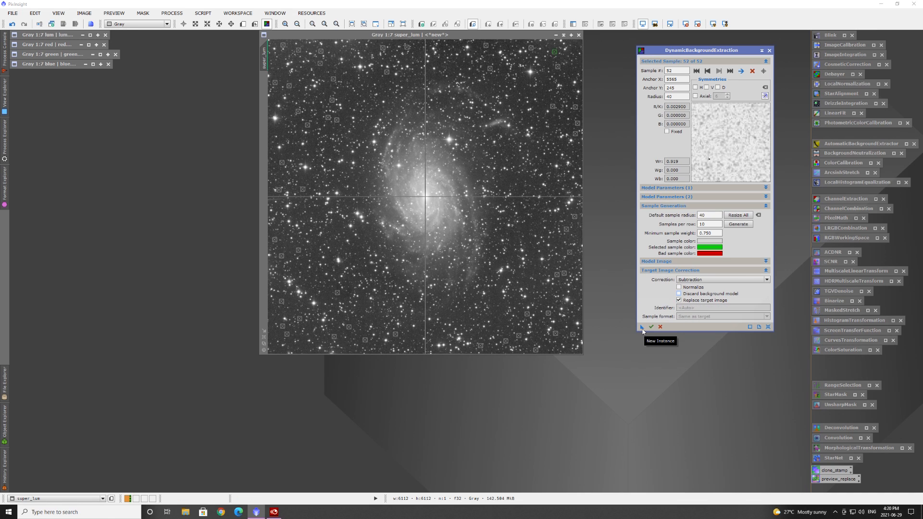
drag(643, 329, 691, 383)
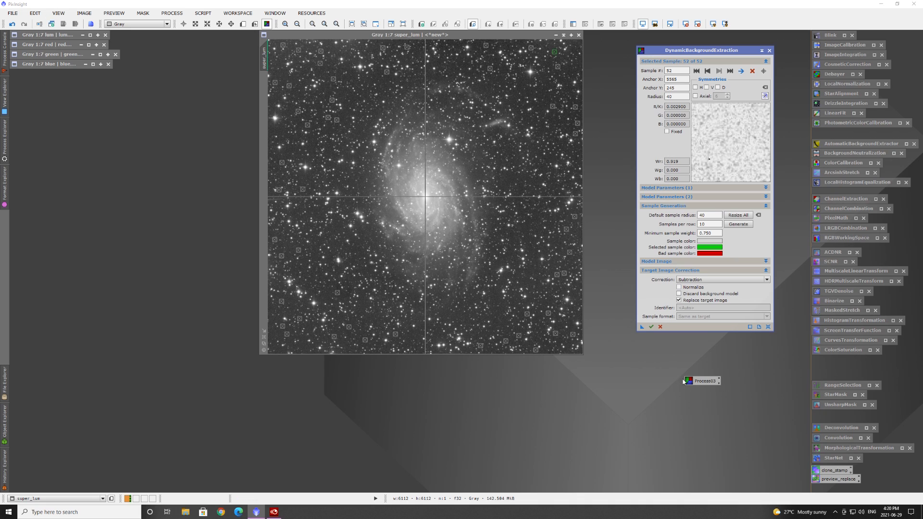
Execute the background extraction on super_lum and auto-stretch the generated super_lum_background model for viewing
click(651, 327)
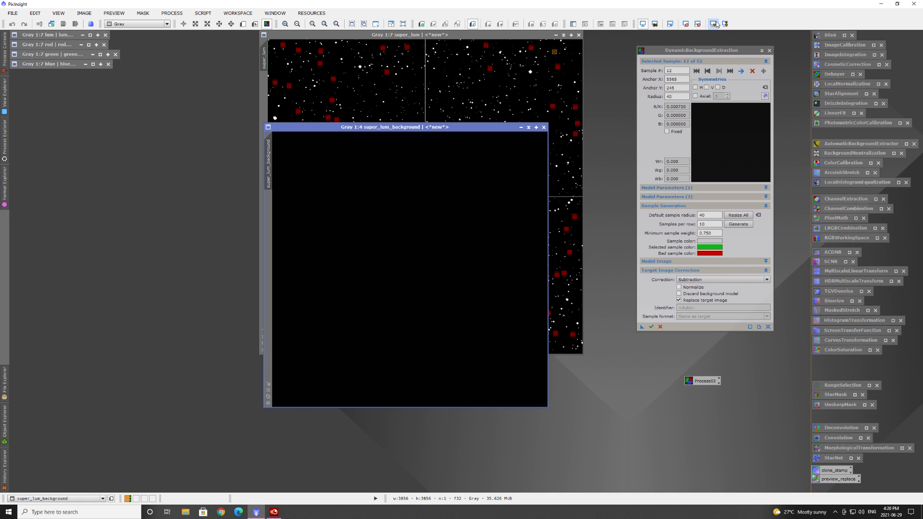
click(714, 23)
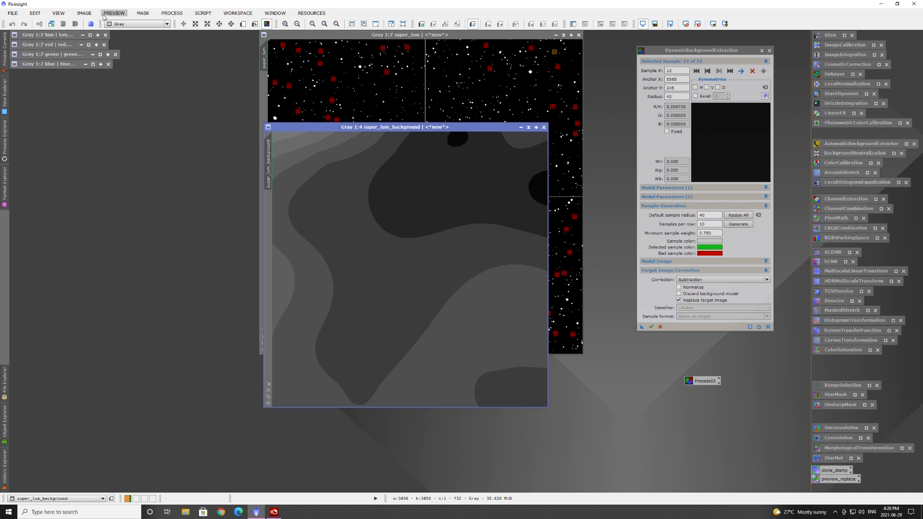
click(84, 13)
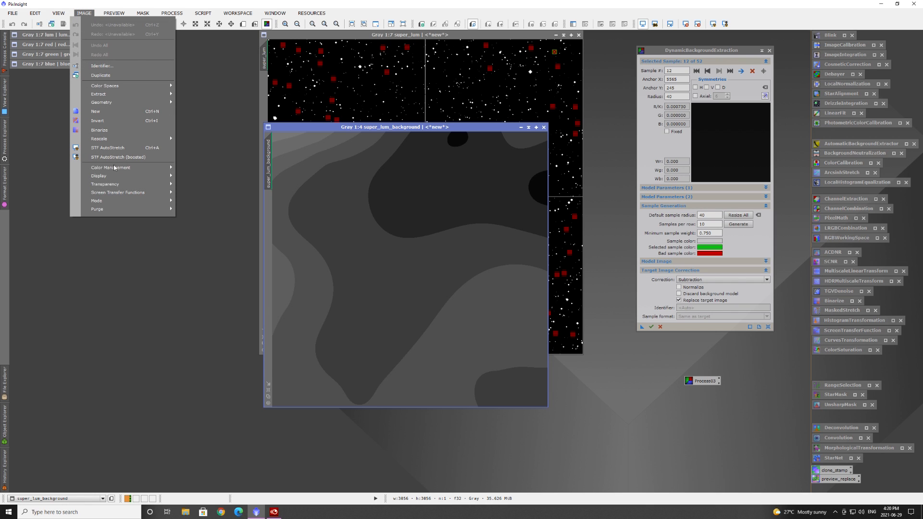
mouse_move(162, 179)
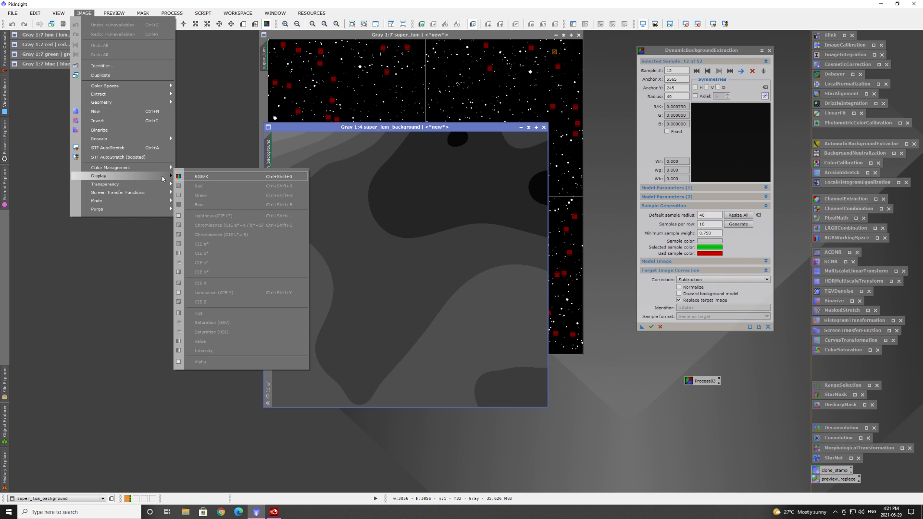
mouse_move(128, 171)
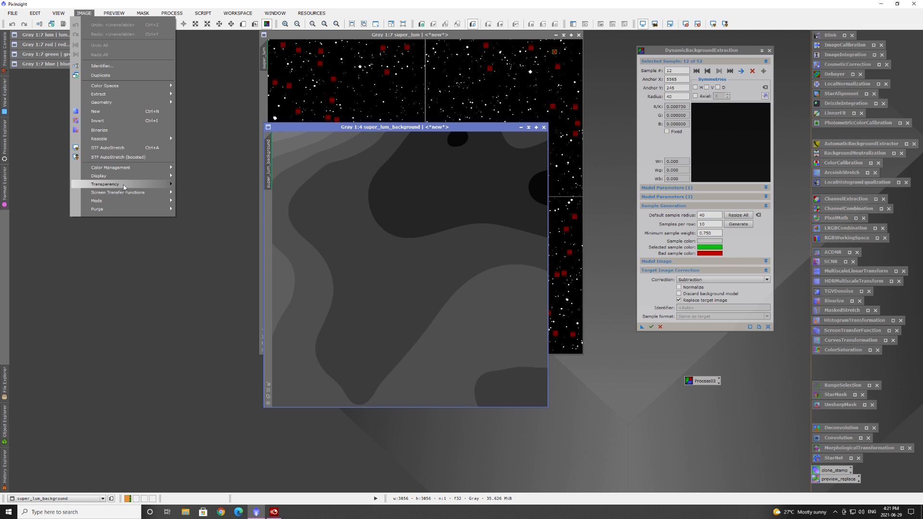
mouse_move(144, 206)
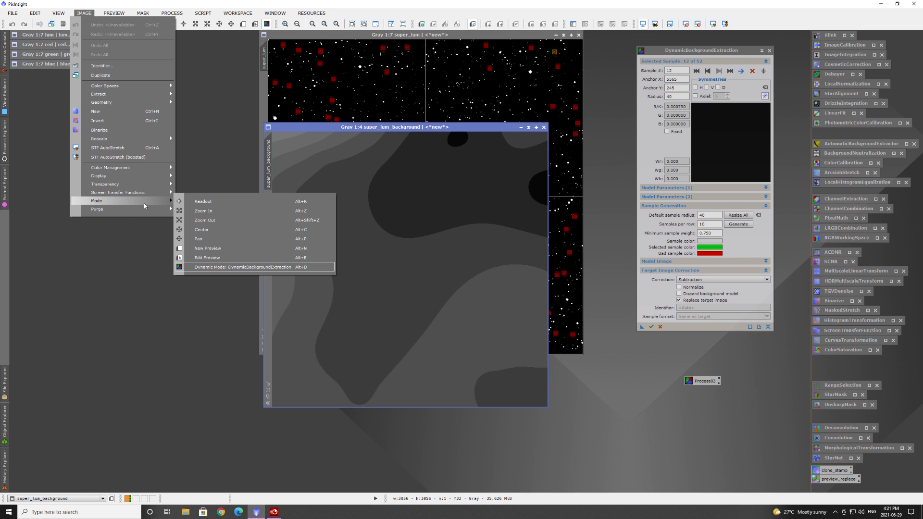
mouse_move(119, 190)
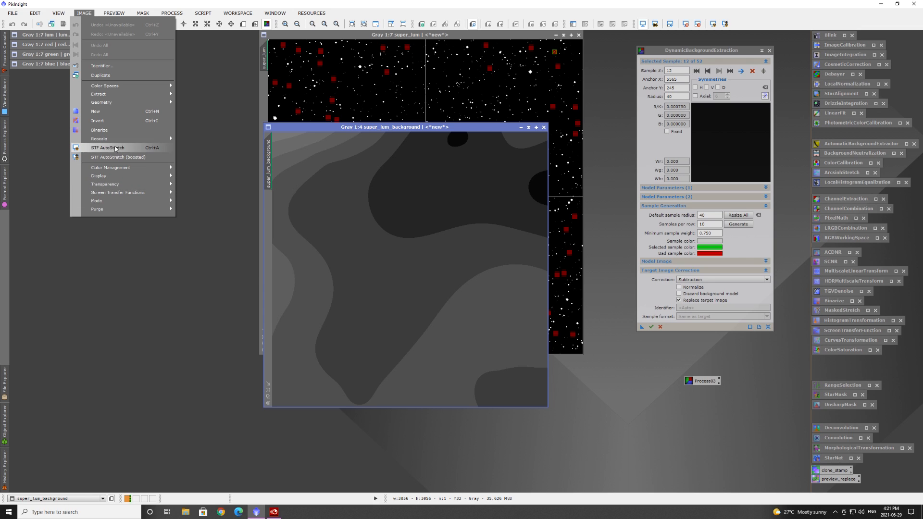
mouse_move(133, 88)
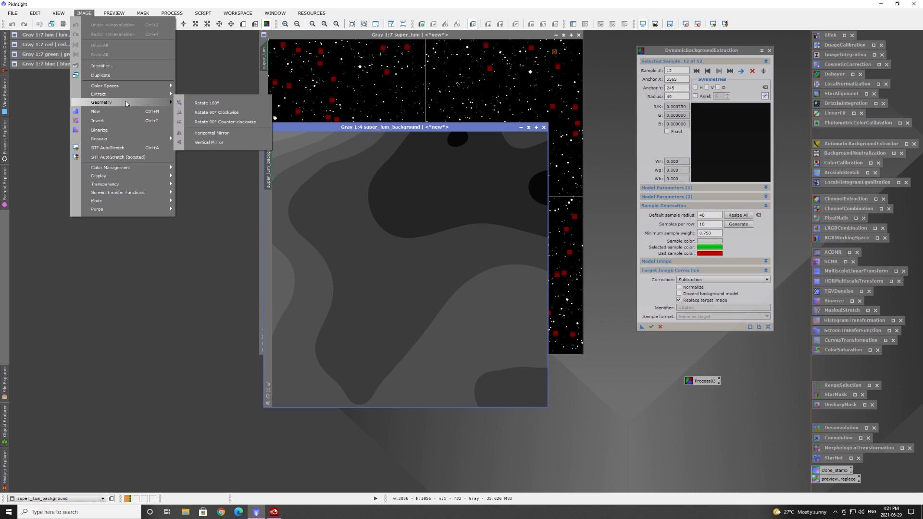
mouse_move(120, 139)
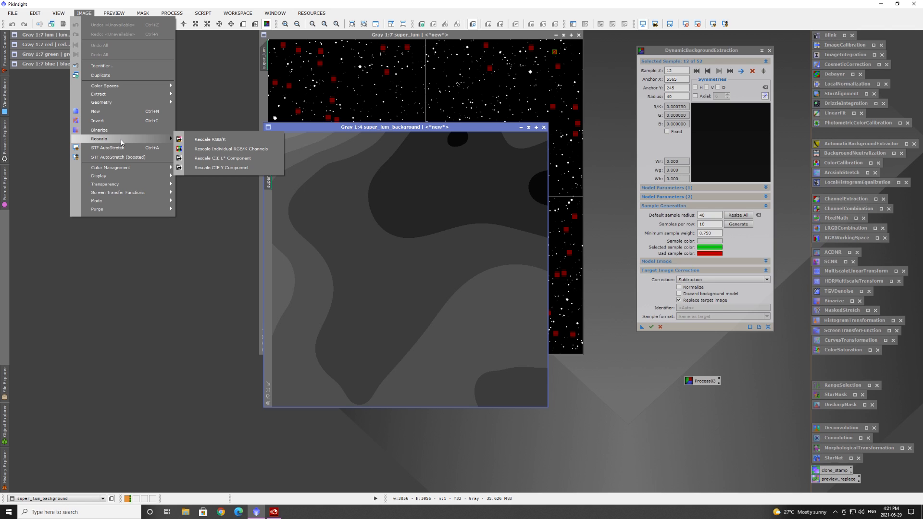
mouse_move(111, 13)
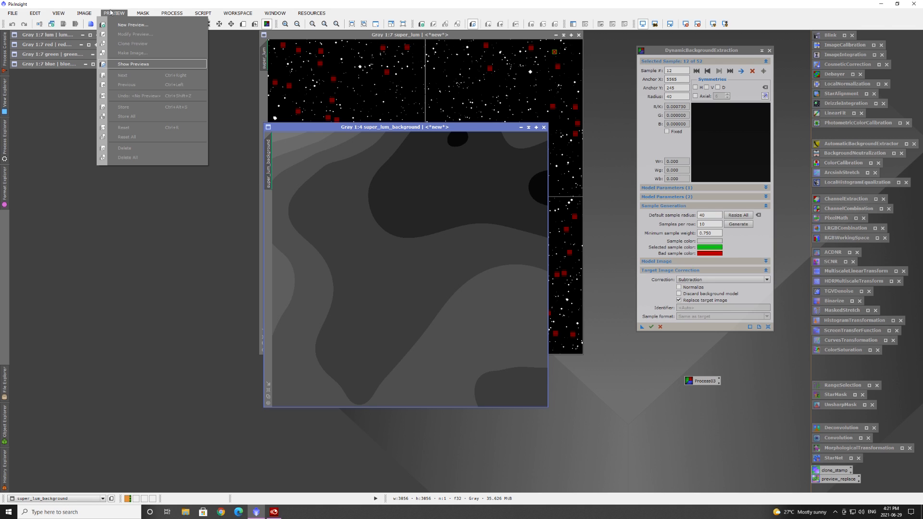
mouse_move(63, 15)
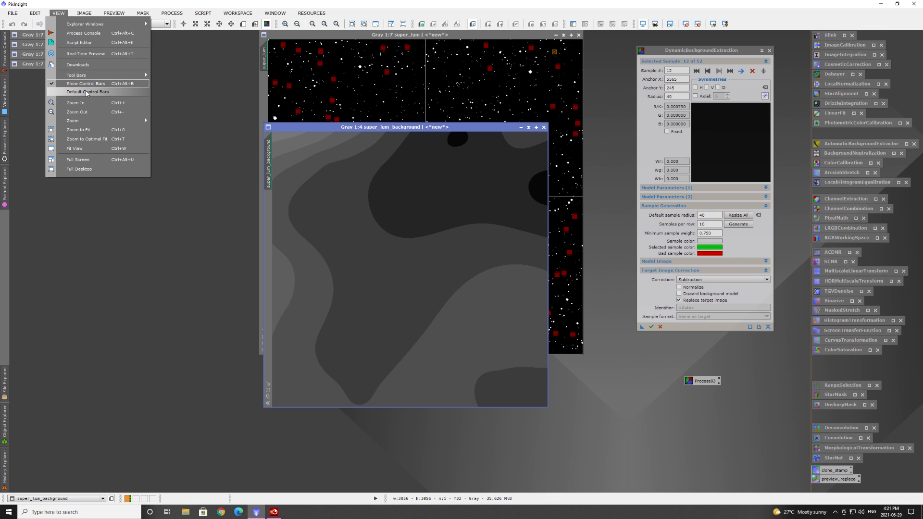
click(60, 11)
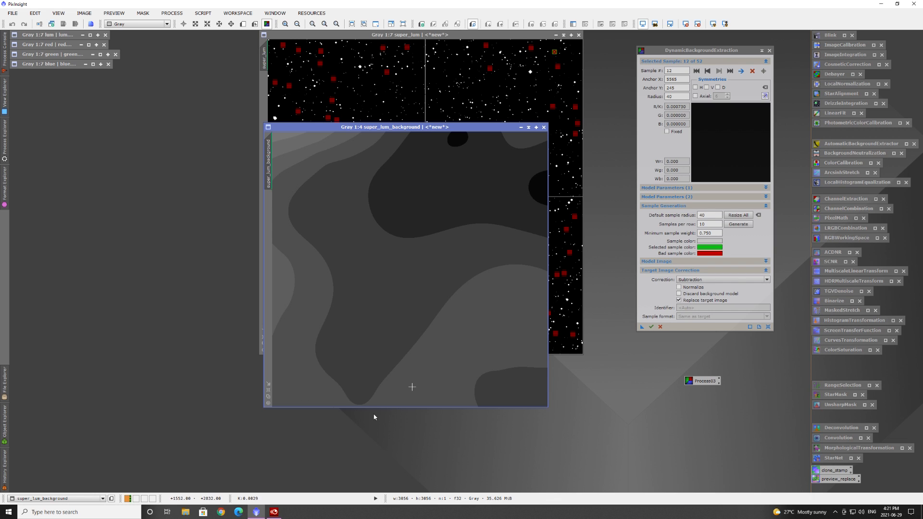
Close the super_lum_background model, then reset super_lum's screen stretch and apply a fresh auto-stretch
click(543, 126)
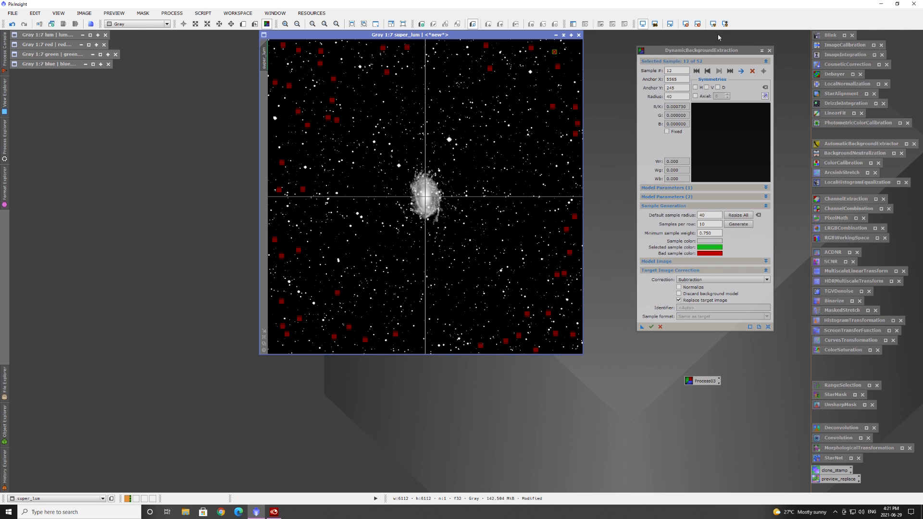
click(642, 24)
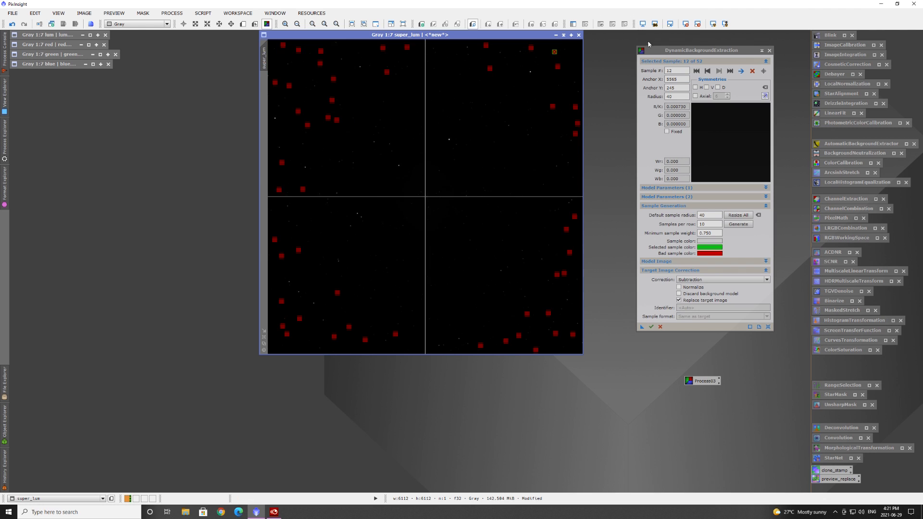
click(713, 24)
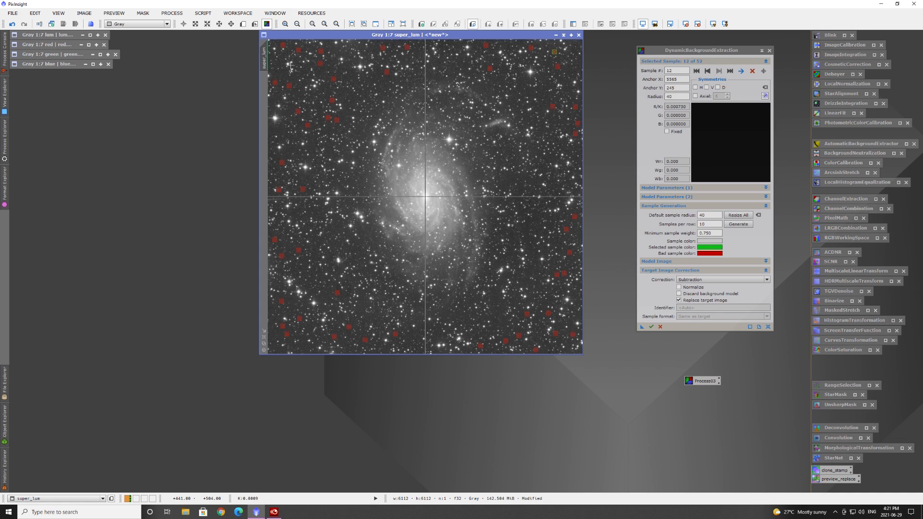
End the DynamicBackgroundExtraction session on super_lum and minimize the corrected image to an icon
click(769, 52)
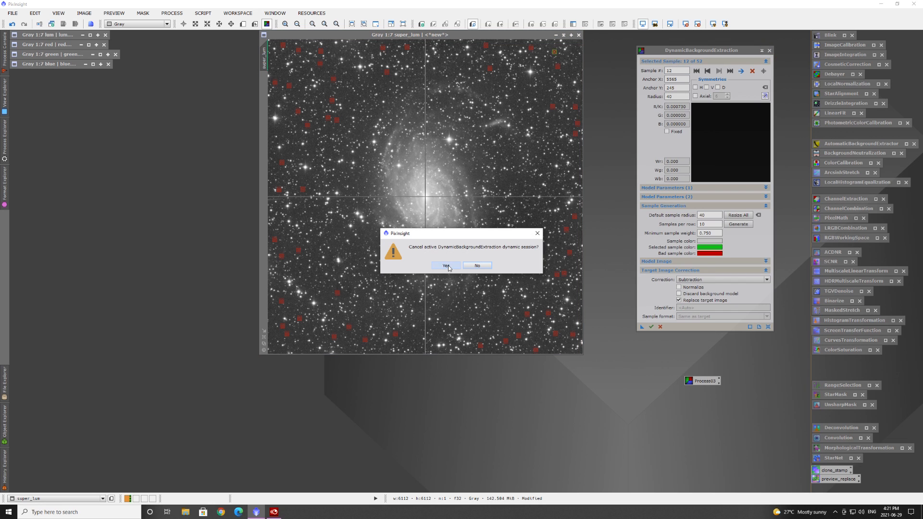
click(448, 265)
click(563, 35)
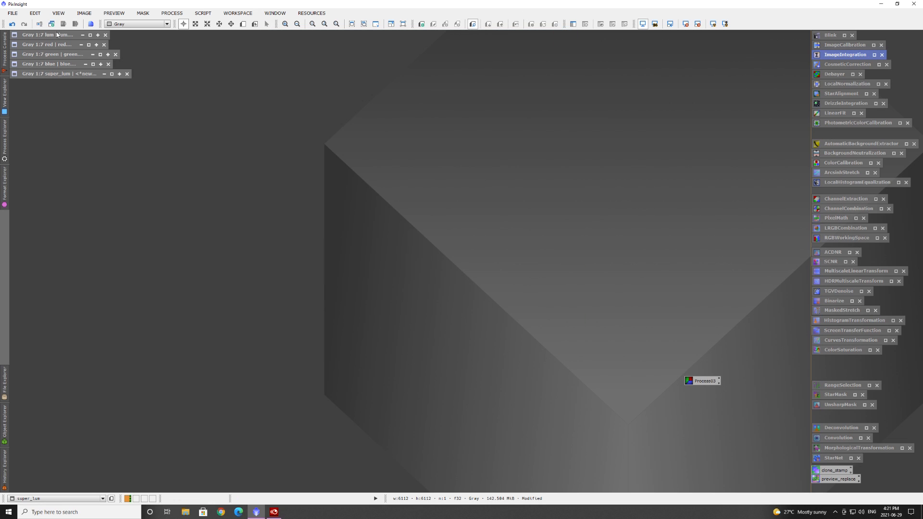
Restore the red image, load the saved background extraction process on it, and execute the correction
double_click(48, 44)
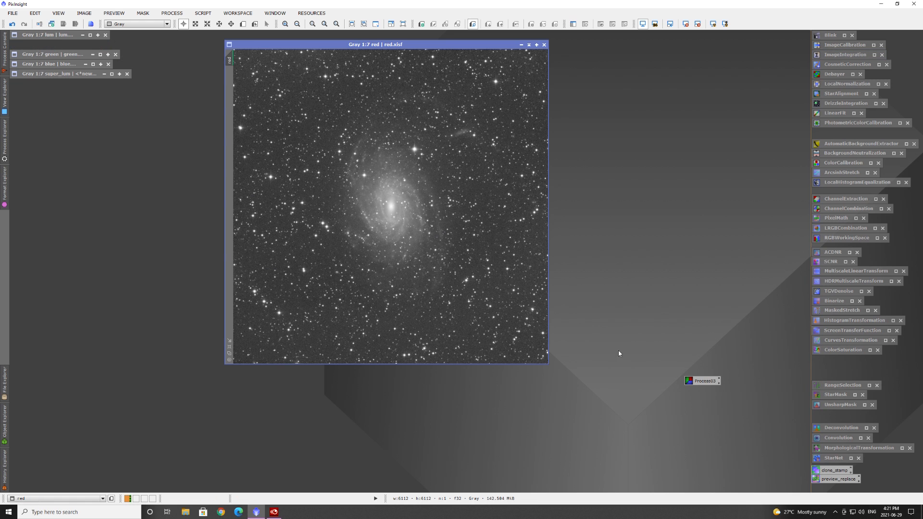
double_click(707, 381)
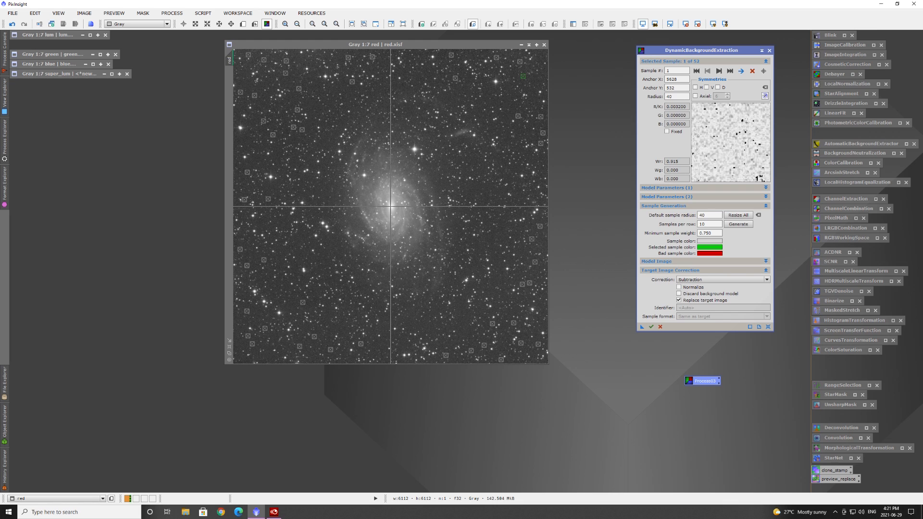
click(650, 326)
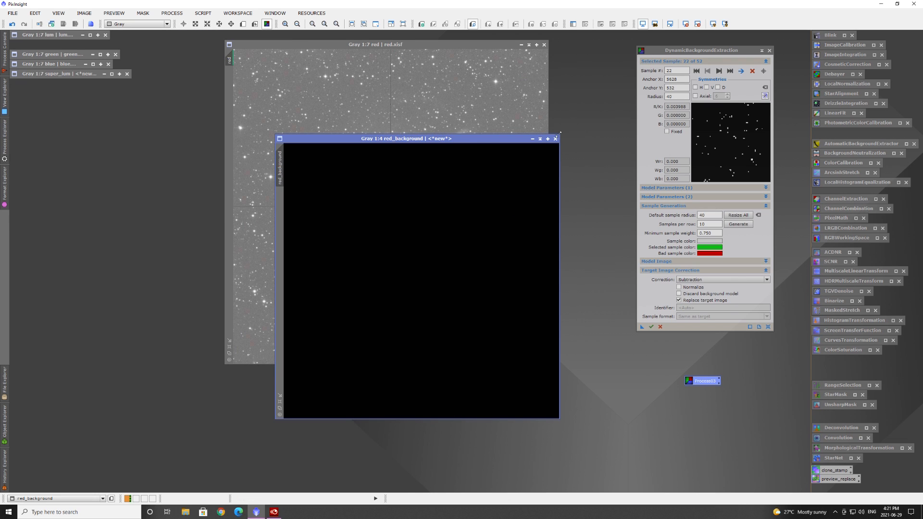
Close the red_background model, then reset the red image's screen stretch and auto-stretch it again
click(555, 139)
click(642, 23)
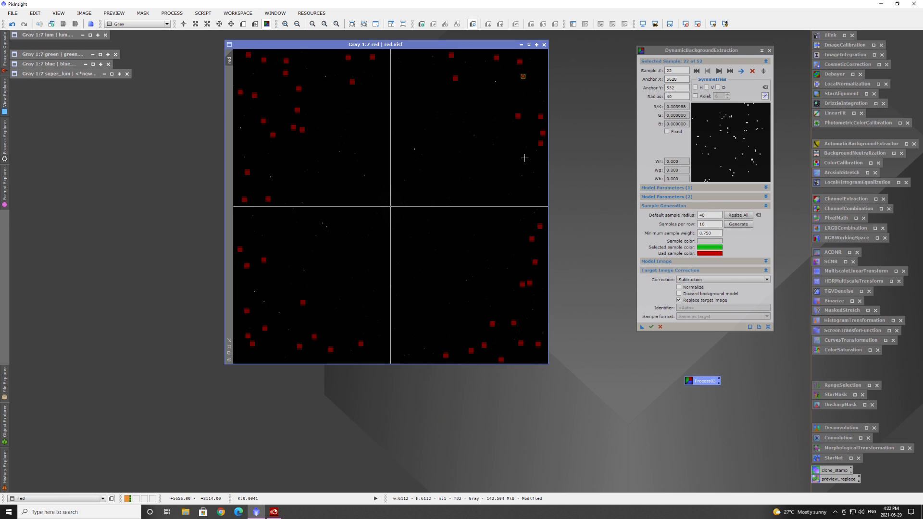
click(713, 24)
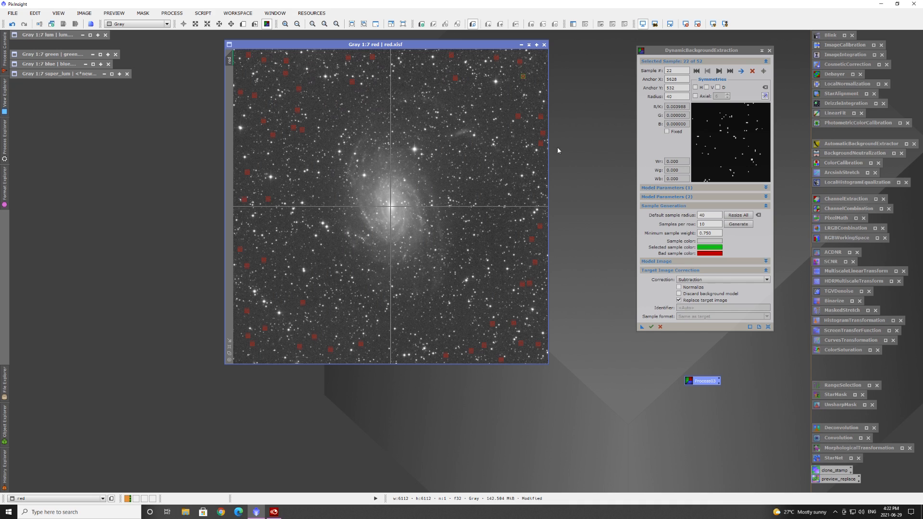
End the DynamicBackgroundExtraction session on the red image and minimize that image to an icon
click(769, 50)
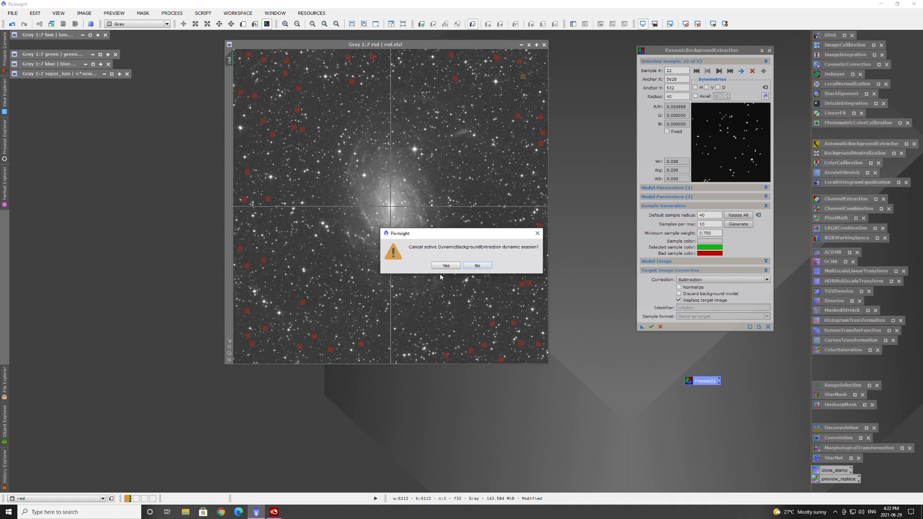
click(445, 265)
click(527, 44)
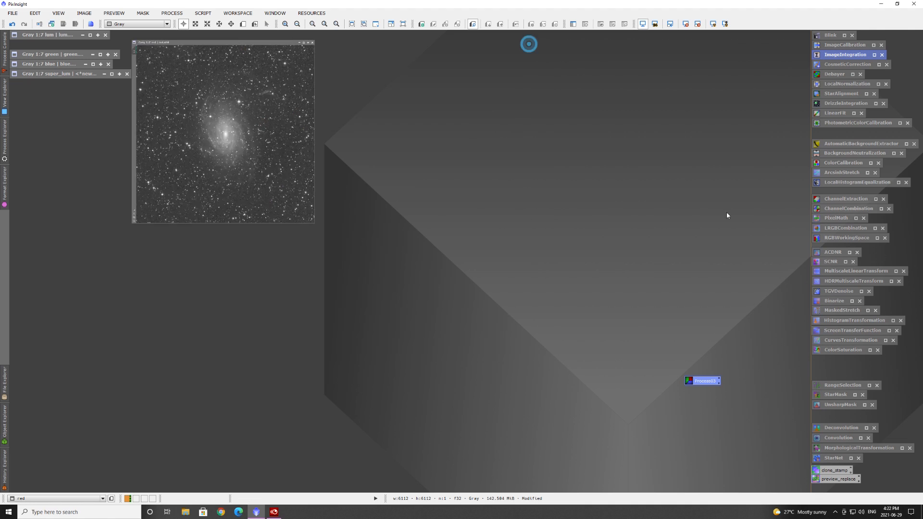
Delete the saved background extraction process icon from the workspace and restore the red, green and blue images
key(Delete)
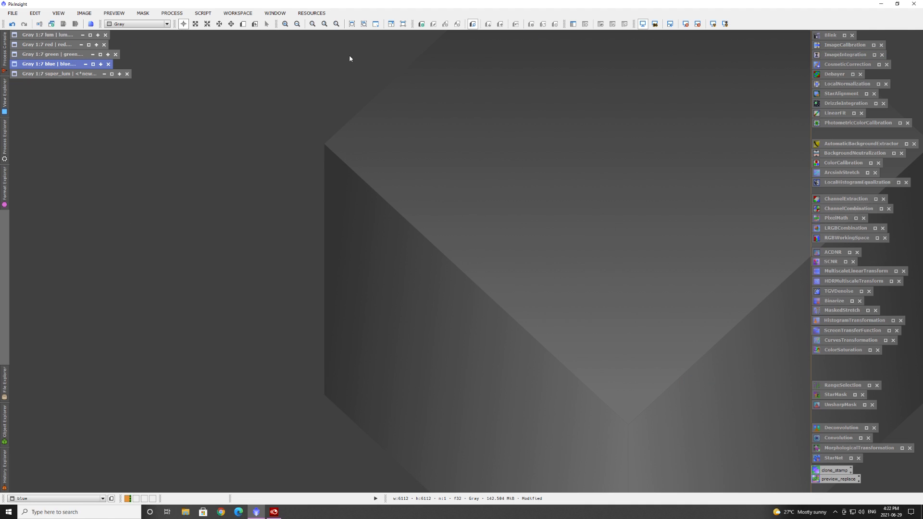
double_click(52, 44)
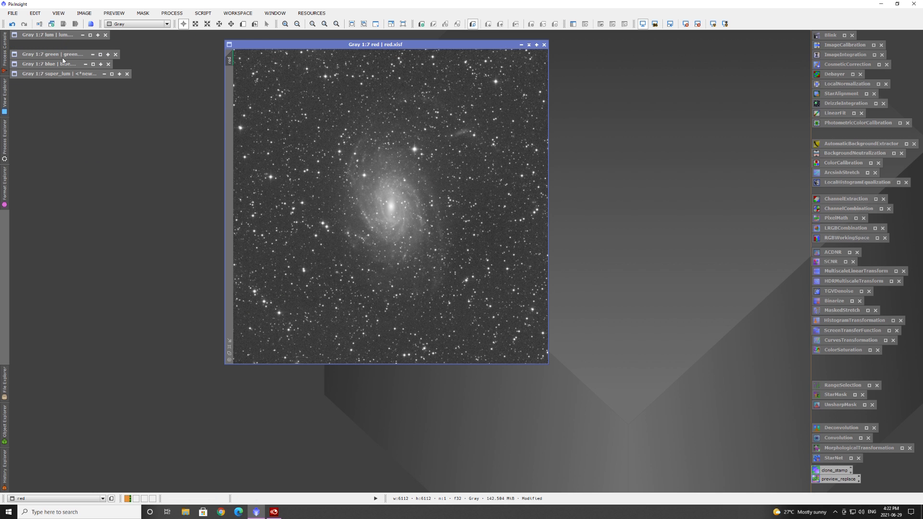
double_click(63, 55)
double_click(75, 65)
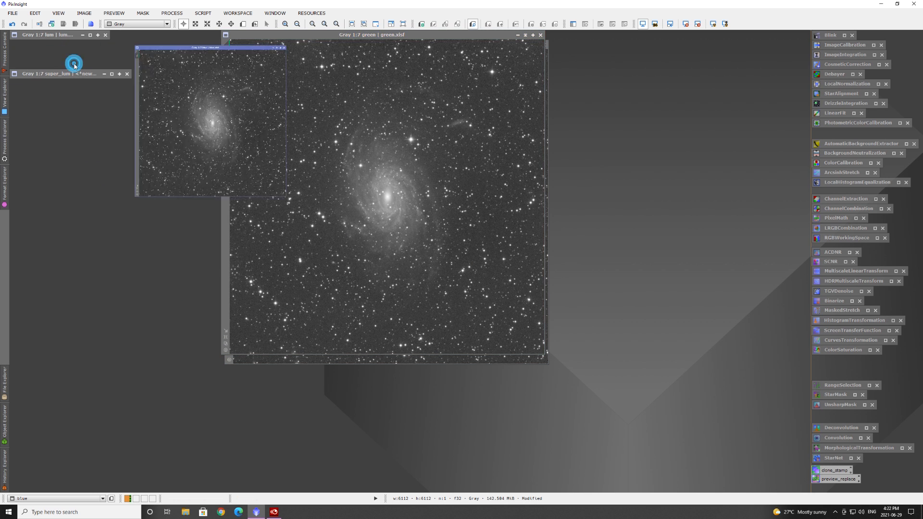
Restore the super_lum image to check it, and minimize all open images to icons
double_click(68, 75)
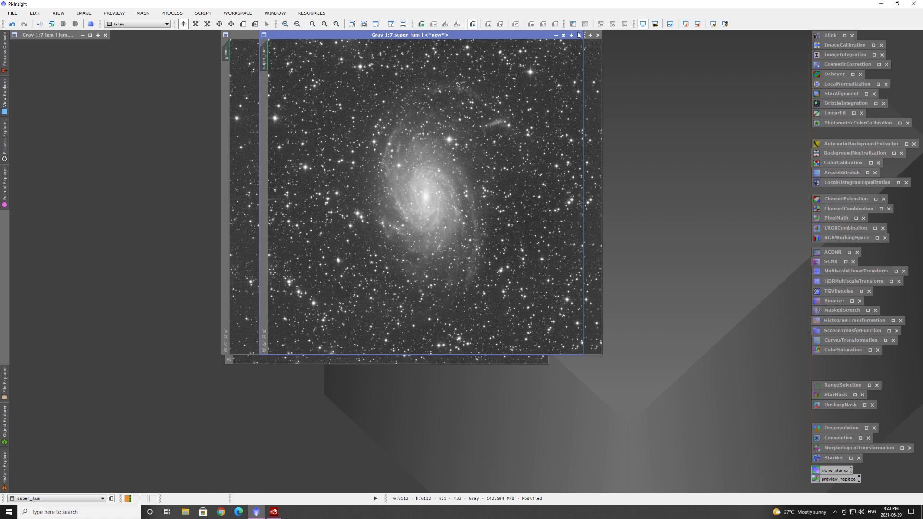
click(556, 34)
click(582, 35)
click(527, 36)
click(531, 44)
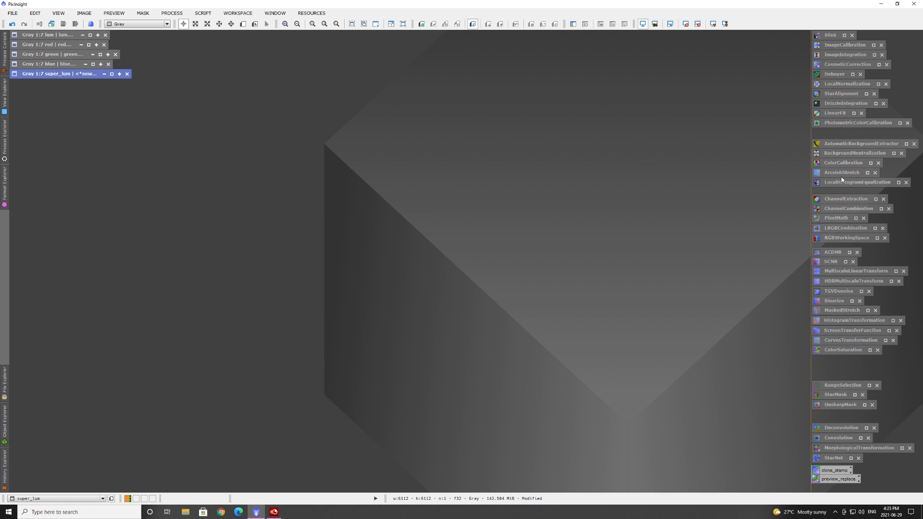
Open ChannelCombination in RGB color space and assign the red image as the R channel source
double_click(838, 210)
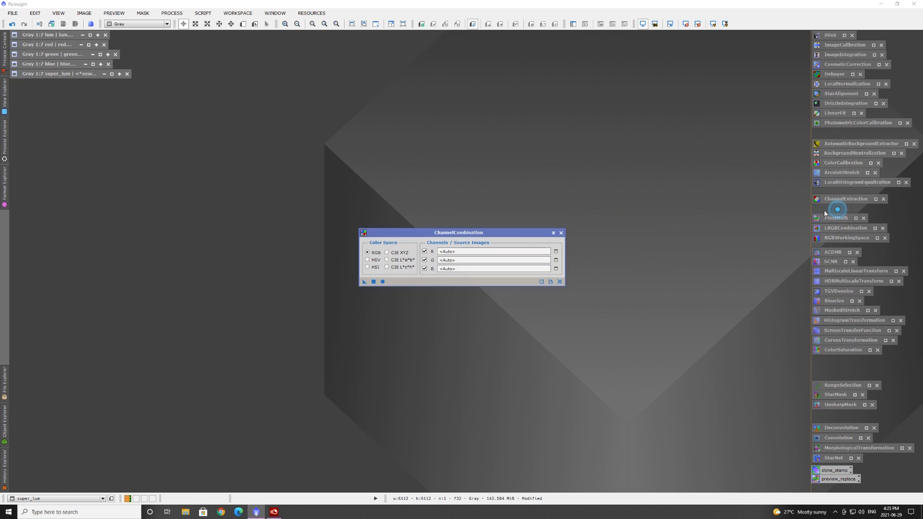
drag(474, 234, 613, 141)
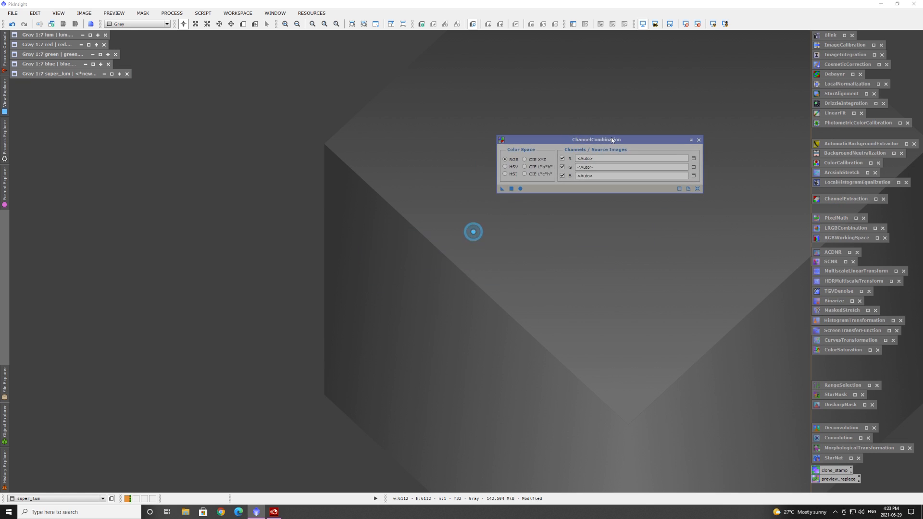
click(694, 159)
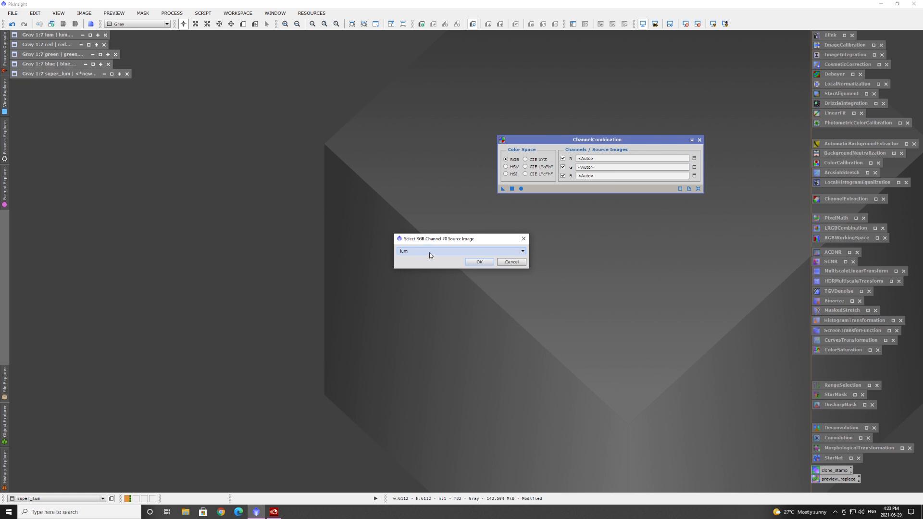
click(430, 251)
click(417, 265)
click(479, 262)
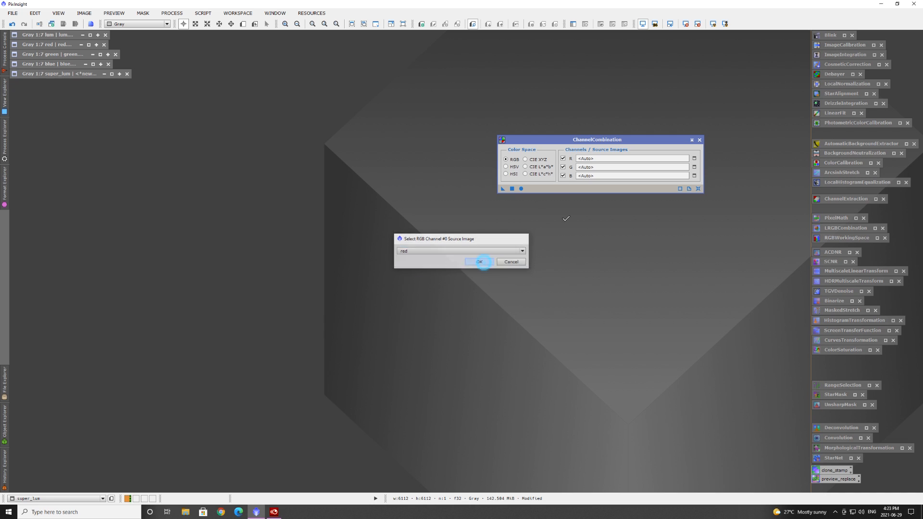
Assign the green image to the G channel and the blue image to the B channel
click(694, 167)
click(444, 248)
click(427, 273)
click(478, 261)
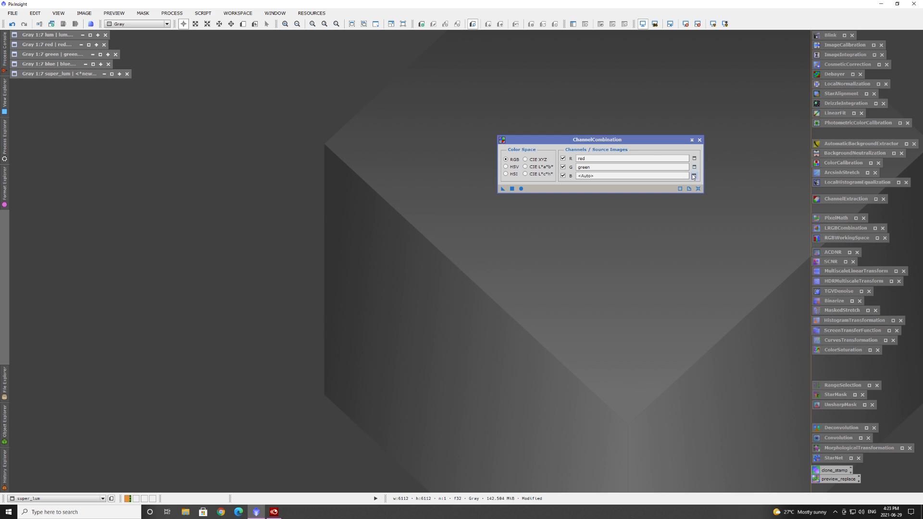
click(693, 176)
click(471, 252)
click(406, 273)
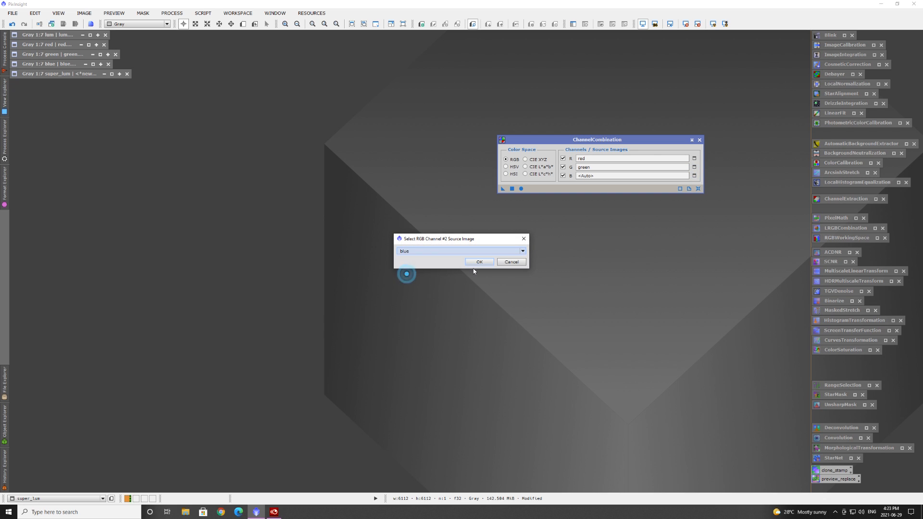
click(479, 262)
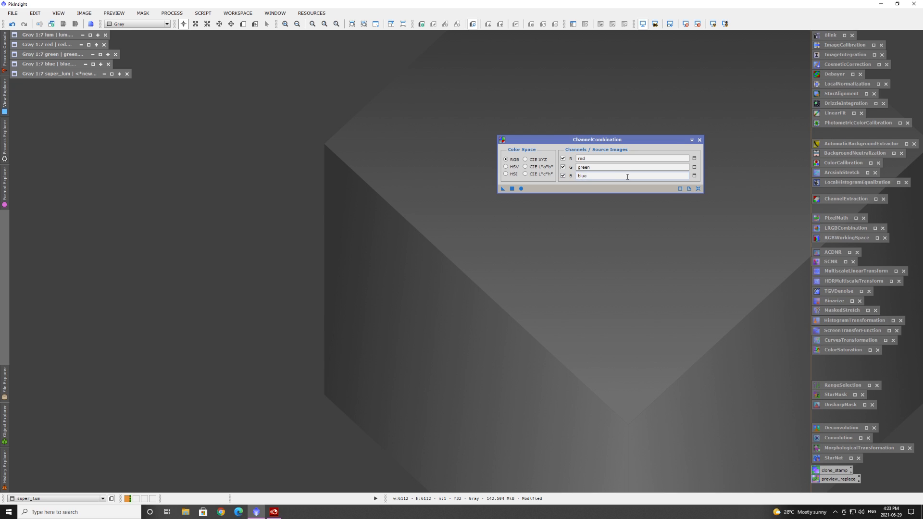
Execute ChannelCombination globally to create a new RGB image, and close the process
click(522, 190)
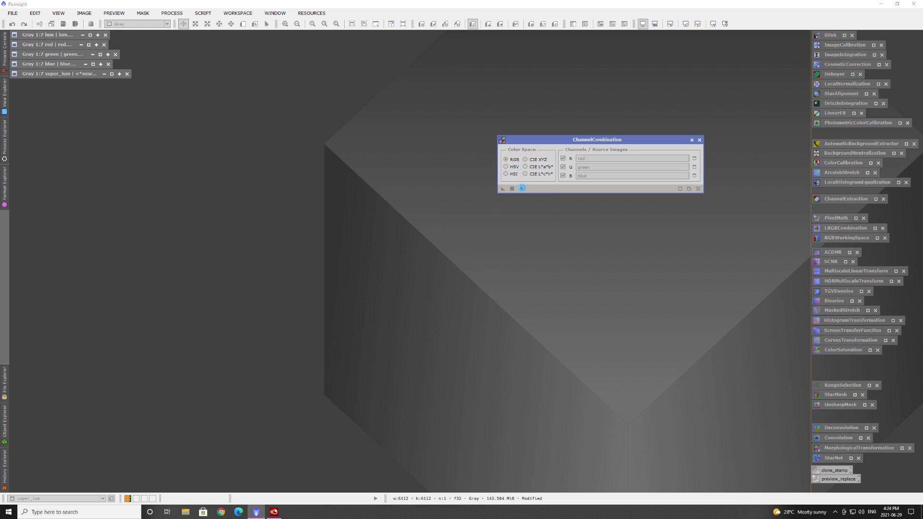
click(698, 140)
drag(489, 174, 454, 37)
Auto-stretch the combined color image, using unlinked channels to neutralize the brown cast on screen
click(712, 24)
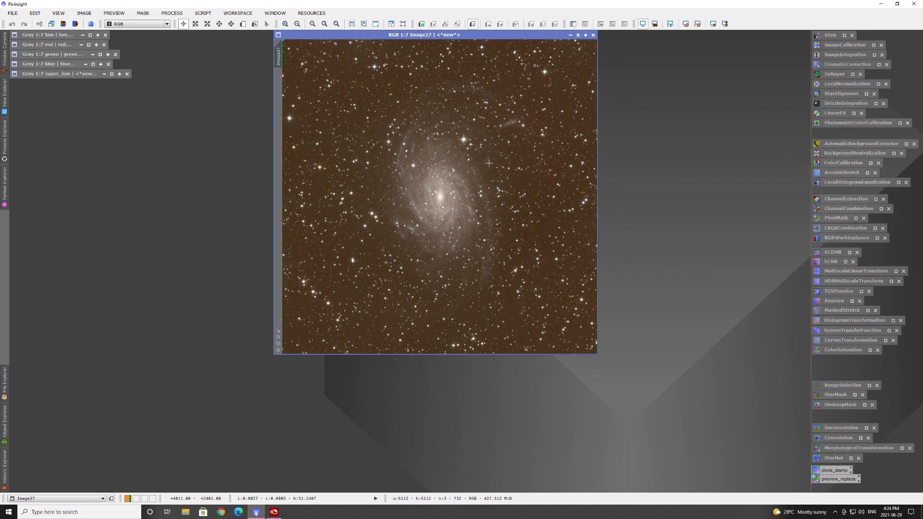
ctrl+click(714, 25)
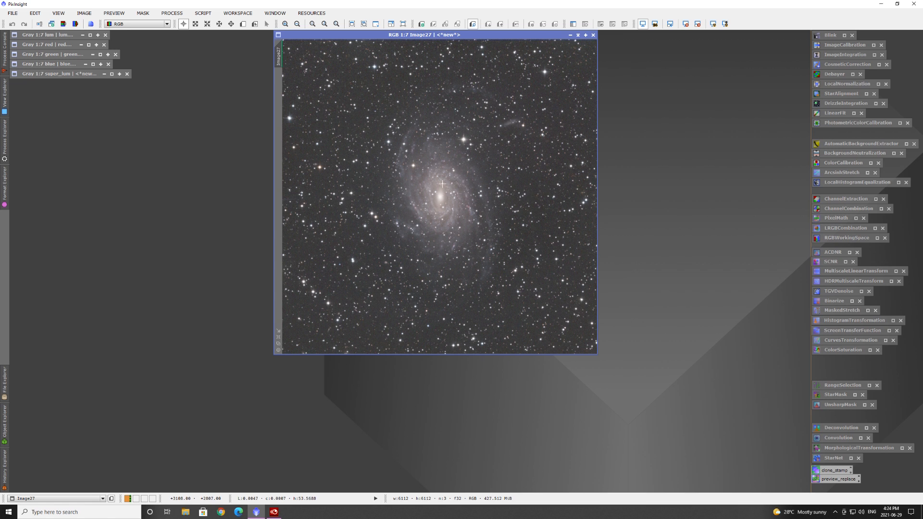
scroll(457, 190, up, 2)
scroll(454, 165, down, 3)
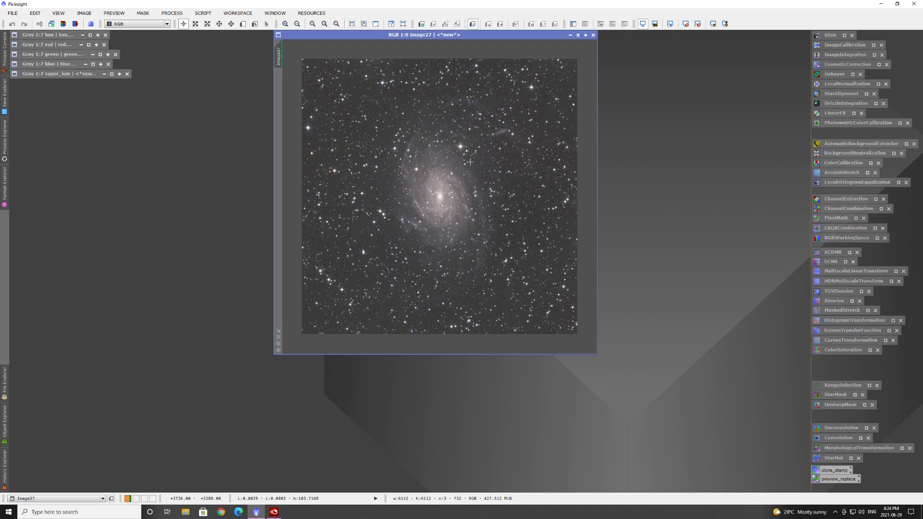
scroll(469, 157, up, 1)
Change the combined color image's identifier to rgb
right_click(277, 57)
click(298, 88)
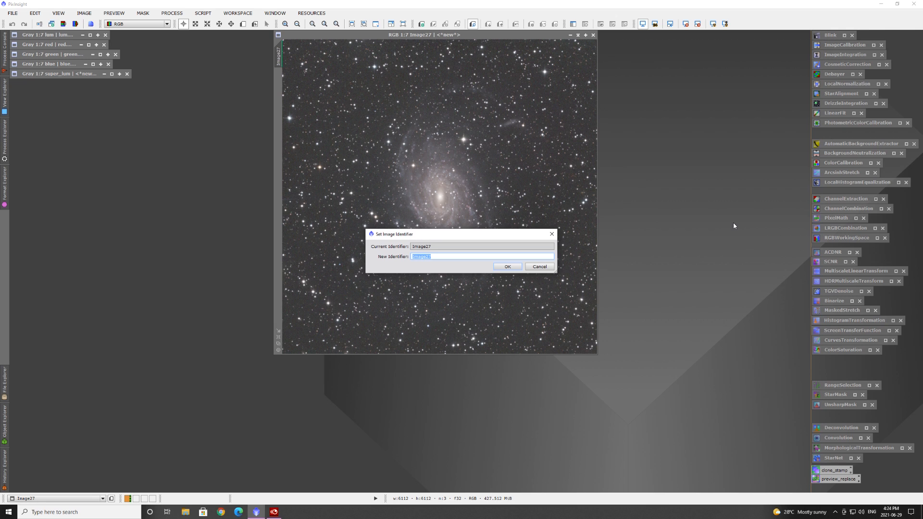
text(rgb)
click(507, 266)
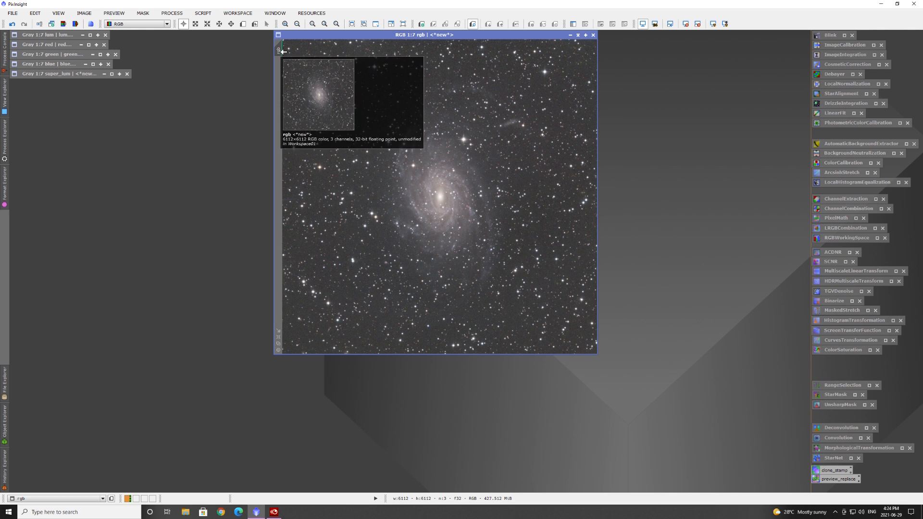
Open PhotometricColorCalibration beside the rgb image and acquire the coordinates, observation date and pixel size from that image
mouse_move(283, 51)
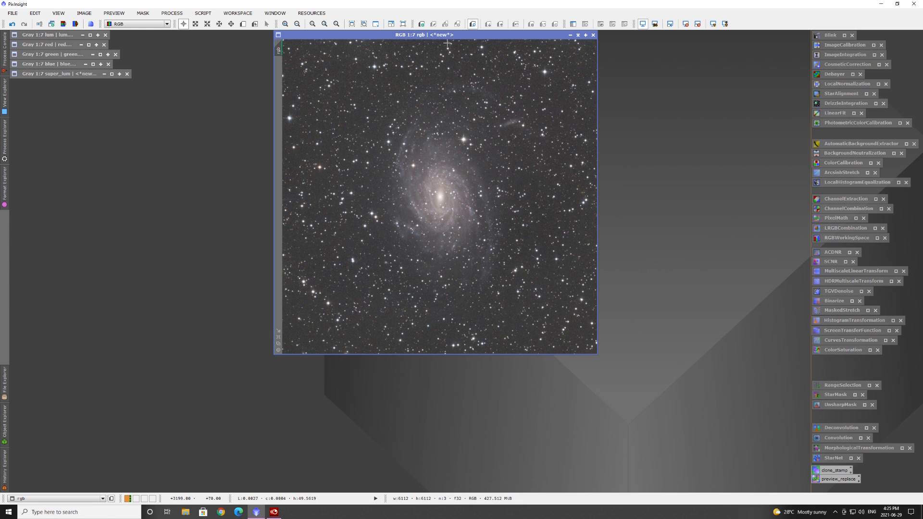
drag(452, 35, 428, 37)
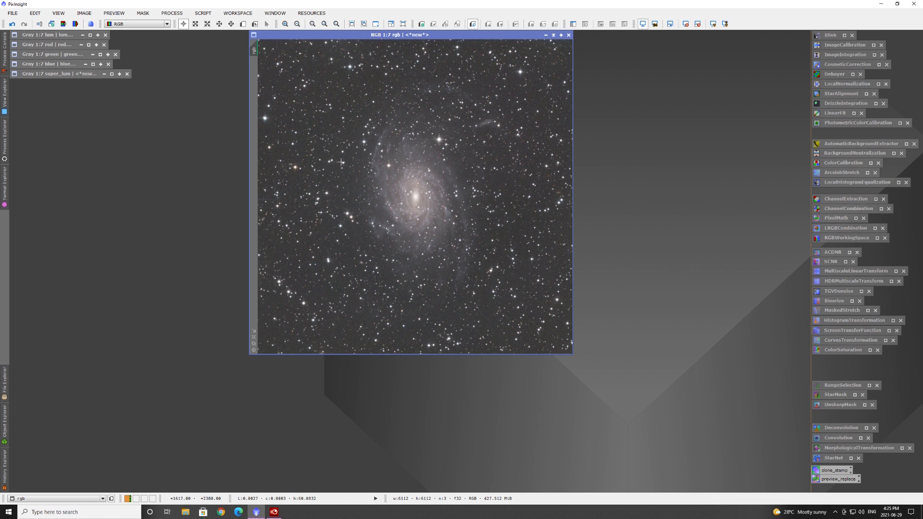
double_click(849, 122)
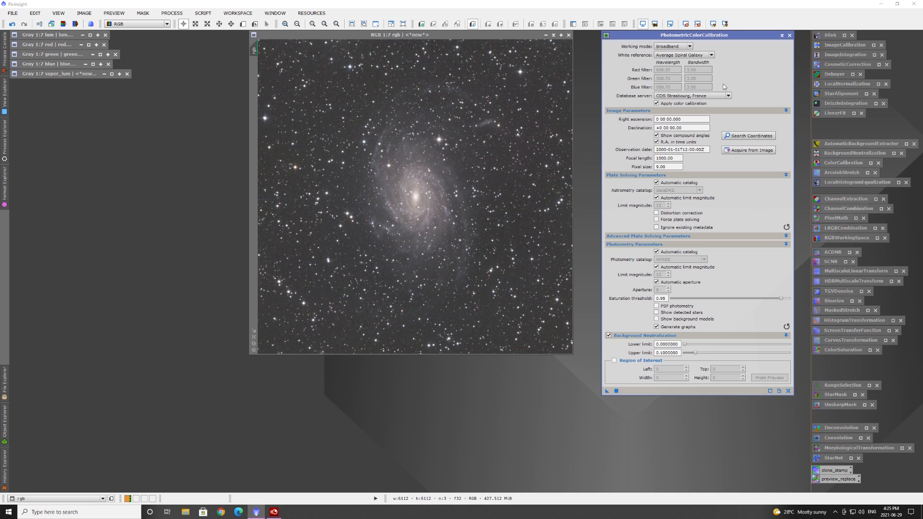
click(454, 34)
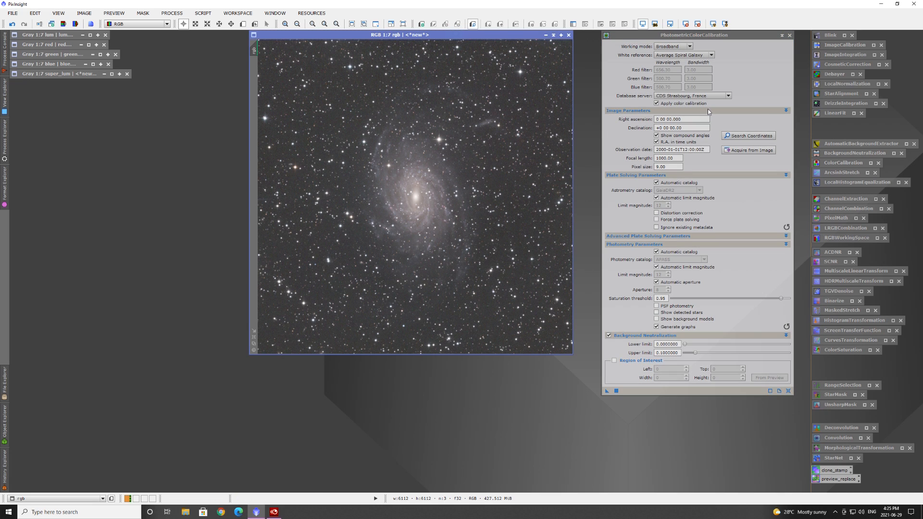
click(744, 151)
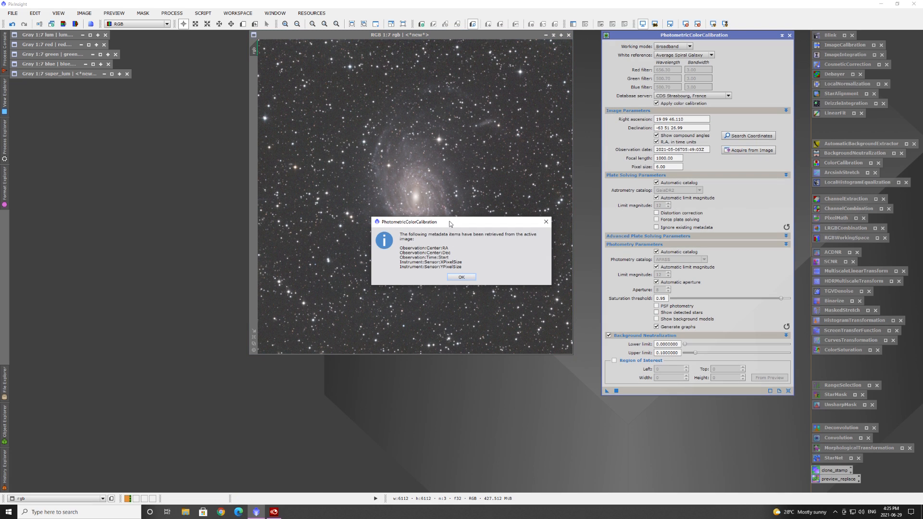
click(461, 278)
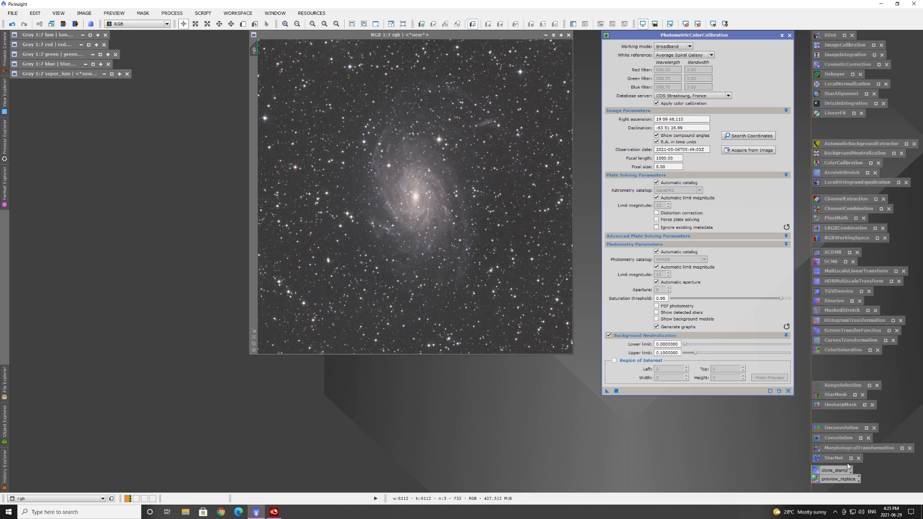
Switch to Chrome and open the El Sauce Observatory, Chile listing in Telescope Live's telescope network
click(221, 512)
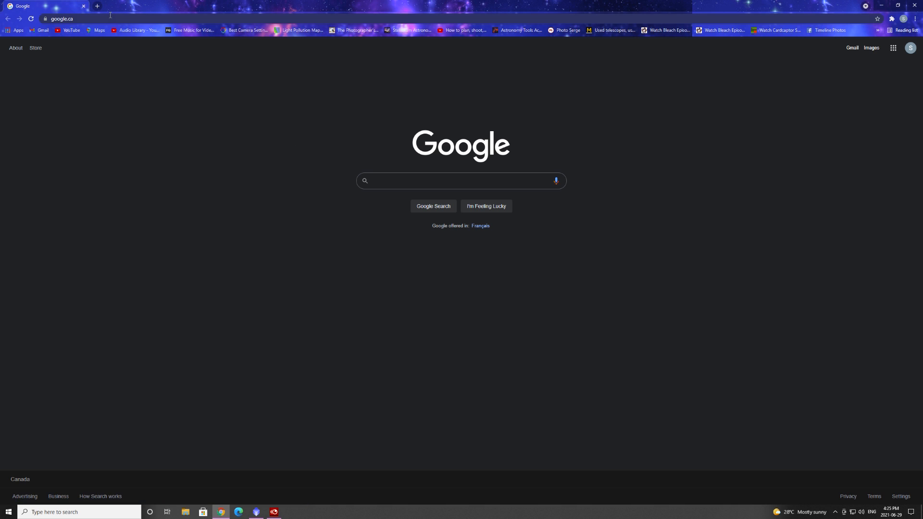
click(110, 18)
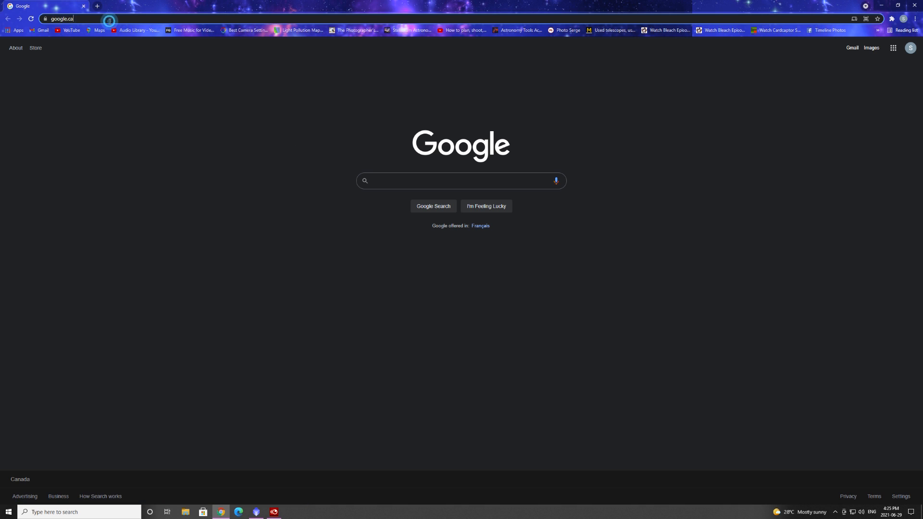
text(telescope.live)
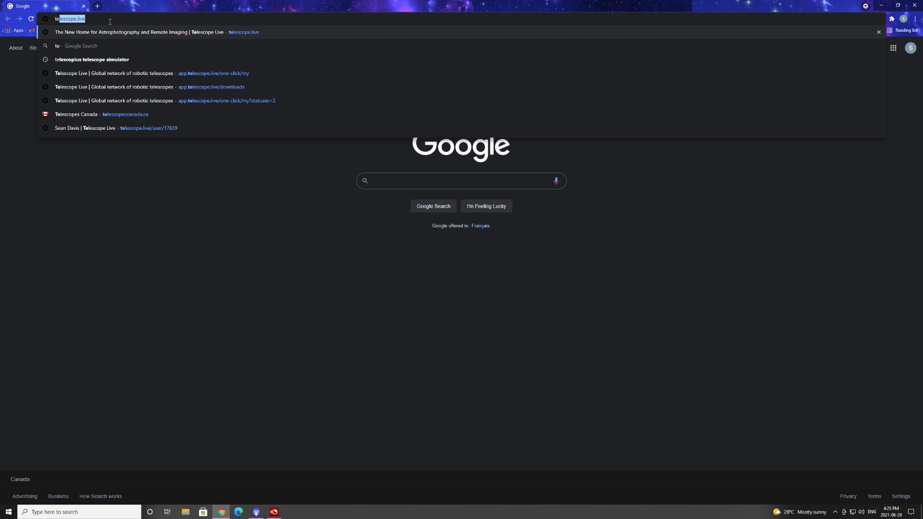
click(166, 75)
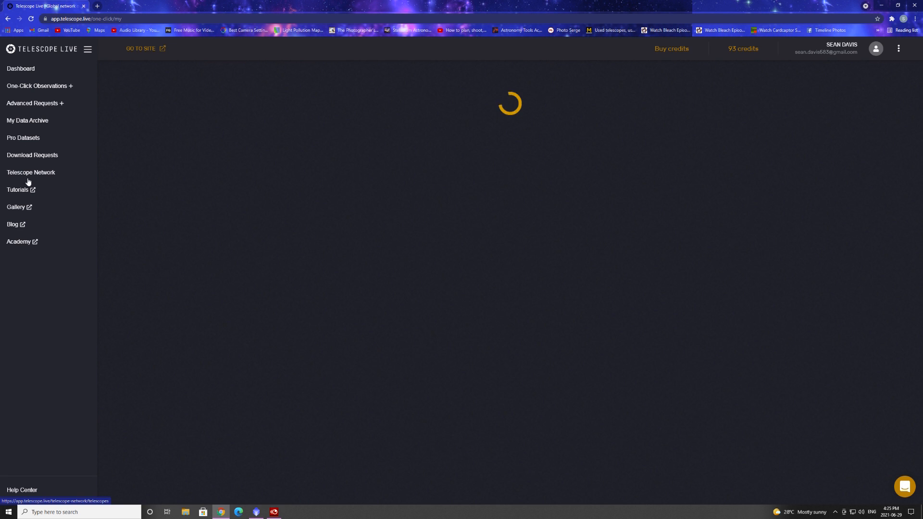
click(34, 174)
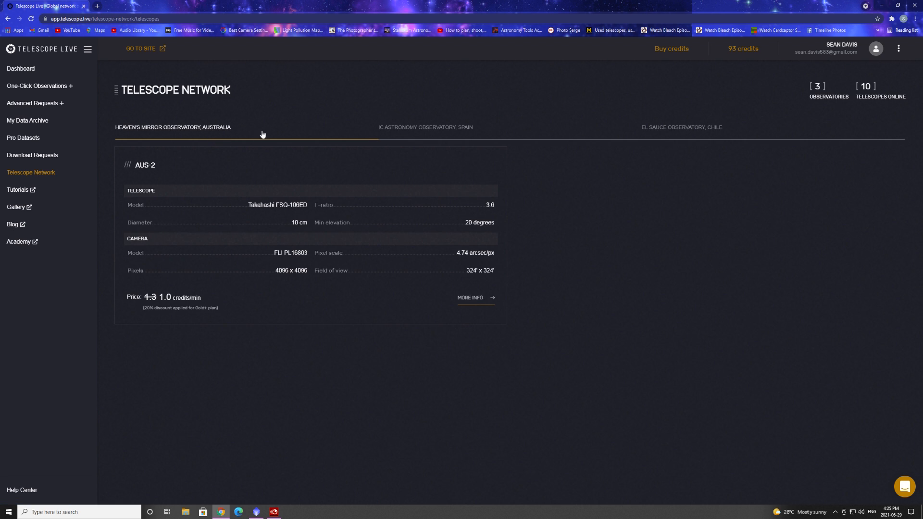
click(683, 129)
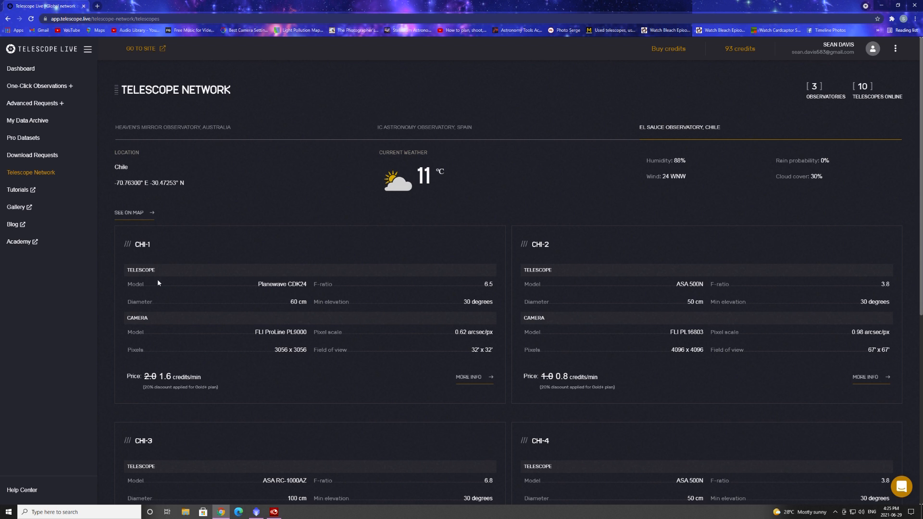
Look up the focal length and pixel size in the CHI-1 telescope's specifications, and close the browser
scroll(427, 258, down, 2)
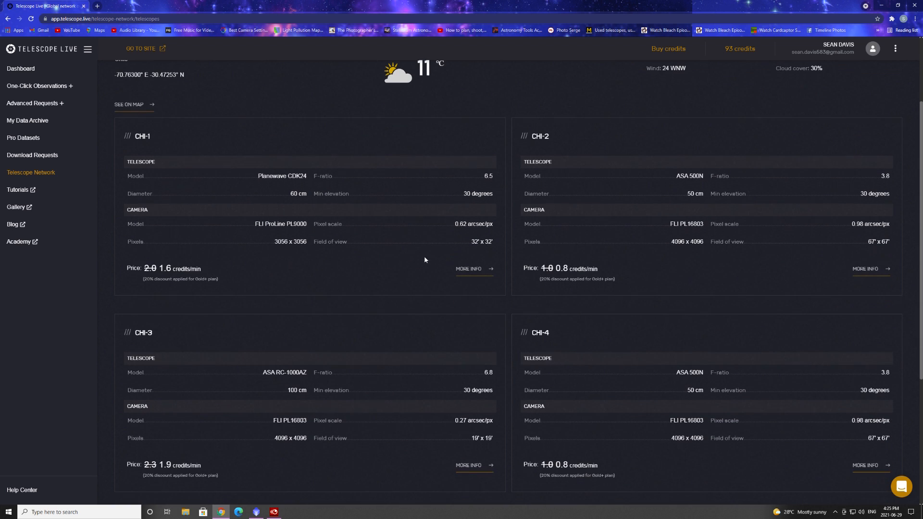
click(463, 270)
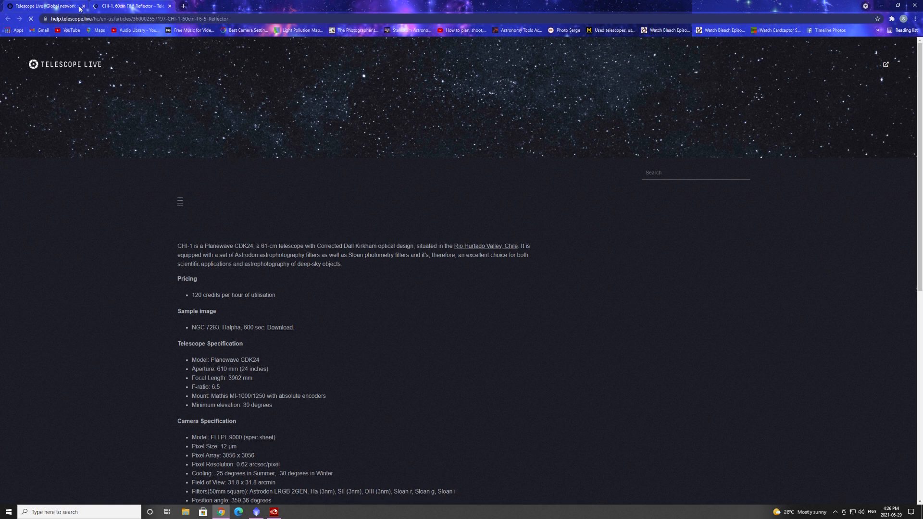
click(82, 6)
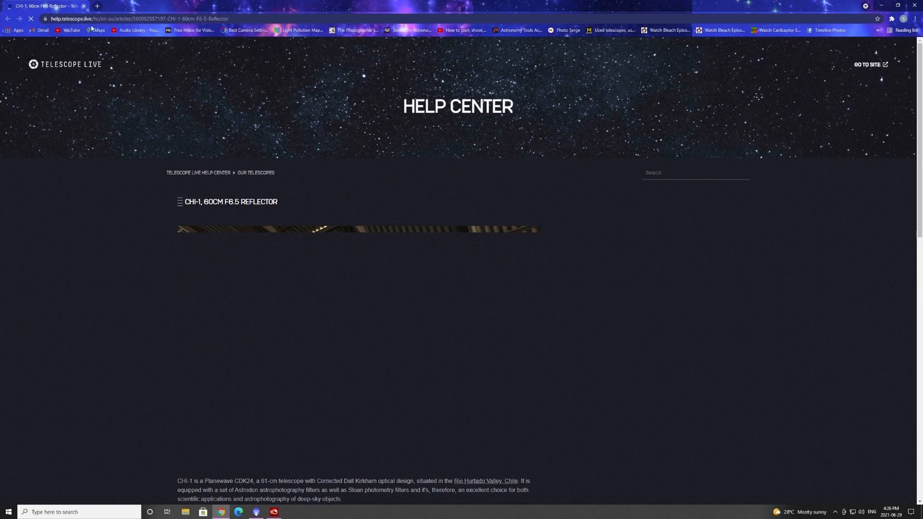
scroll(308, 308, down, 6)
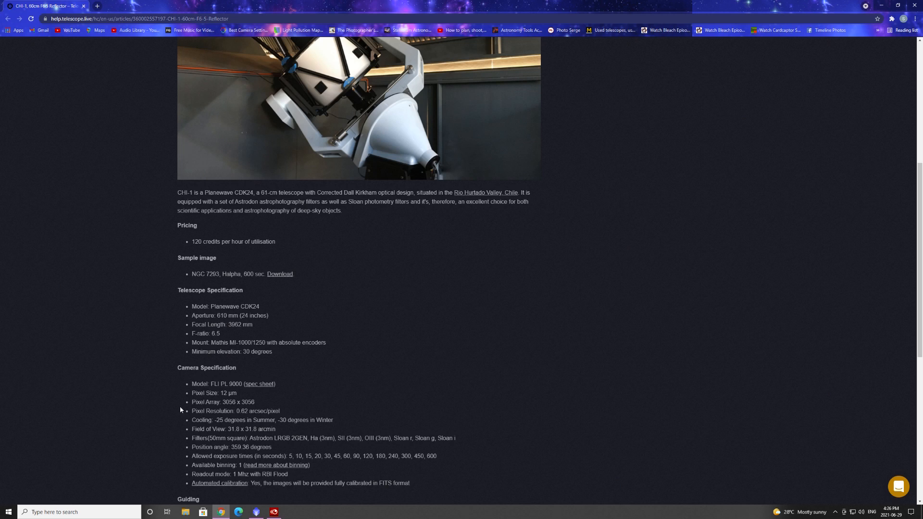
click(84, 6)
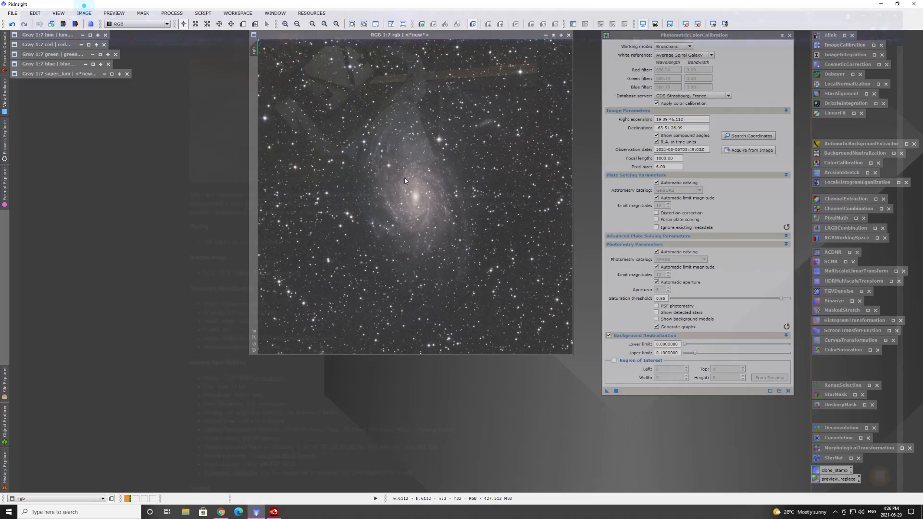
Set the focal length to 3962 and the pixel size to 12, and apply PhotometricColorCalibration to the rgb image
click(677, 158)
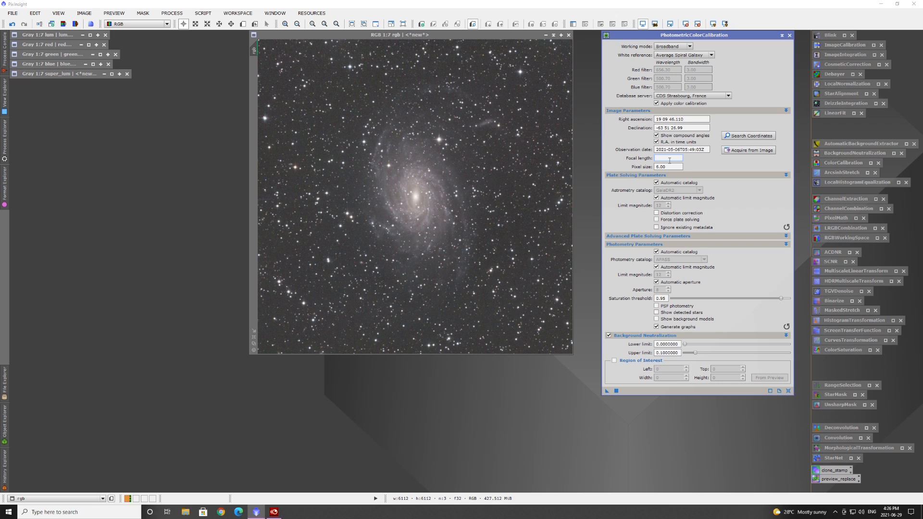
text(3962)
key(Tab)
drag(608, 393, 486, 286)
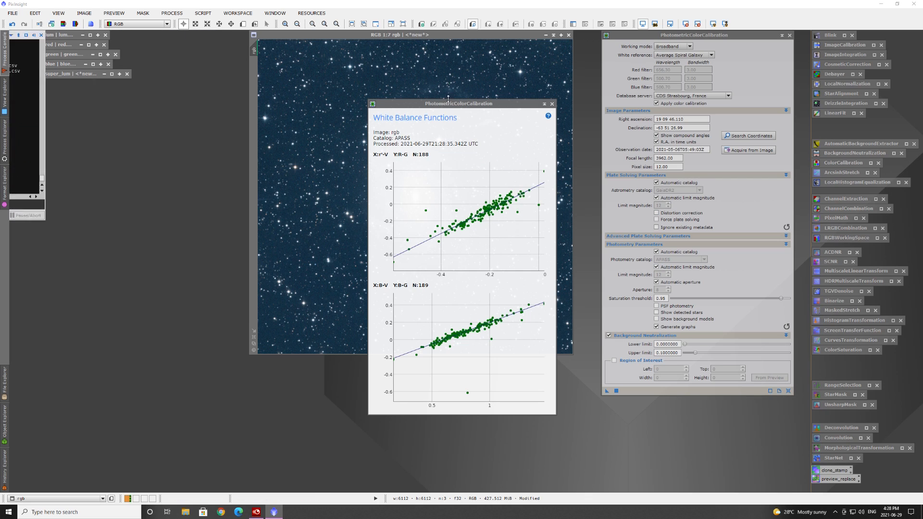
click(527, 105)
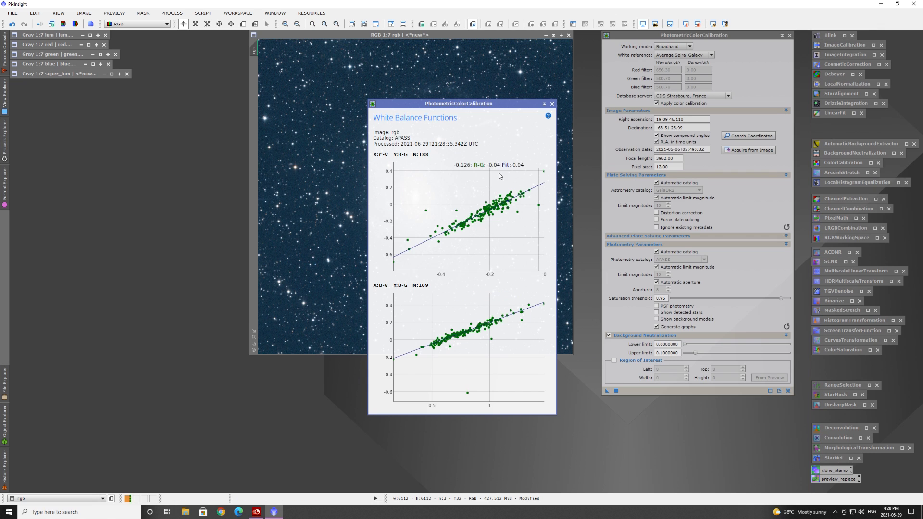
Put away the white balance graphs and PhotometricColorCalibration, and recompute the automatic screen stretch of the rgb image
click(553, 104)
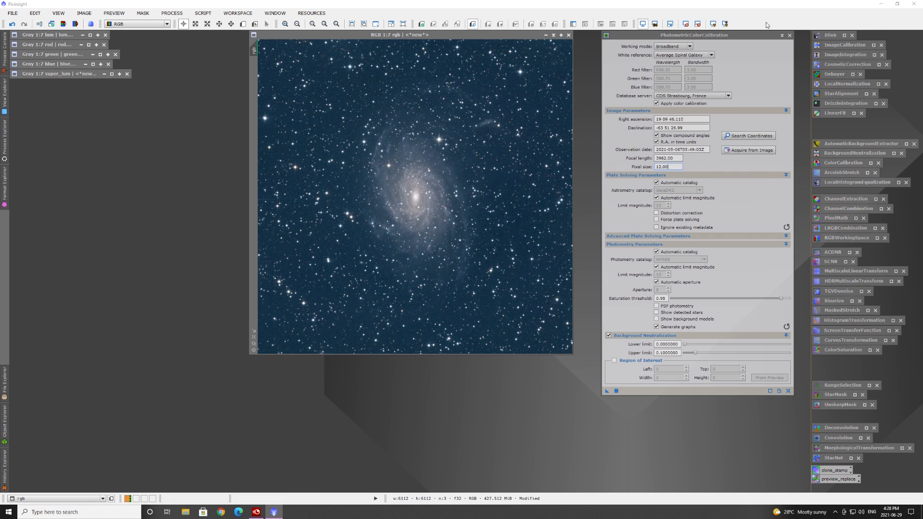
click(782, 35)
click(449, 35)
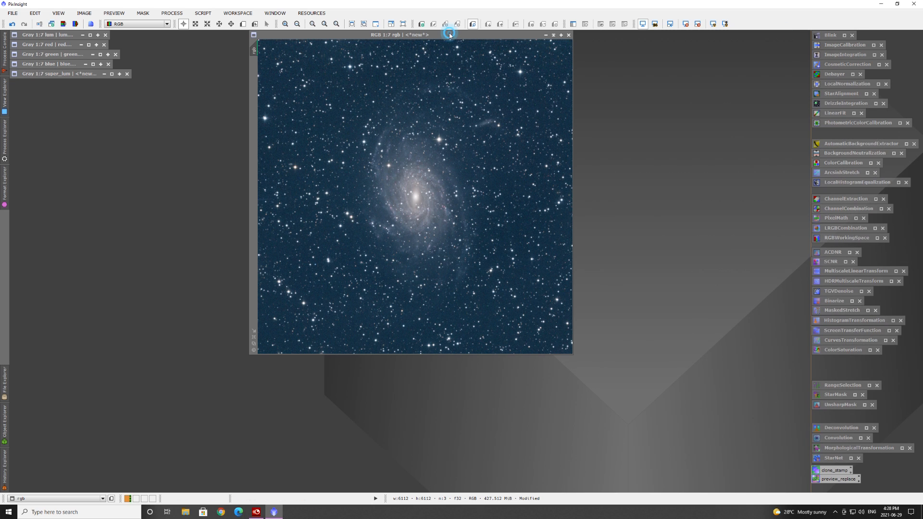
key(F12)
click(713, 24)
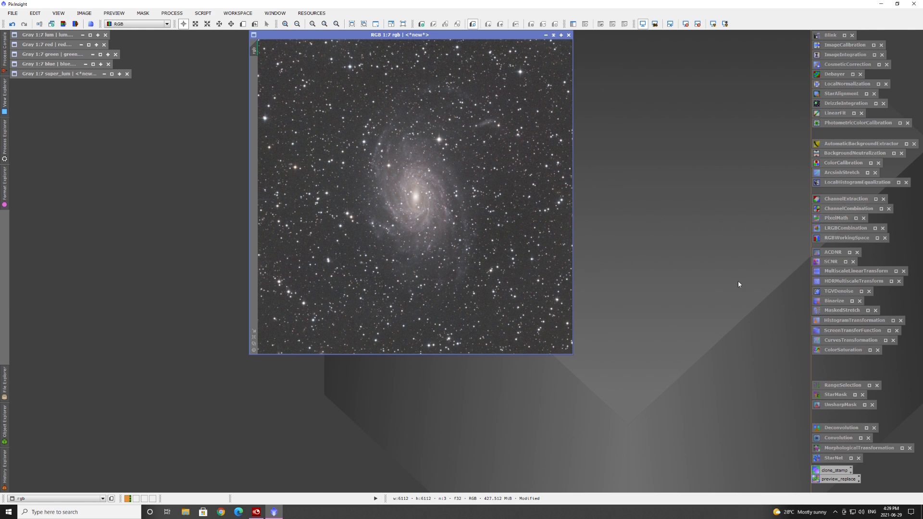
Open MultiscaleLinearTransform beside the rgb image, enable the residual layer, and set the number of layers to 5
double_click(835, 274)
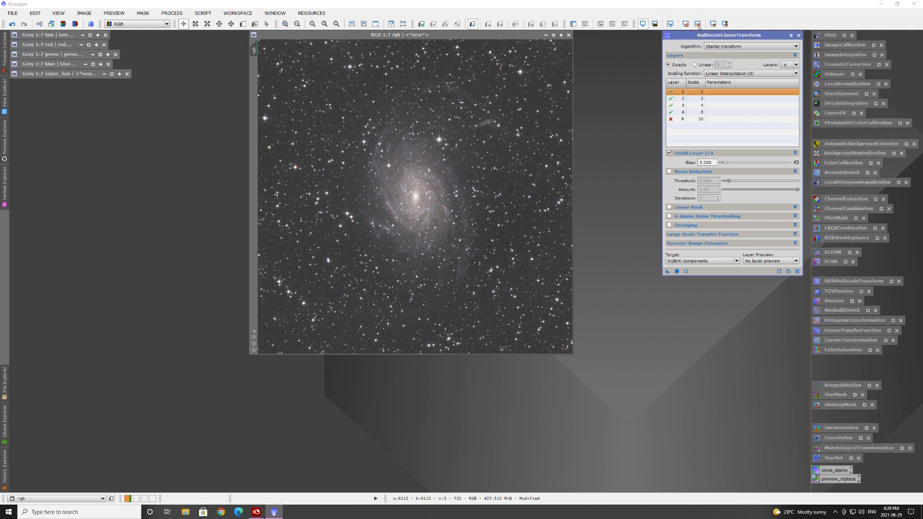
drag(711, 36, 686, 35)
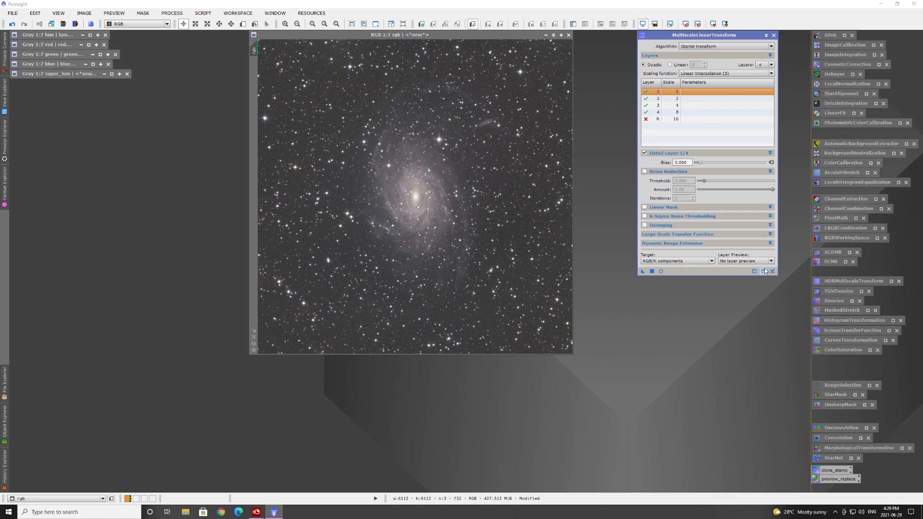
click(646, 119)
click(759, 65)
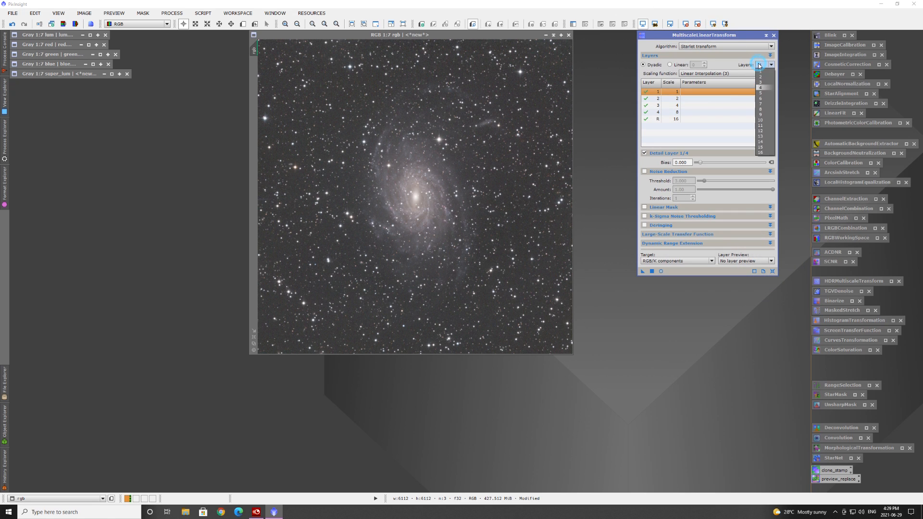
click(764, 94)
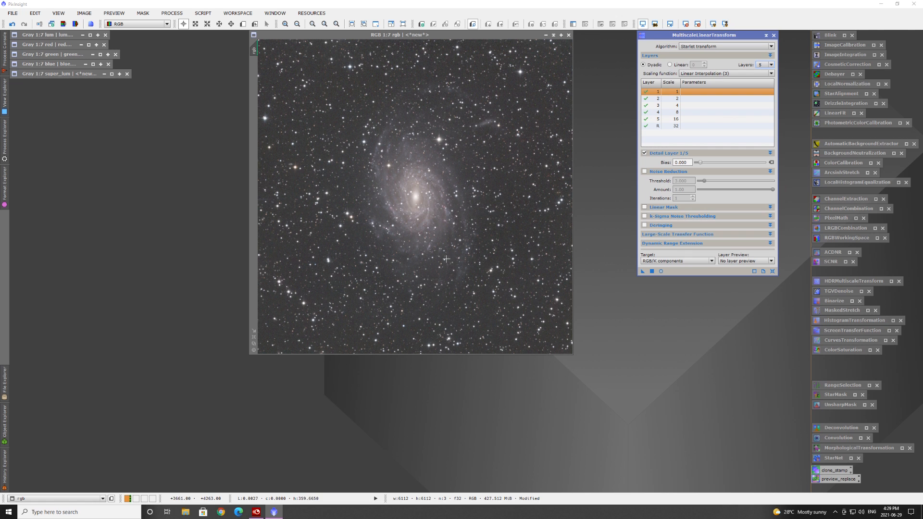
Compare the super_lum image with the rgb image, leaving super_lum minimized again
double_click(64, 75)
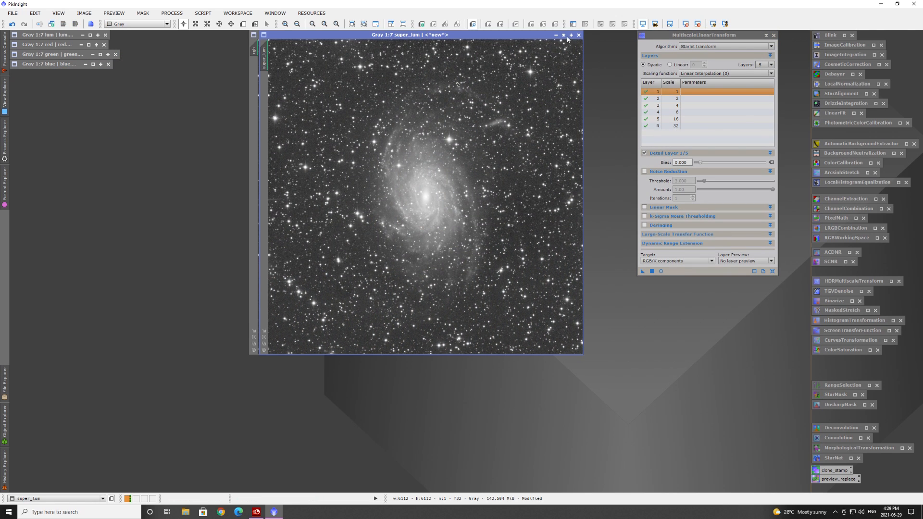
click(556, 34)
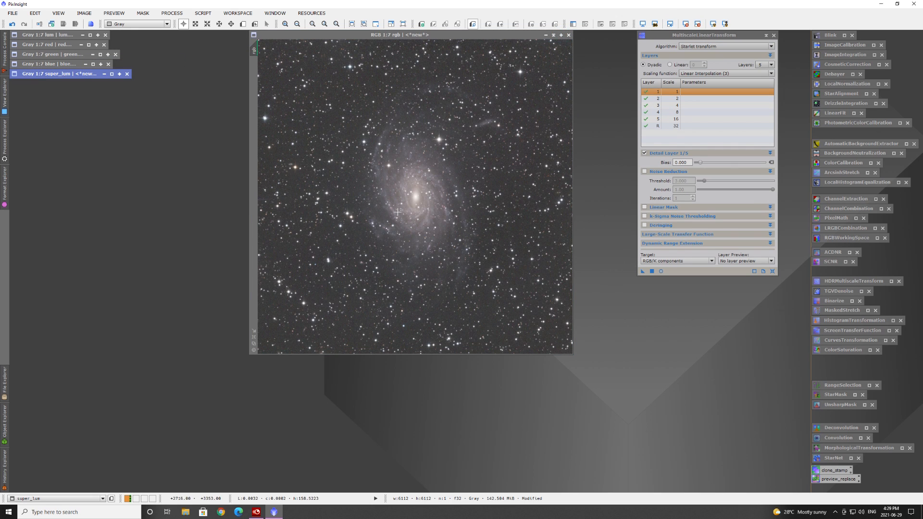
double_click(95, 74)
click(555, 34)
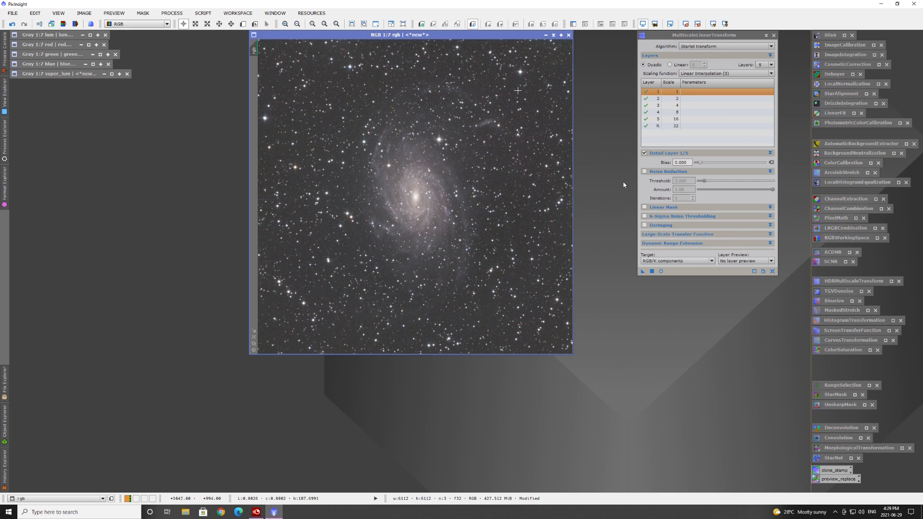
Remove the rgb image's screen stretch, enable the linear mask with mask preview, and start the real-time preview
click(661, 207)
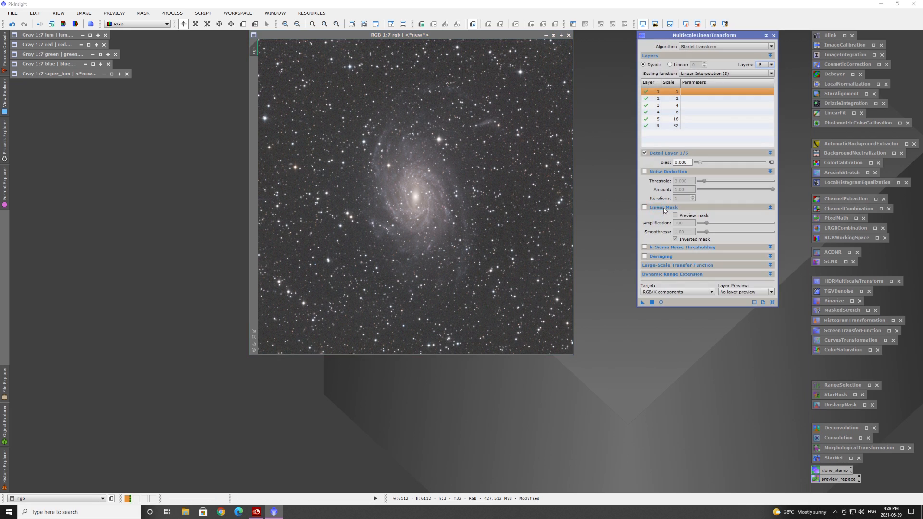
click(436, 35)
key(F12)
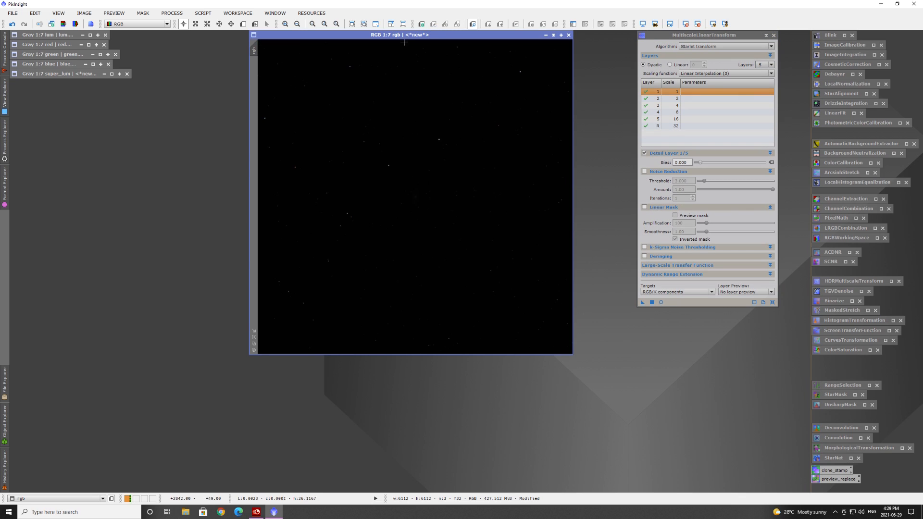
click(644, 207)
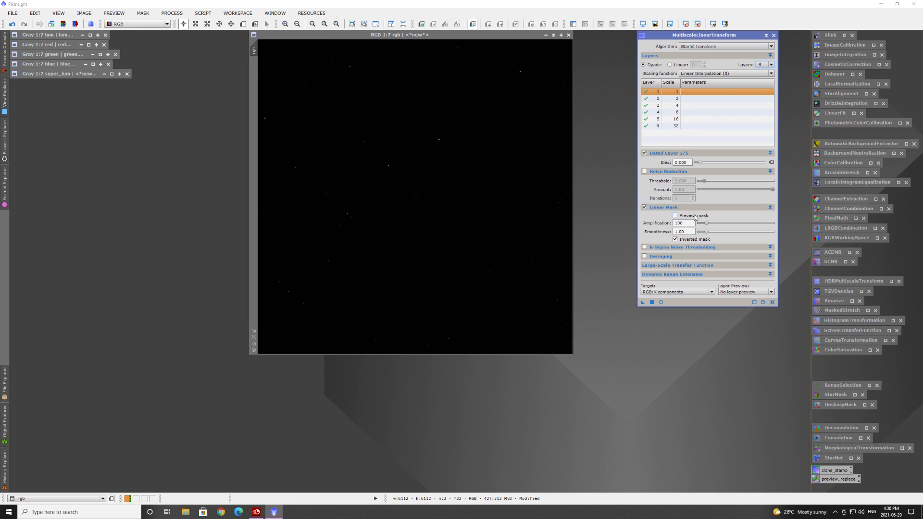
click(676, 216)
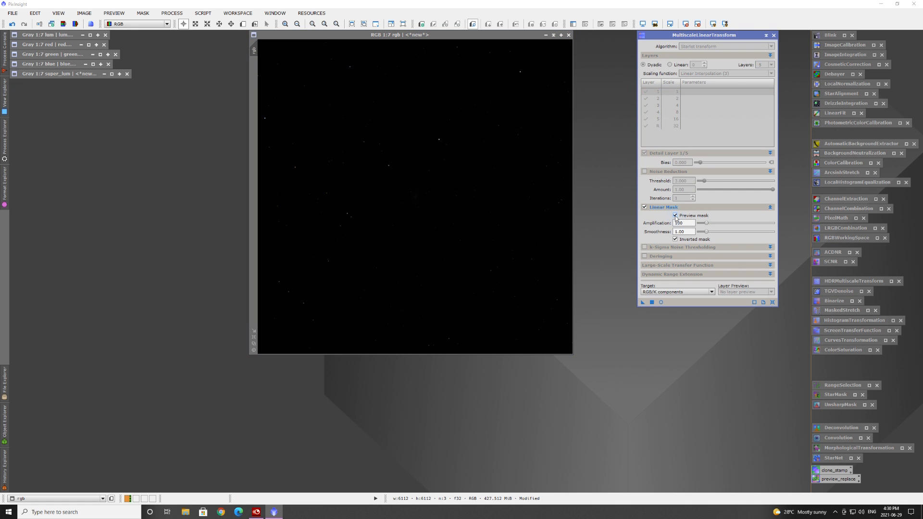
click(660, 302)
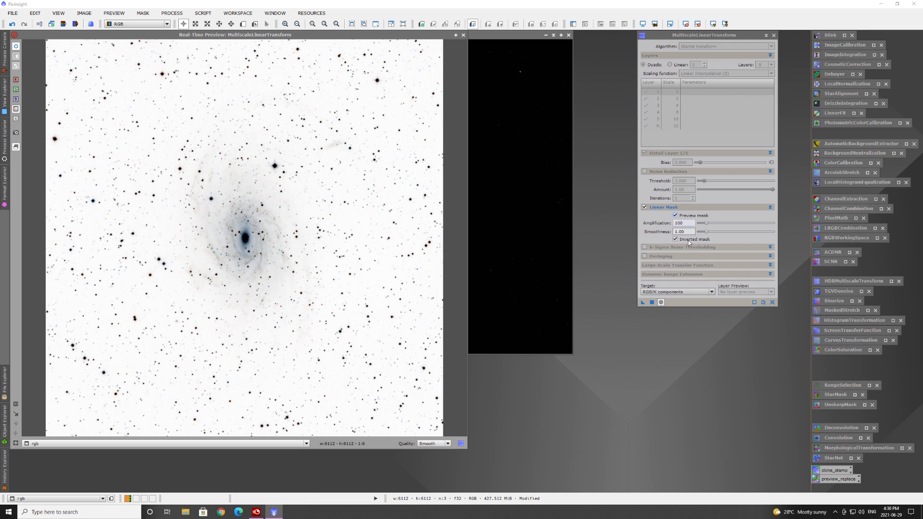
Set the linear mask's amplification to 130 and smoothness to 2.30, and turn off the mask preview
drag(707, 224, 709, 224)
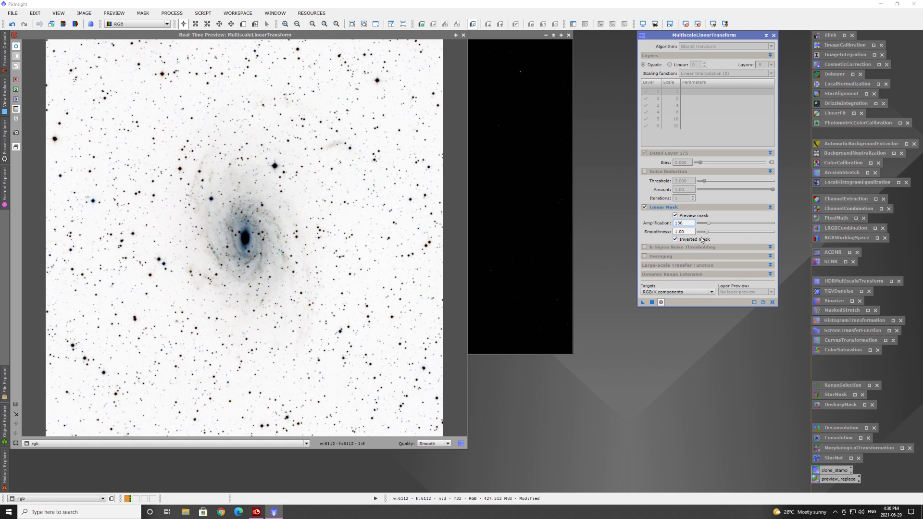
drag(706, 234, 710, 234)
click(675, 216)
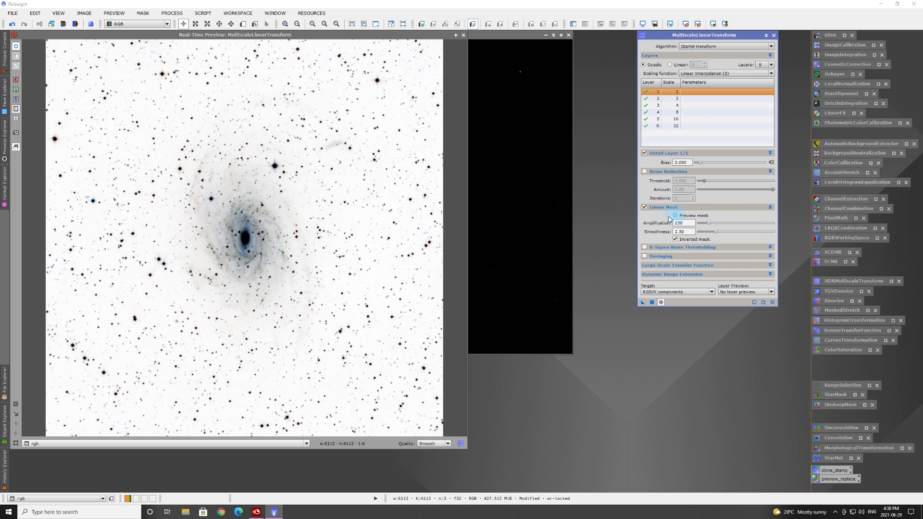
click(667, 208)
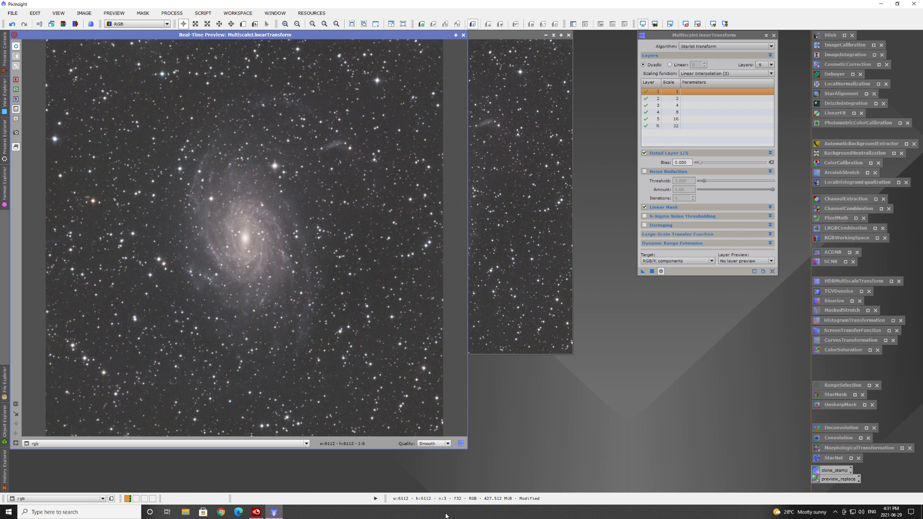
click(435, 444)
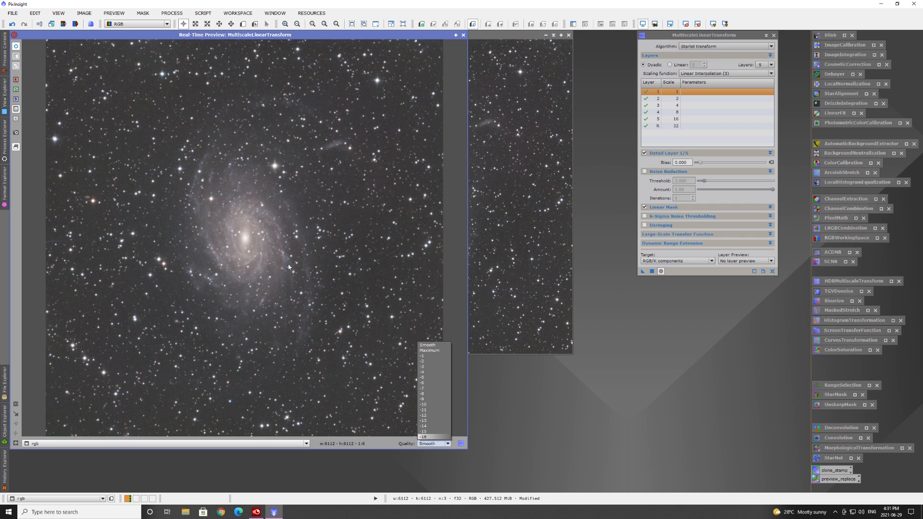
click(445, 445)
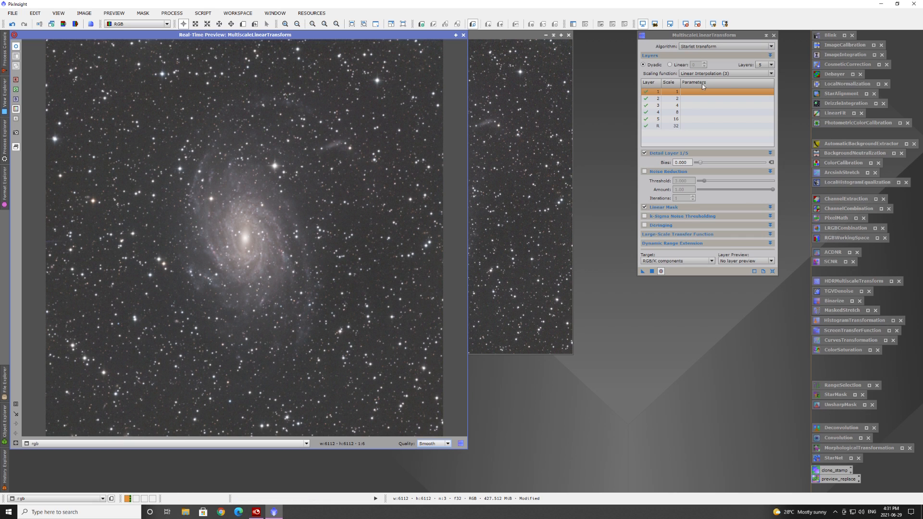
Enable noise reduction on layer 1 with a threshold of 5
click(644, 171)
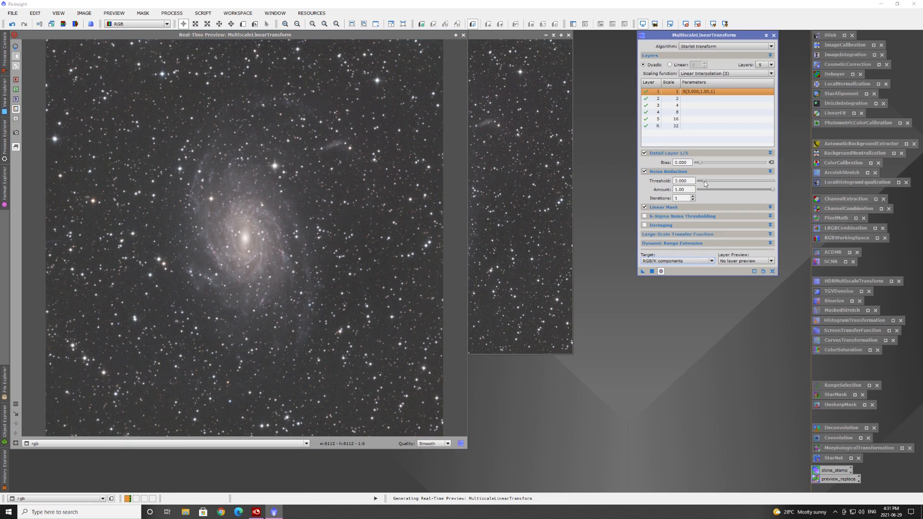
double_click(688, 181)
text(5)
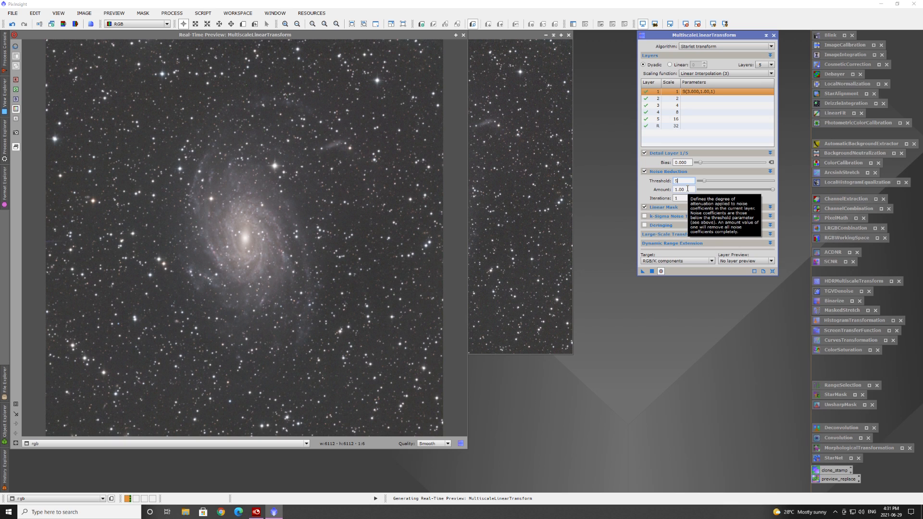
Enable noise reduction on layer 2 with a threshold of 3 and an amount of 0.9
click(693, 99)
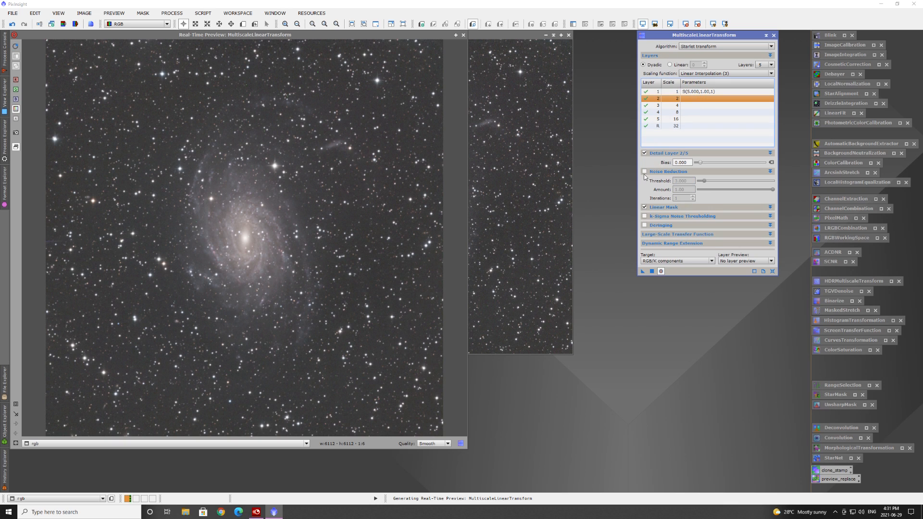
click(687, 181)
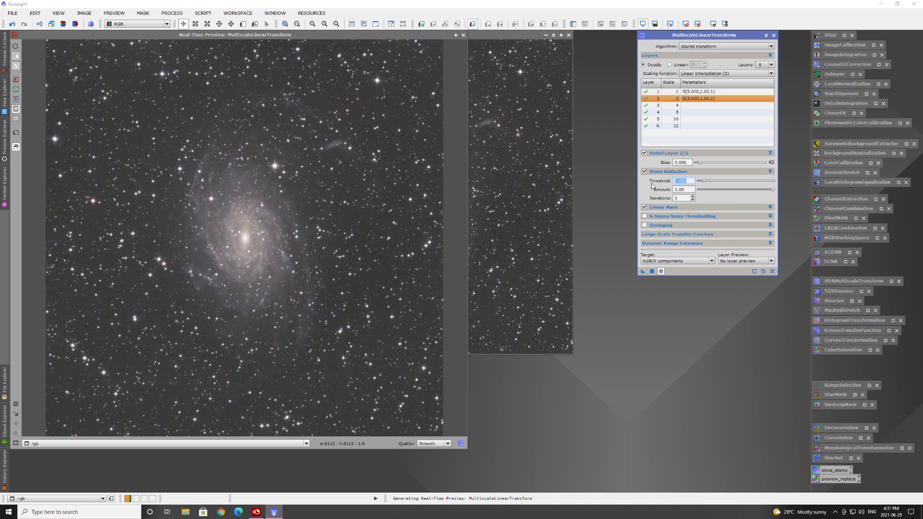
text(3)
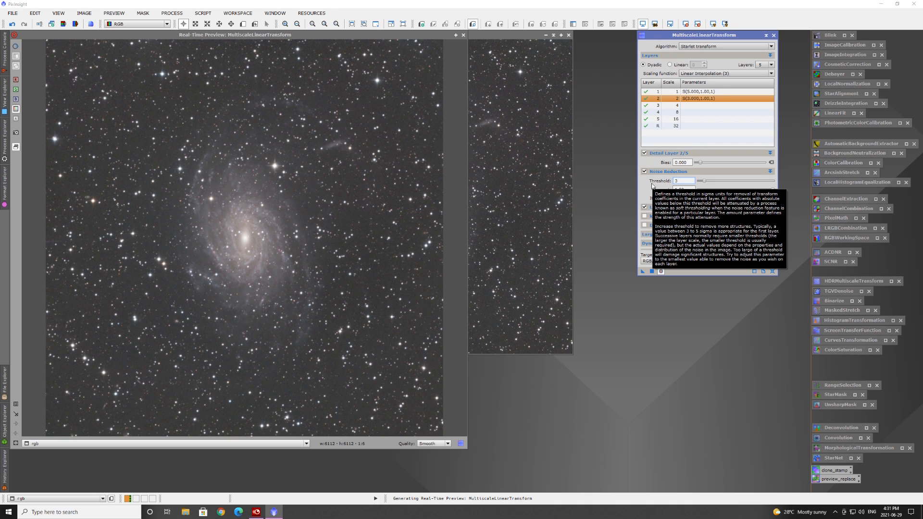
key(Tab)
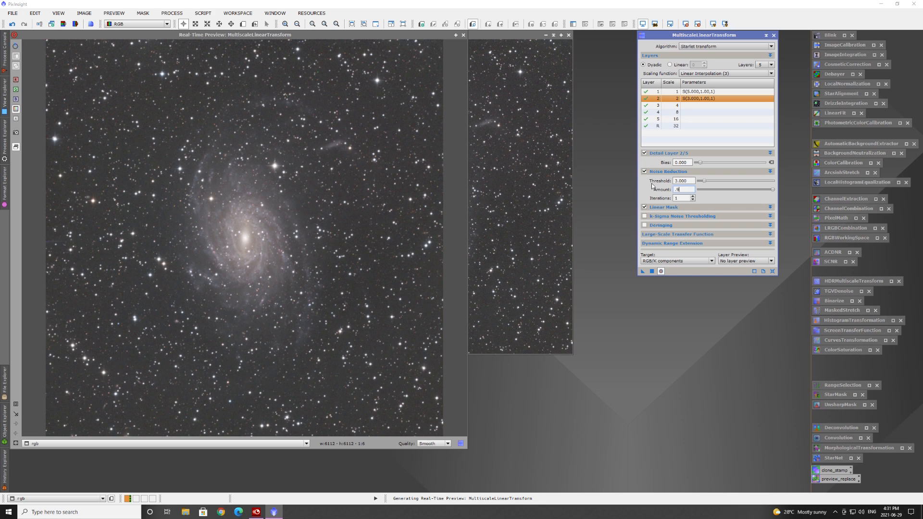
text(.9)
Enable noise reduction on layer 3 with a threshold of 2.5 and an amount of 0.8
click(696, 105)
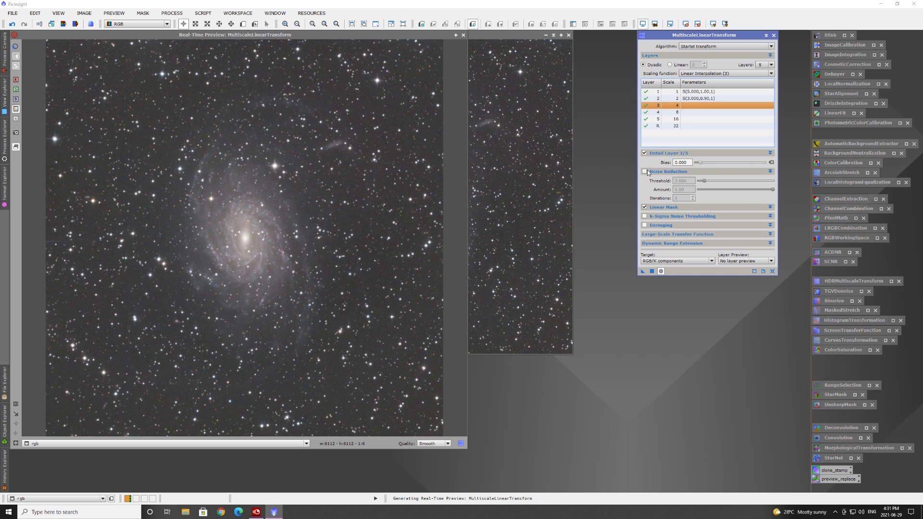
drag(691, 180, 646, 182)
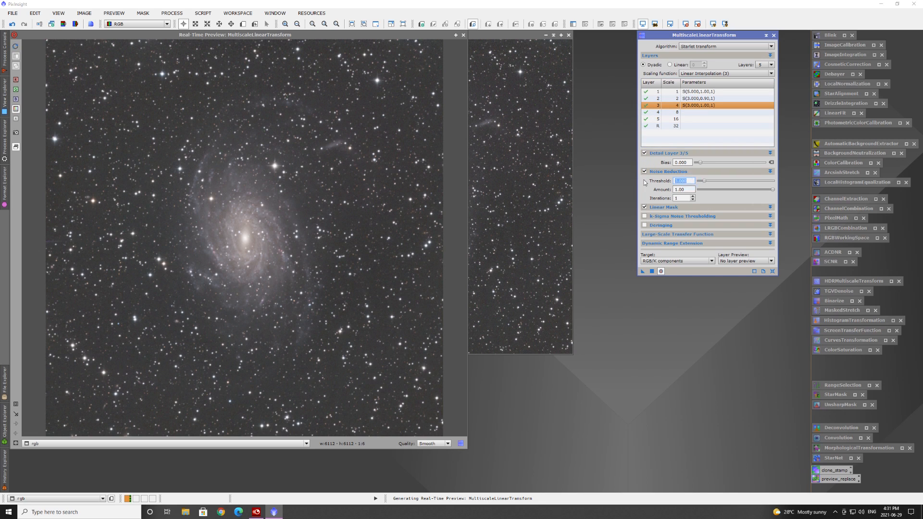
text(2.5)
drag(687, 190, 664, 190)
text(.8)
key(Return)
Enable noise reduction on layer 4 with a threshold of 1 and an amount of 0.8
click(666, 112)
click(644, 172)
double_click(683, 180)
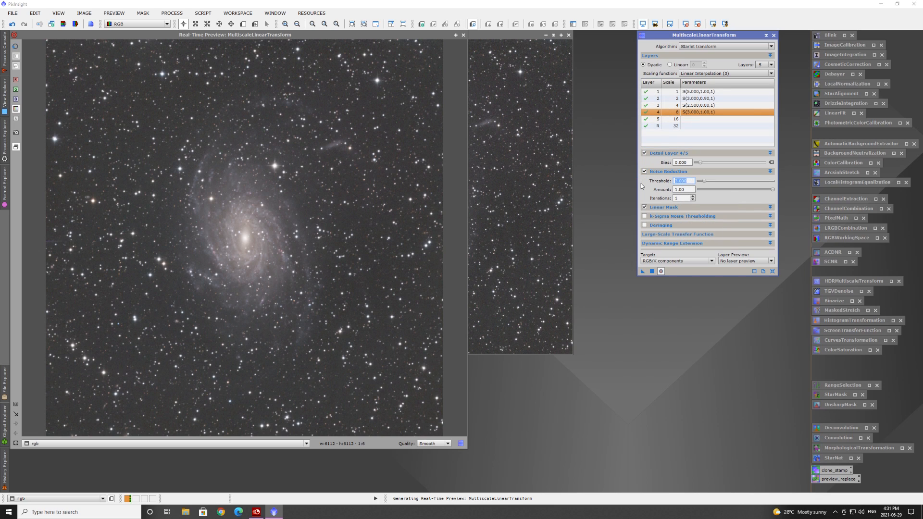
text(1)
key(Tab)
text(.8)
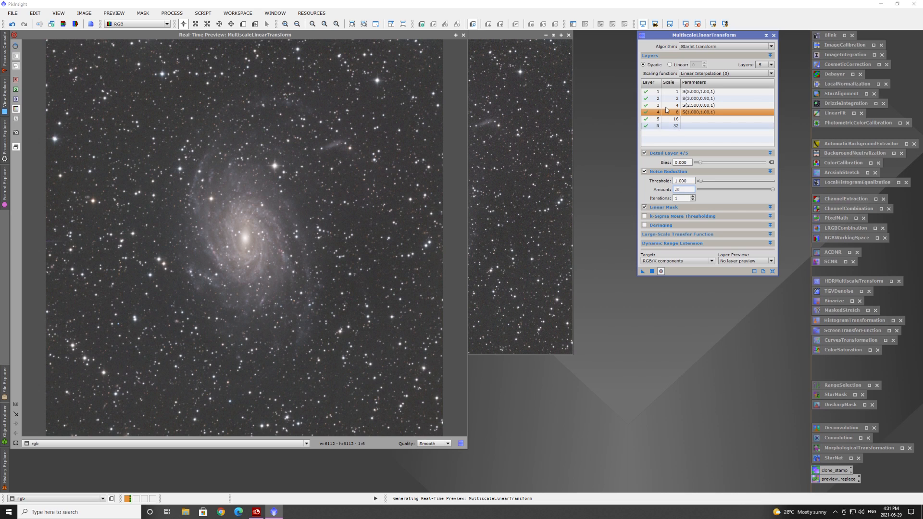
Enable noise reduction on layer 5 with threshold 0.5 and amount 0.7, and apply MultiscaleLinearTransform to the rgb image
click(687, 118)
click(644, 171)
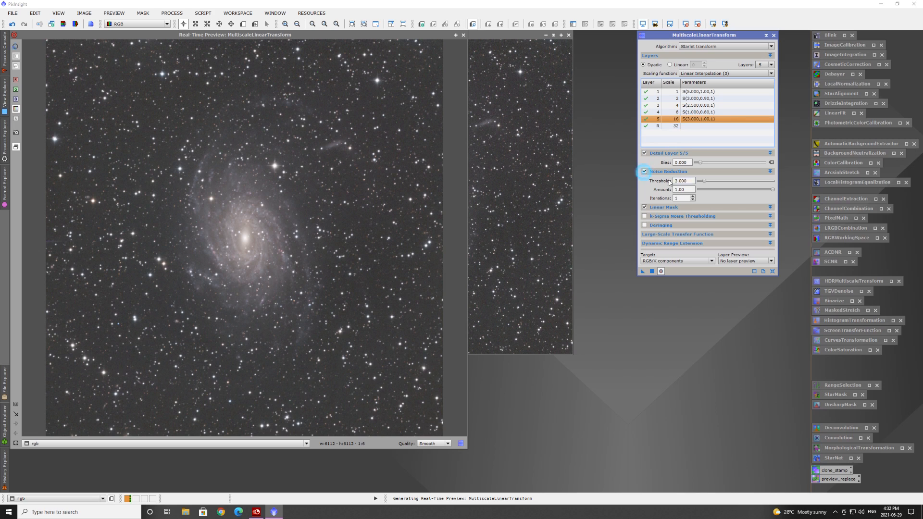
click(691, 181)
double_click(691, 181)
text(.)
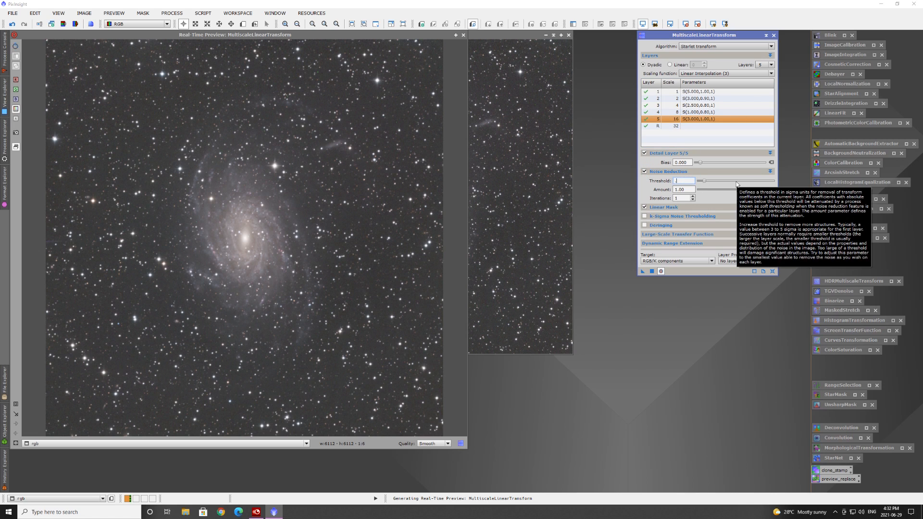
text(5)
key(Tab)
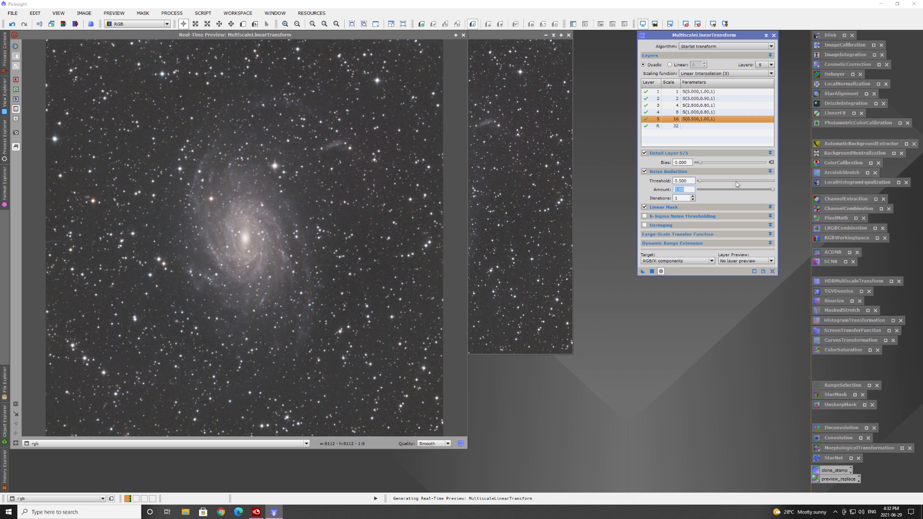
text(.7)
click(685, 126)
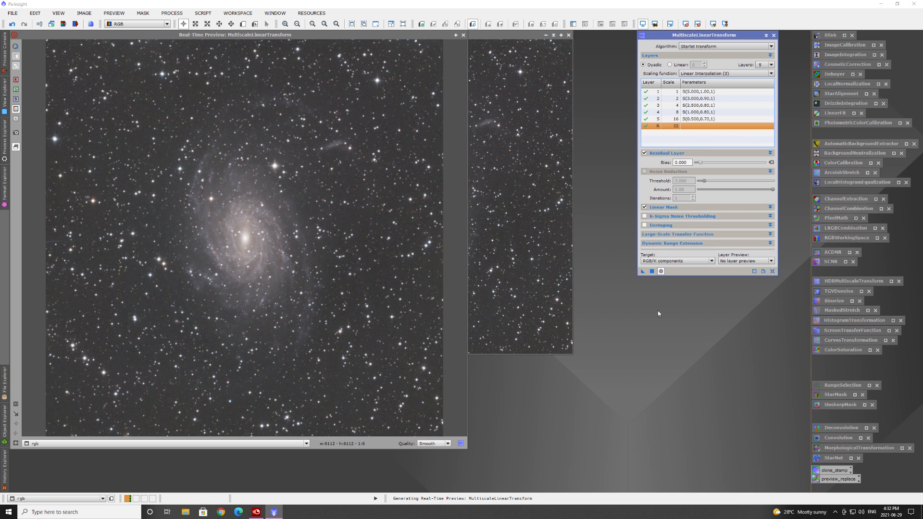
click(652, 271)
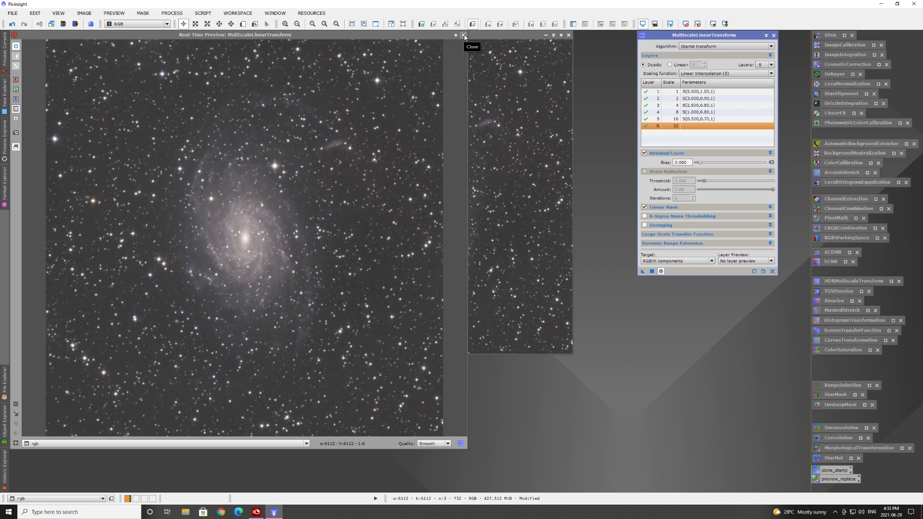
Close the real-time preview and compare rgb before and after noise reduction, at the galaxy core and in the neighbouring star field
click(463, 36)
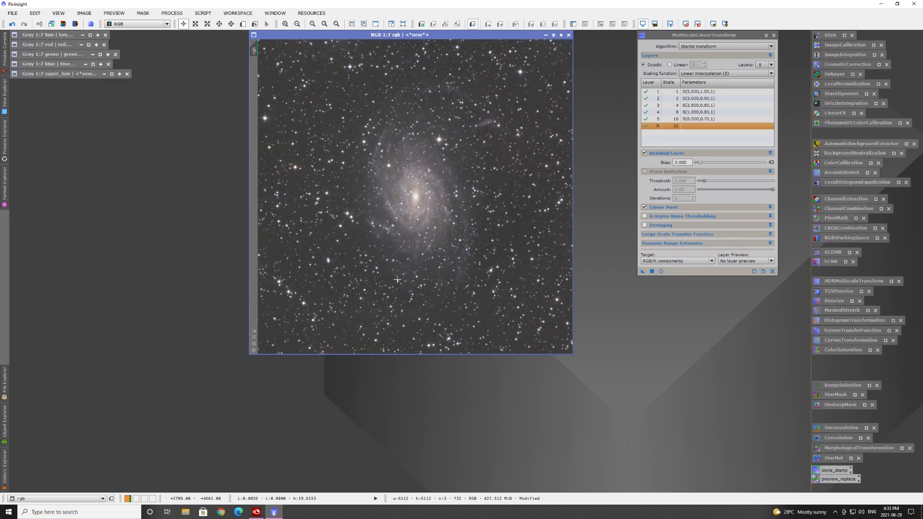
scroll(427, 212, up, 5)
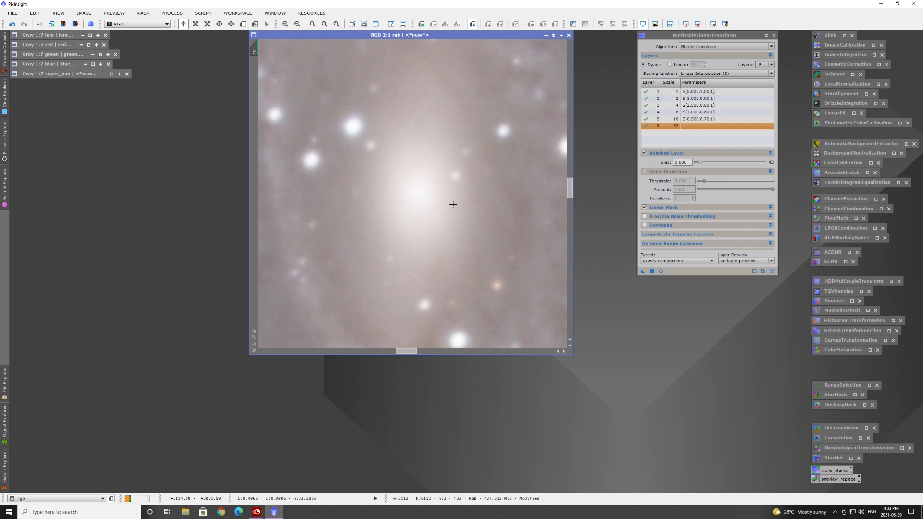
click(13, 24)
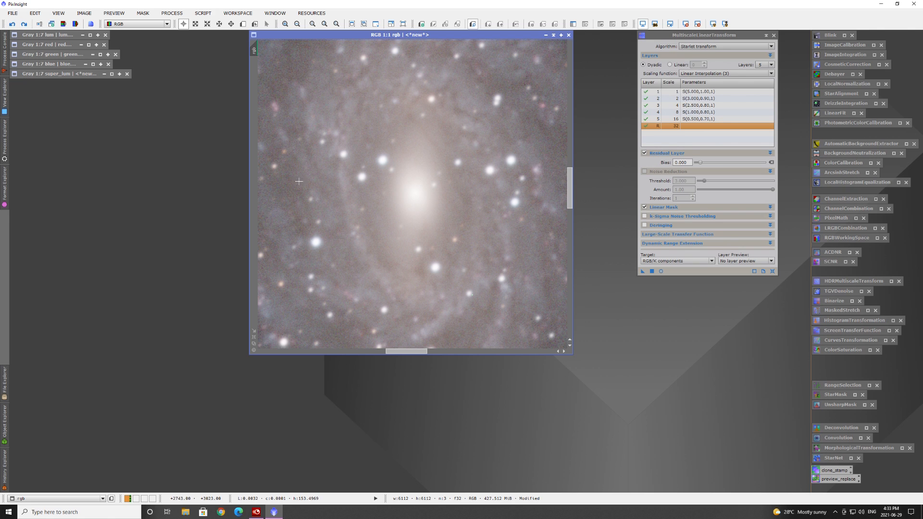
click(24, 24)
drag(418, 351, 496, 350)
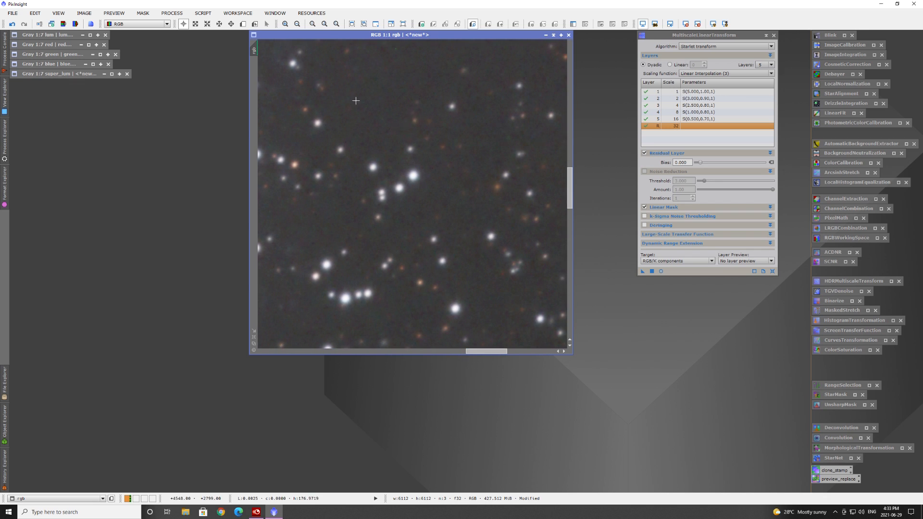
click(11, 25)
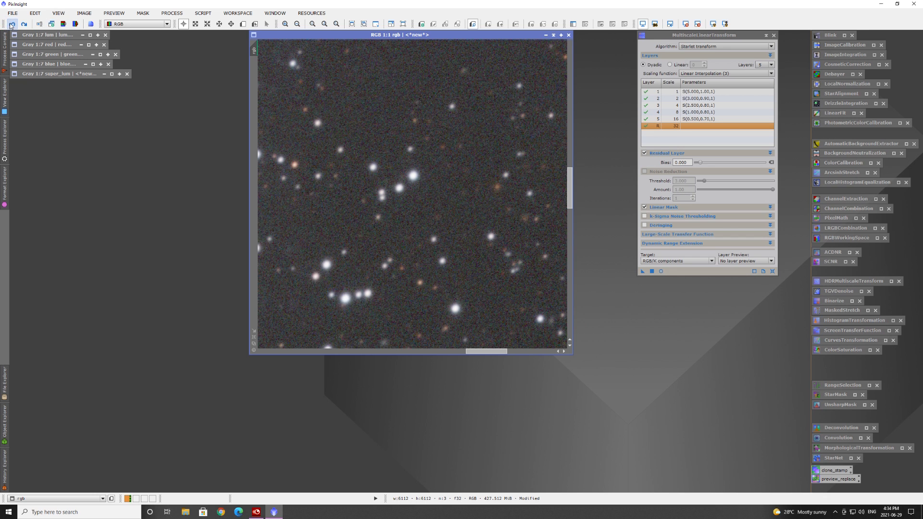
click(23, 24)
scroll(434, 316, down, 2)
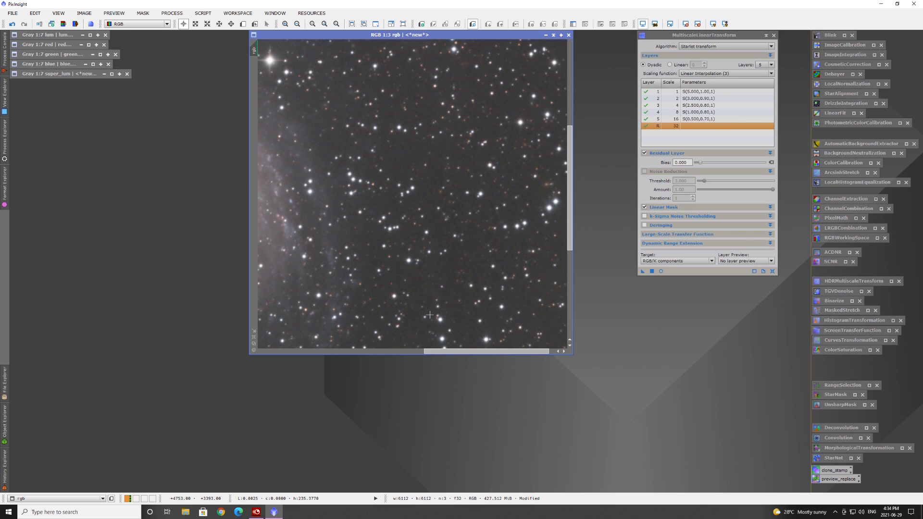
Examine the denoised rgb image as a whole and close up in the upper-right corner of the star field
scroll(512, 136, down, 4)
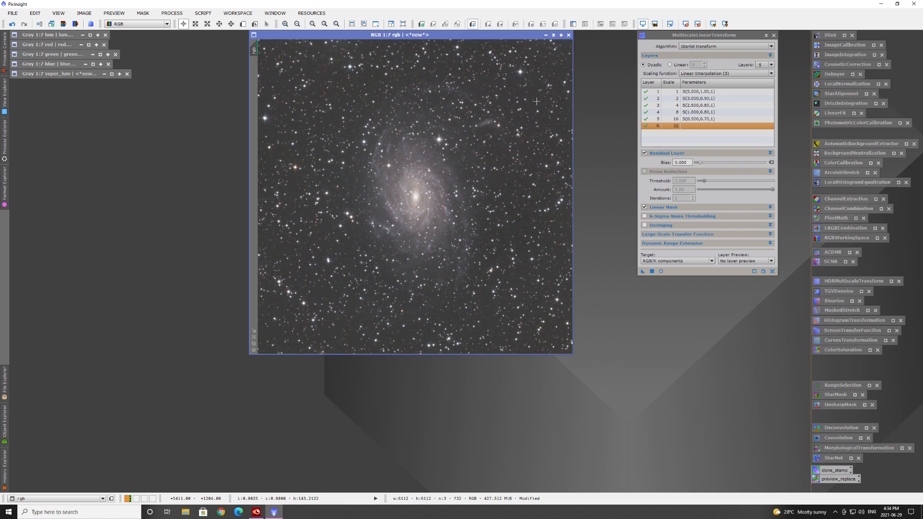
scroll(536, 101, up, 5)
drag(571, 177, 570, 72)
drag(405, 350, 543, 353)
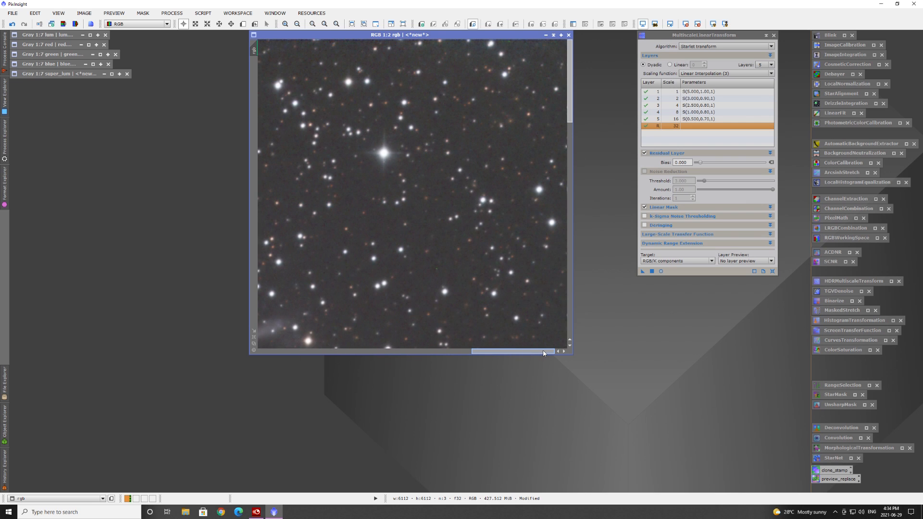
scroll(380, 259, down, 6)
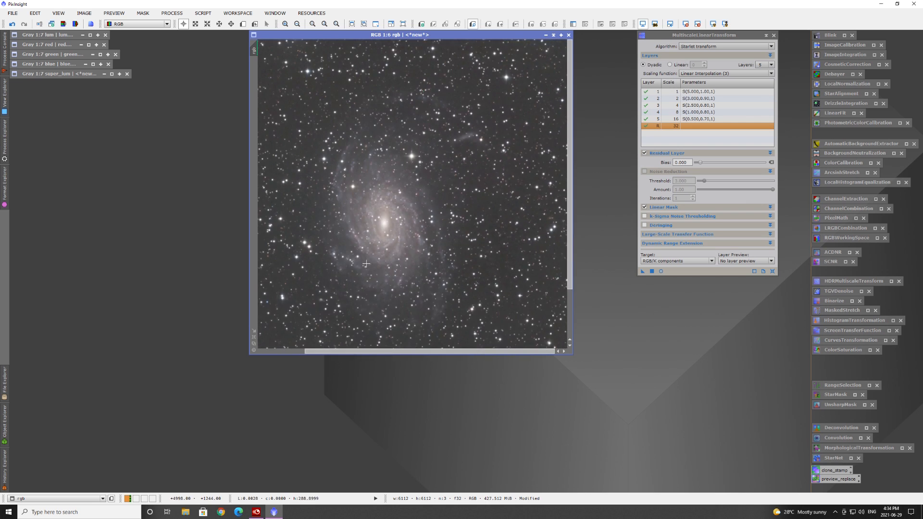
scroll(395, 236, up, 1)
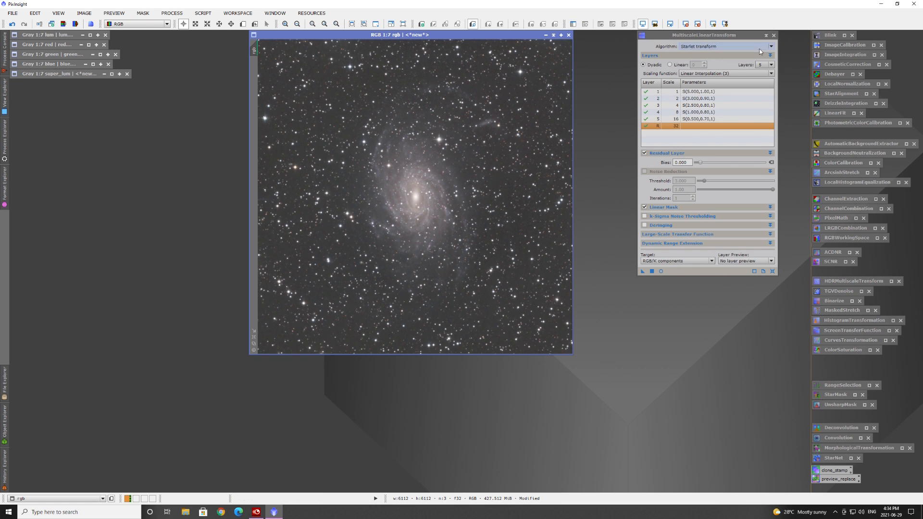
Put MultiscaleLinearTransform away and remove the screen stretch from the rgb image
click(766, 37)
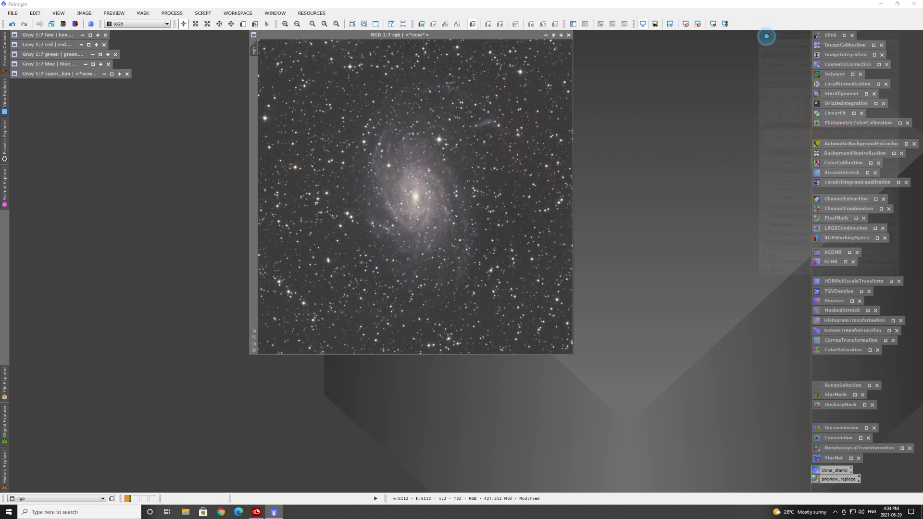
click(398, 34)
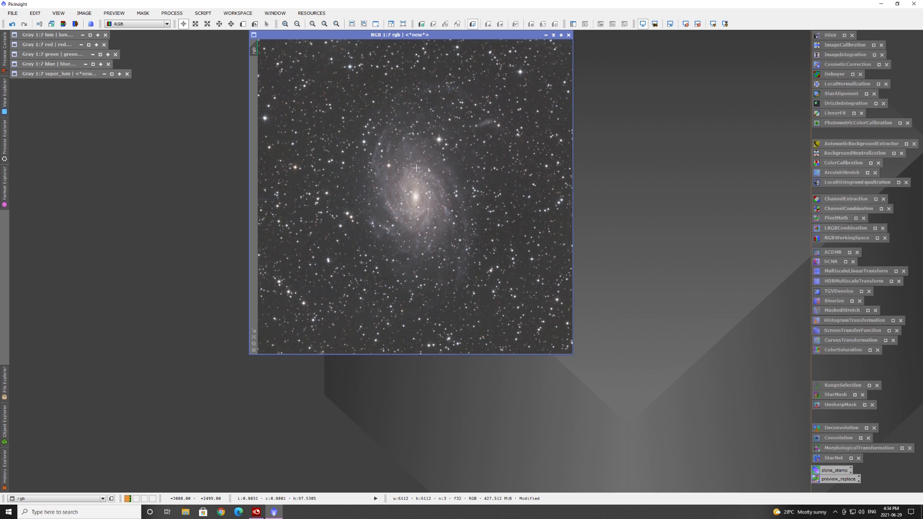
key(ctrl+F11)
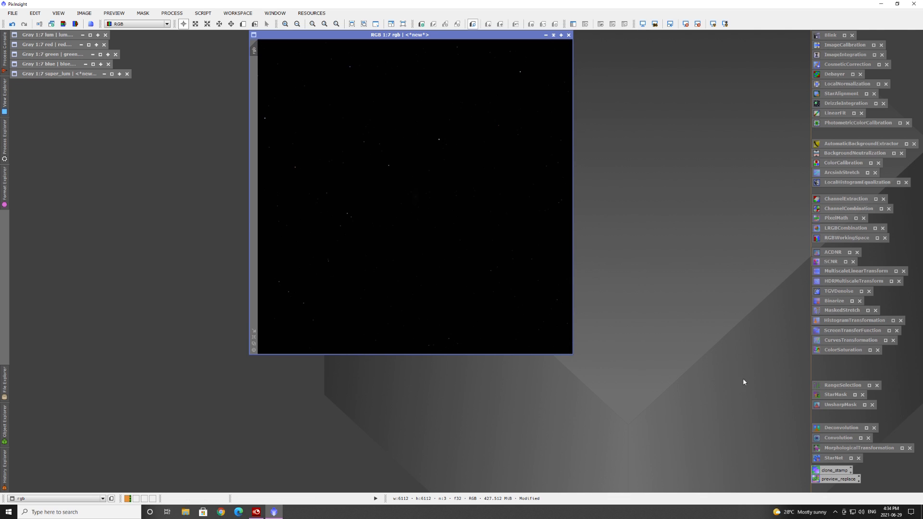
Reset HistogramTransformation, preview it in real time, set midtones to 0.01047120 and apply the stretch to rgb
double_click(852, 321)
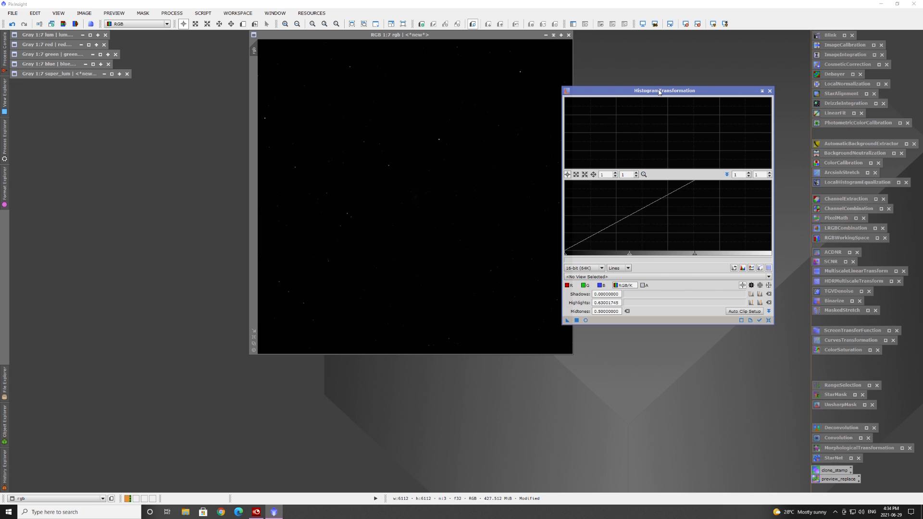
click(768, 320)
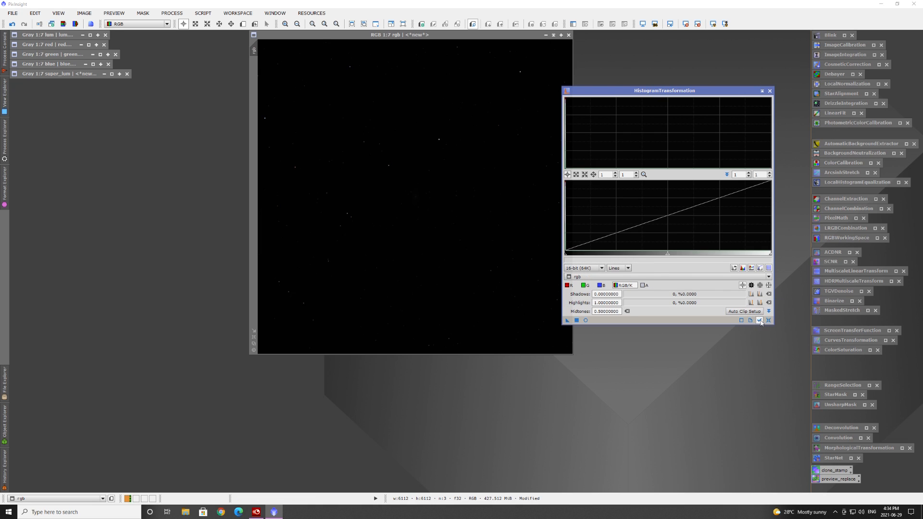
click(586, 320)
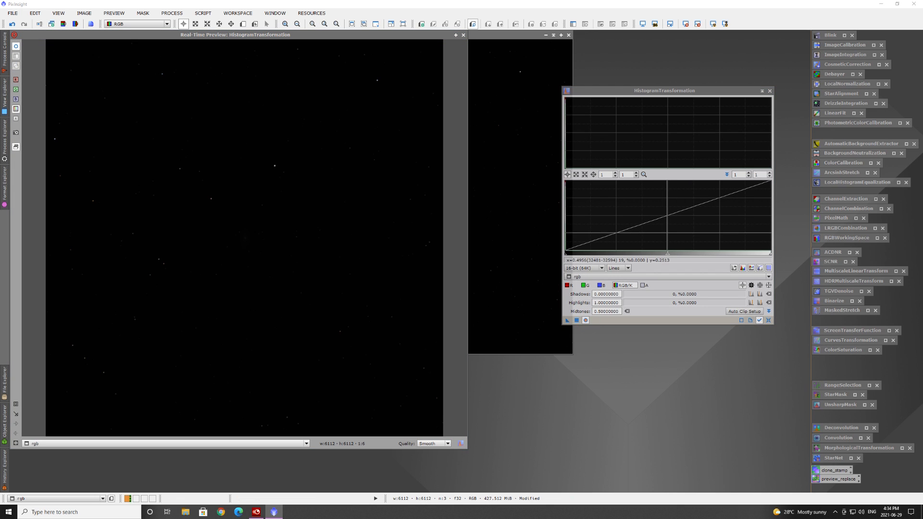
drag(667, 257, 567, 258)
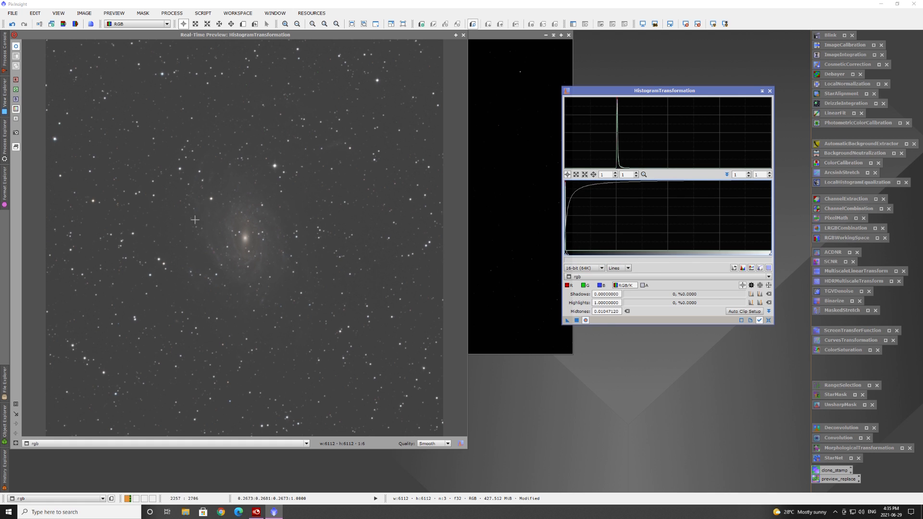
click(576, 321)
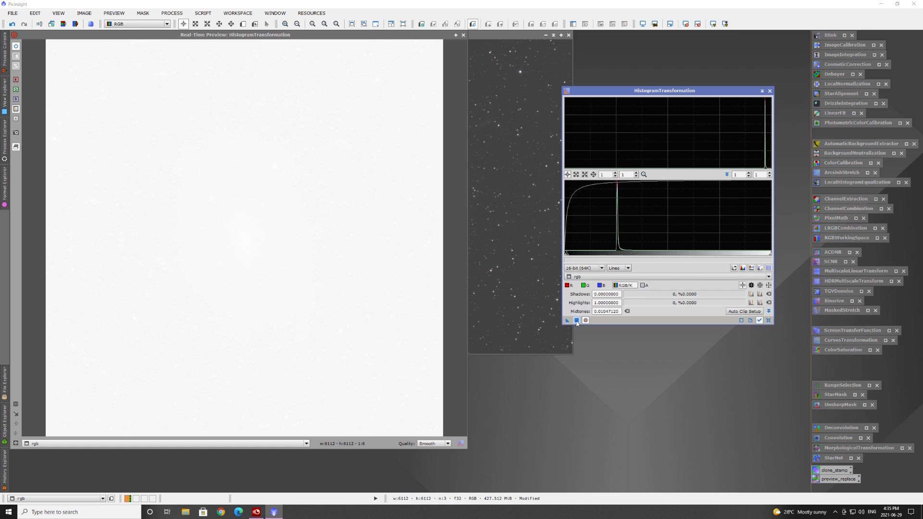
Reset HistogramTransformation, lower midtones to about 0.33 and adjust the shadows clipping point to about 0.195
click(767, 320)
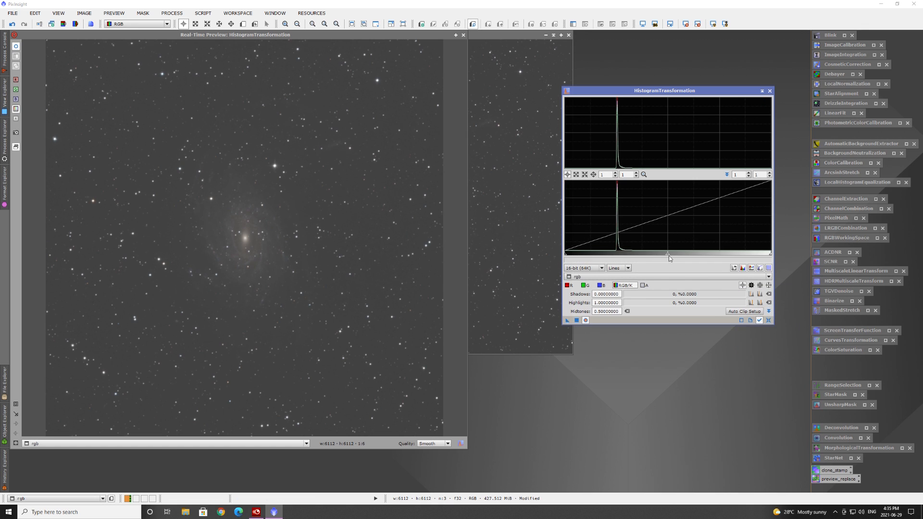
drag(668, 256, 632, 256)
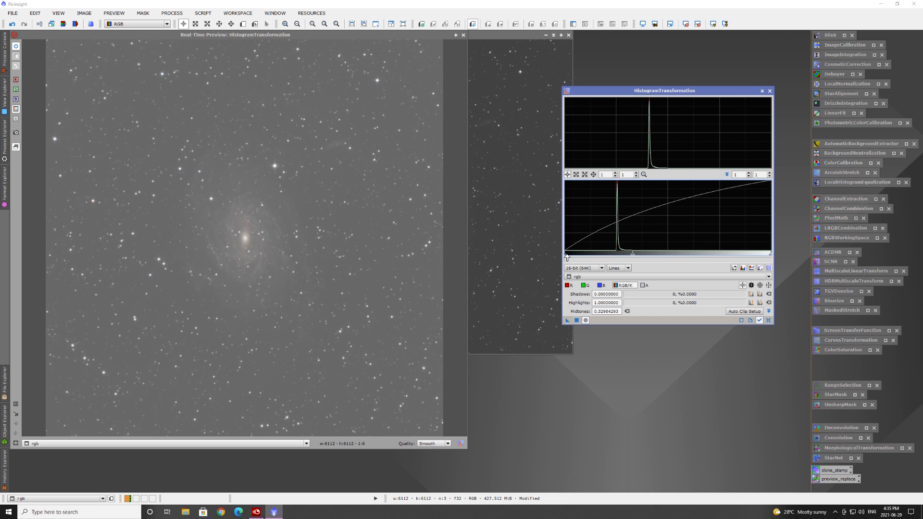
drag(565, 256, 609, 257)
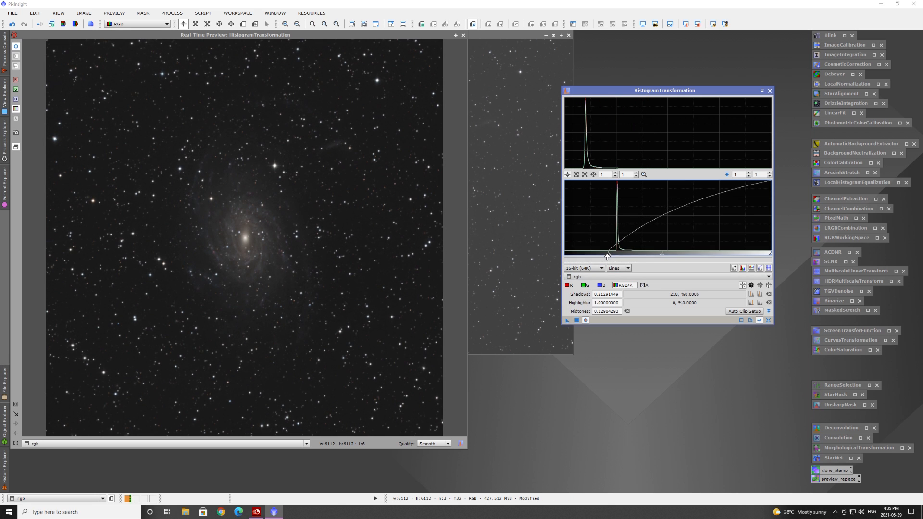
drag(608, 256, 612, 256)
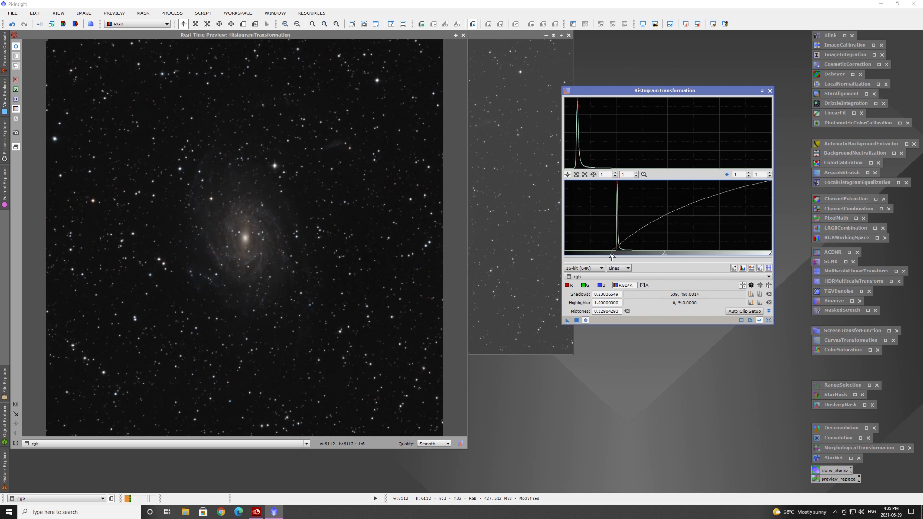
drag(612, 257, 611, 258)
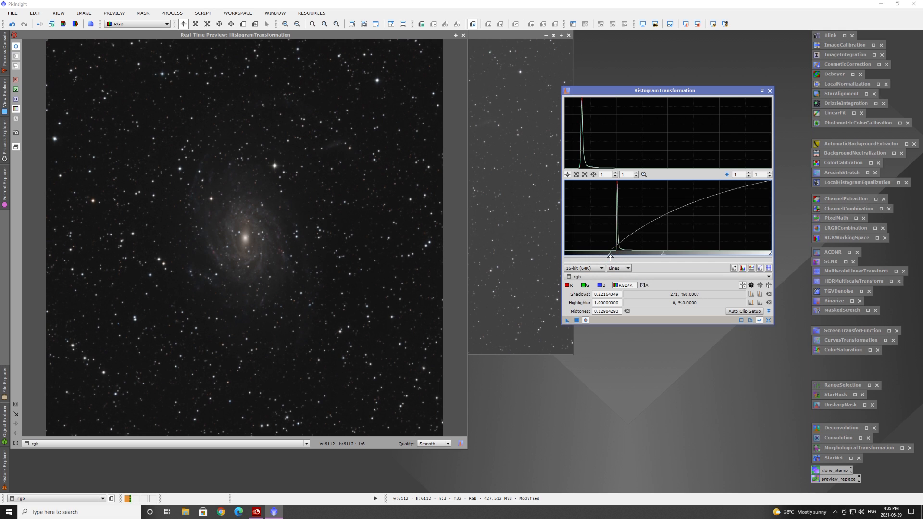
drag(611, 258, 612, 257)
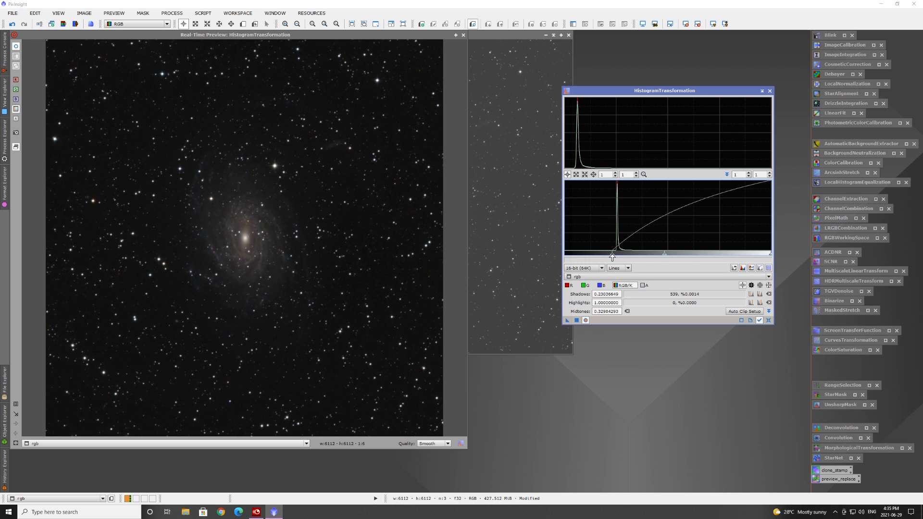
drag(611, 257, 606, 259)
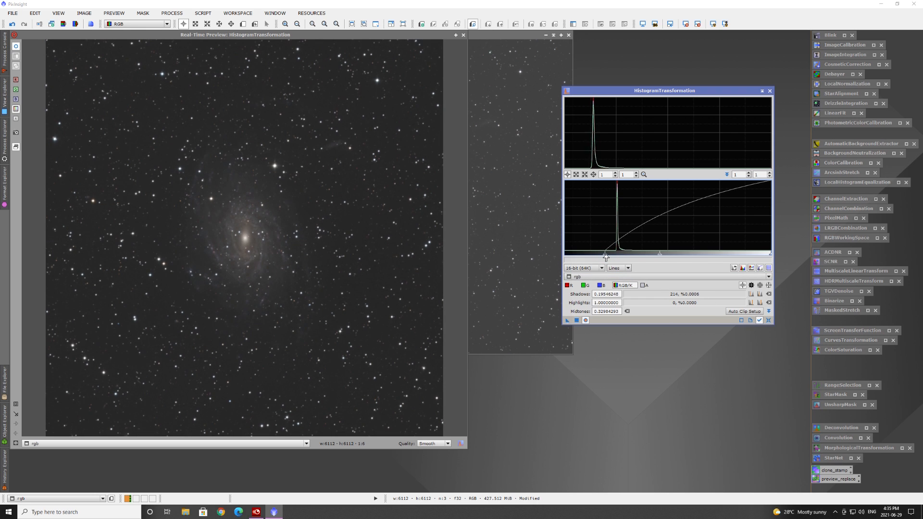
drag(606, 257, 604, 258)
Lower midtones to about 0.174, apply the second stretch to rgb, and reset and put away HistogramTransformation
drag(660, 257, 632, 259)
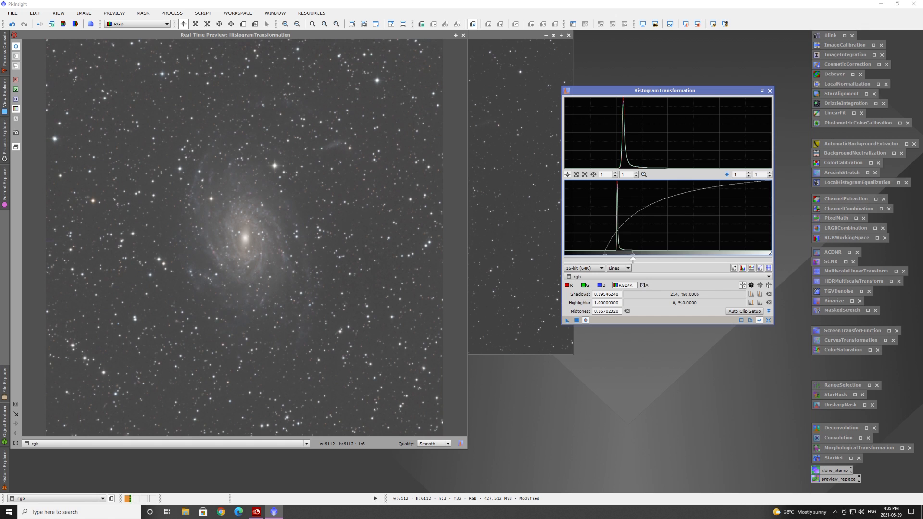
drag(633, 260, 633, 258)
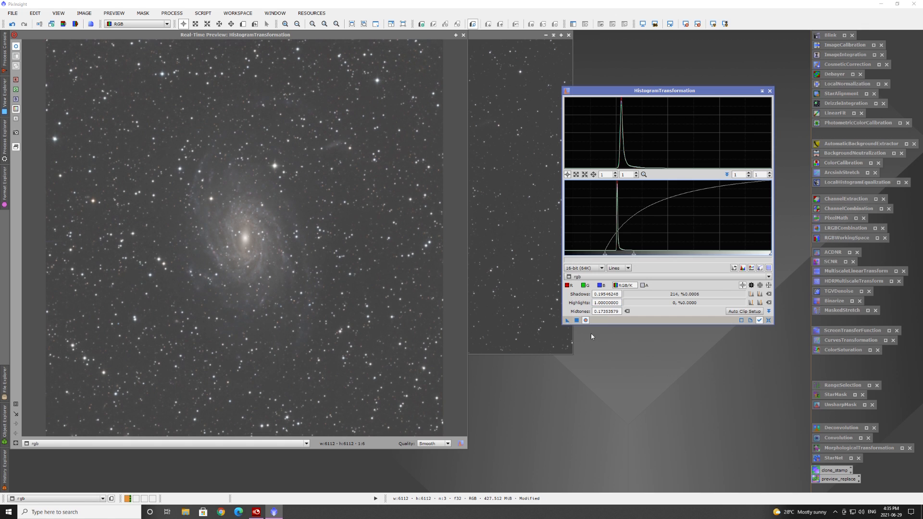
click(577, 321)
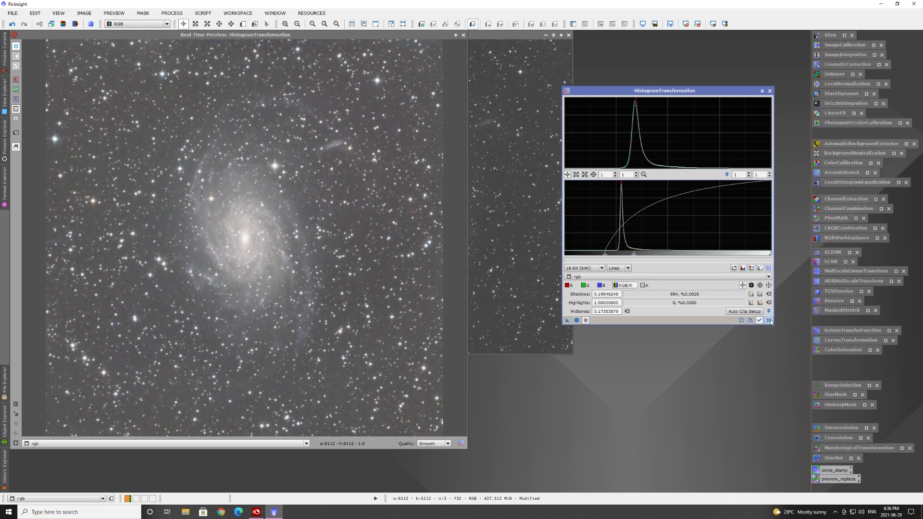
click(750, 321)
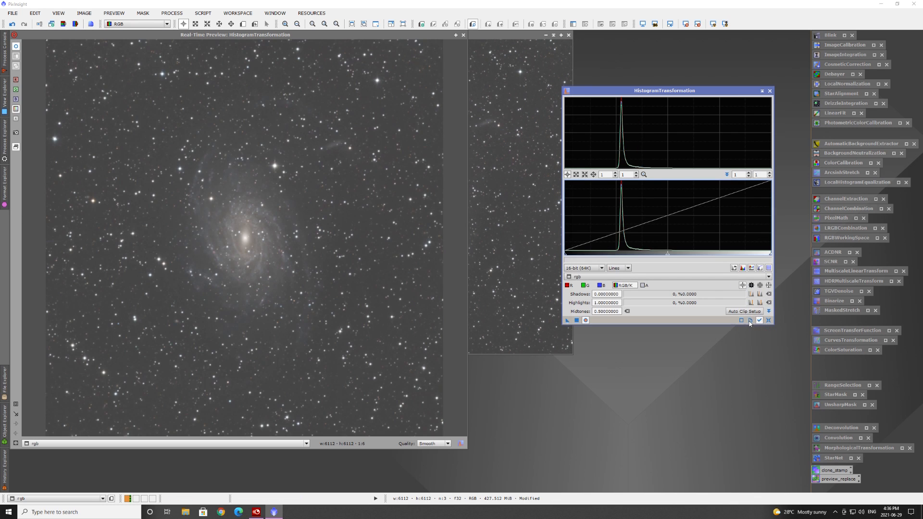
click(761, 91)
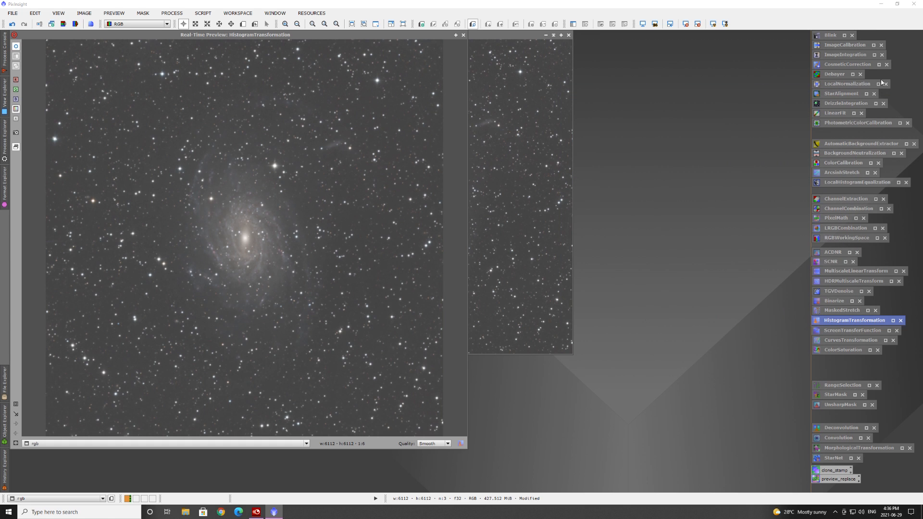
Open ArcsinhStretch with a real-time preview of the rgb image
double_click(839, 175)
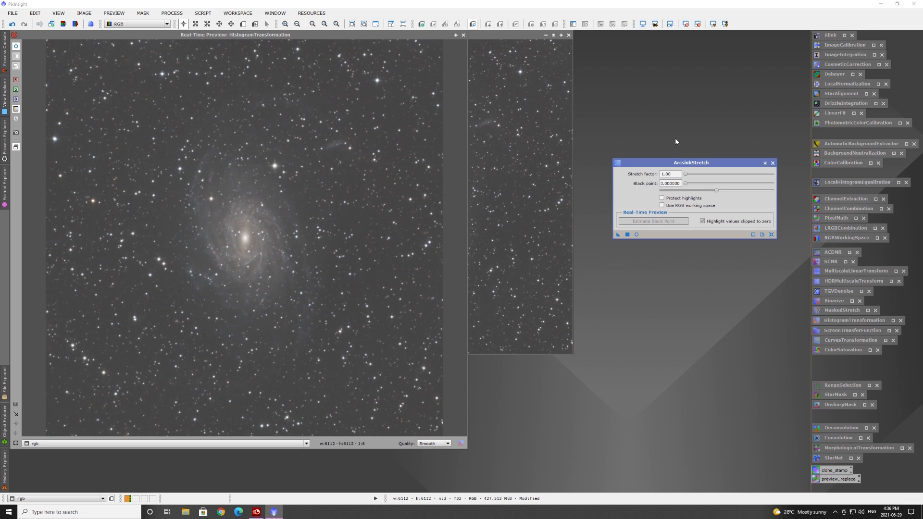
click(636, 235)
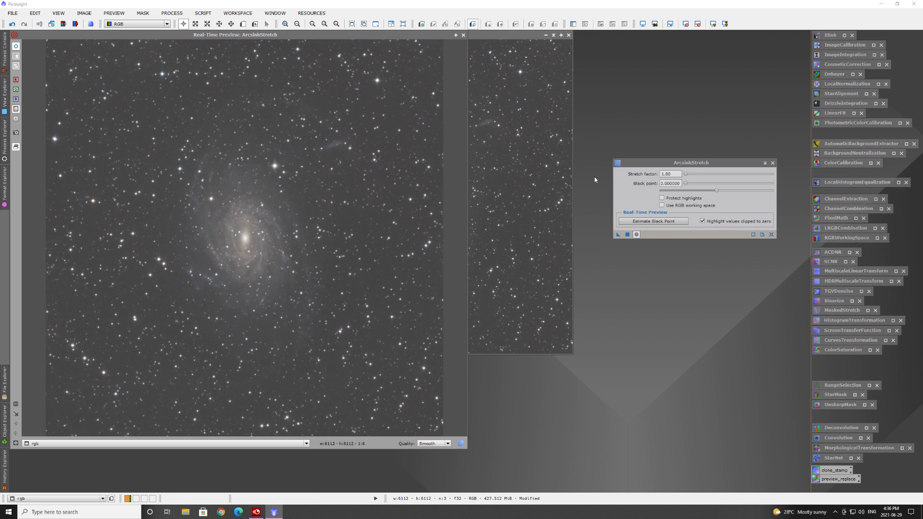
Try a black point of 0.2 and an estimated black point in ArcsinhStretch, resetting the settings after each
click(685, 185)
drag(686, 186, 792, 194)
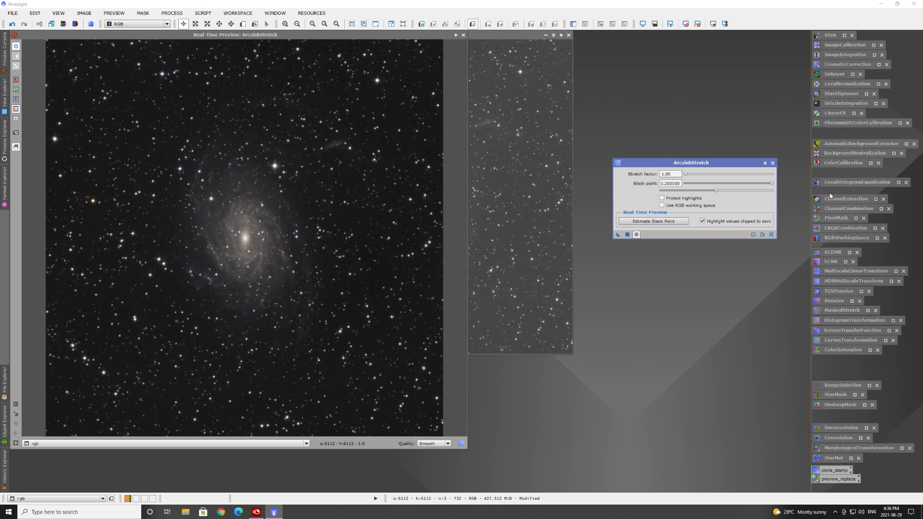
click(770, 234)
click(671, 221)
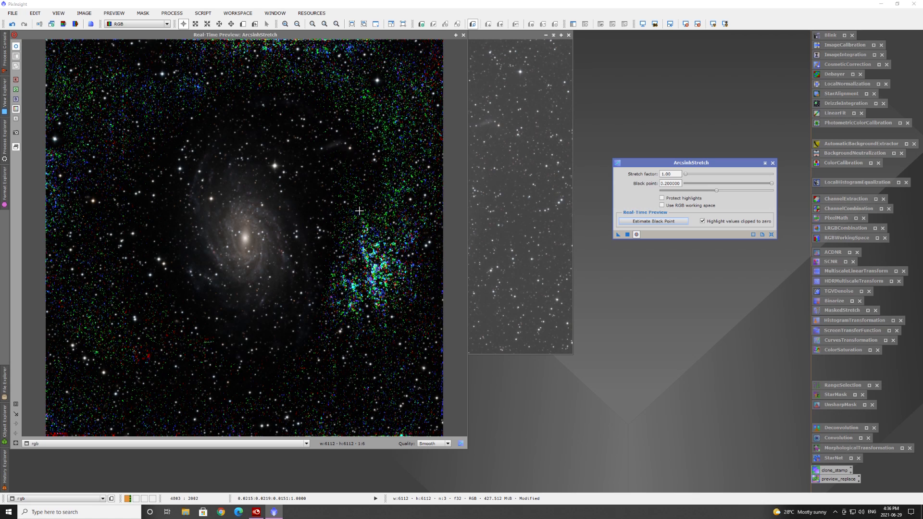
click(771, 234)
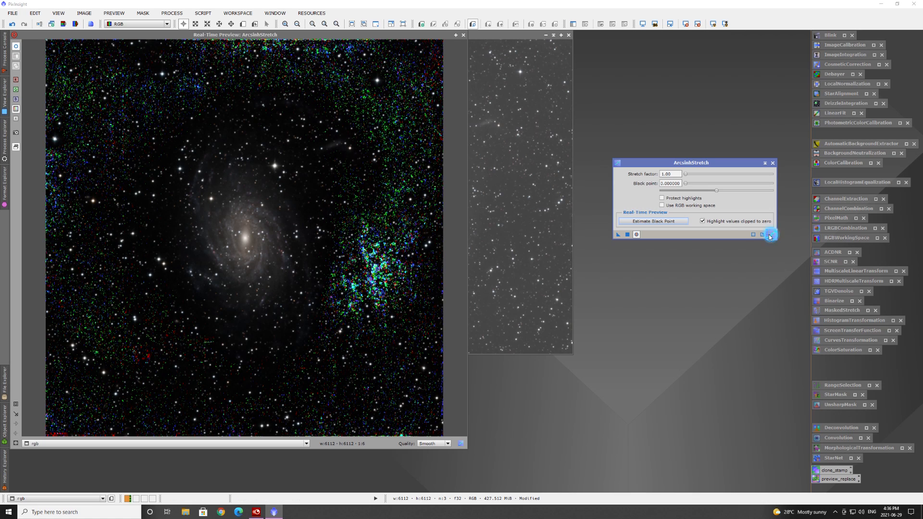
Apply ArcsinhStretch to rgb with stretch factor 1.40 and black point 0.06, reset it, and apply another pass with only black point 0.06
drag(686, 186, 711, 187)
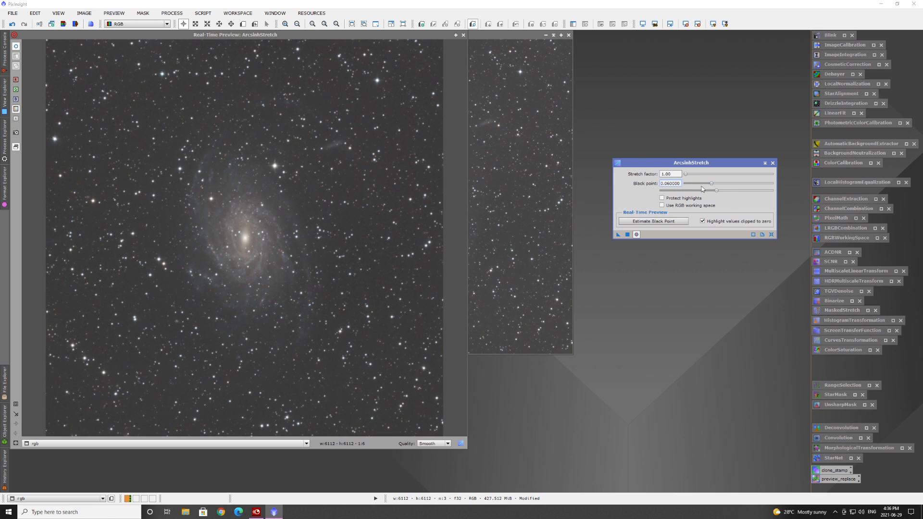
drag(686, 176, 688, 176)
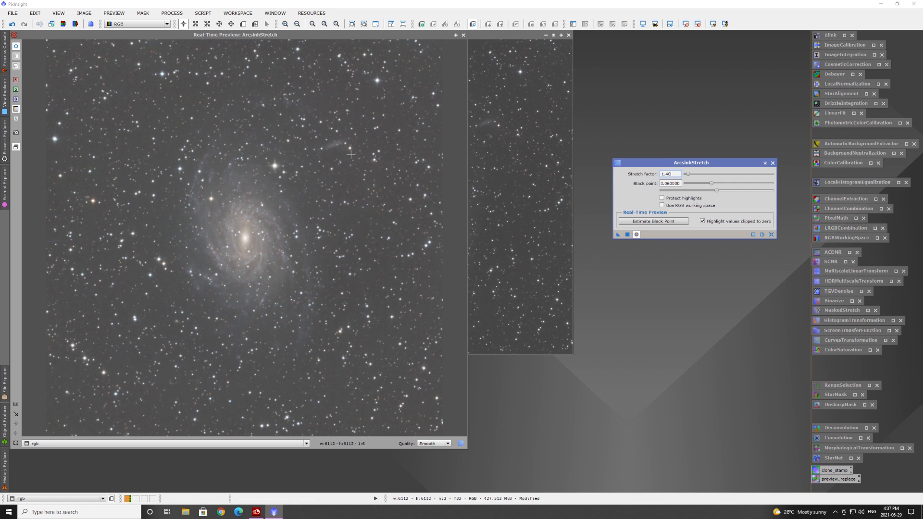
click(627, 234)
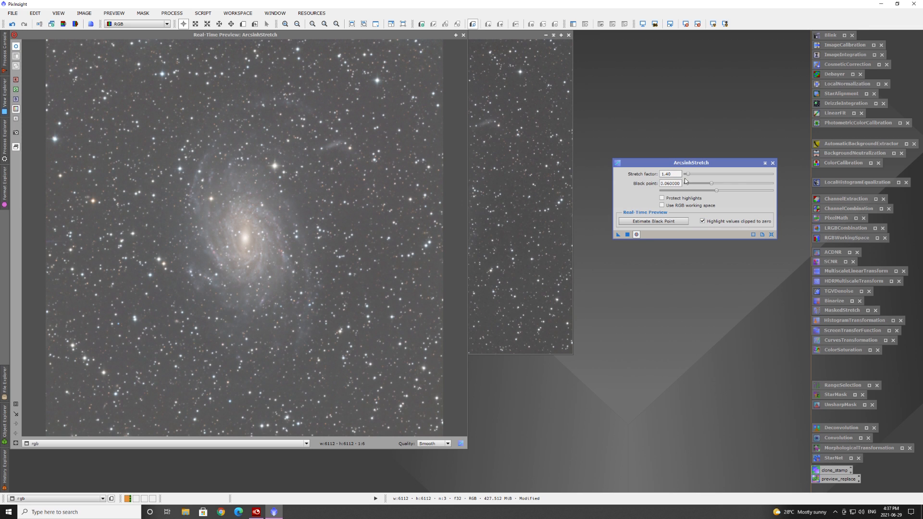
click(771, 235)
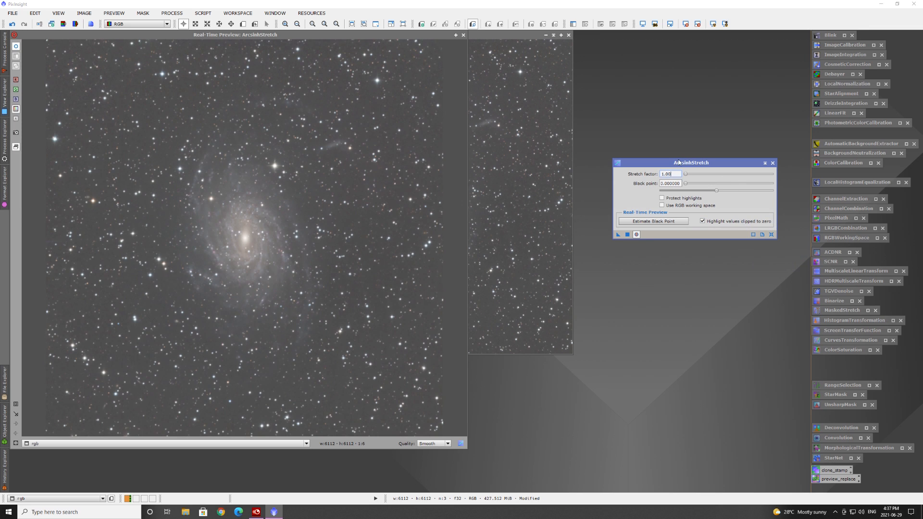
drag(686, 185, 712, 194)
click(627, 235)
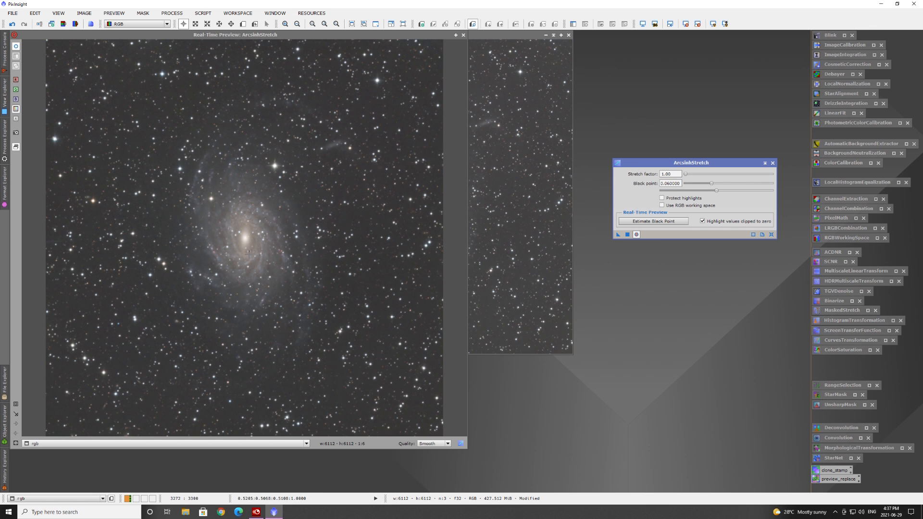
Apply one more ArcsinhStretch to rgb with stretch factor 1.40 and black point 0.04, and put away the tool and its preview
click(643, 222)
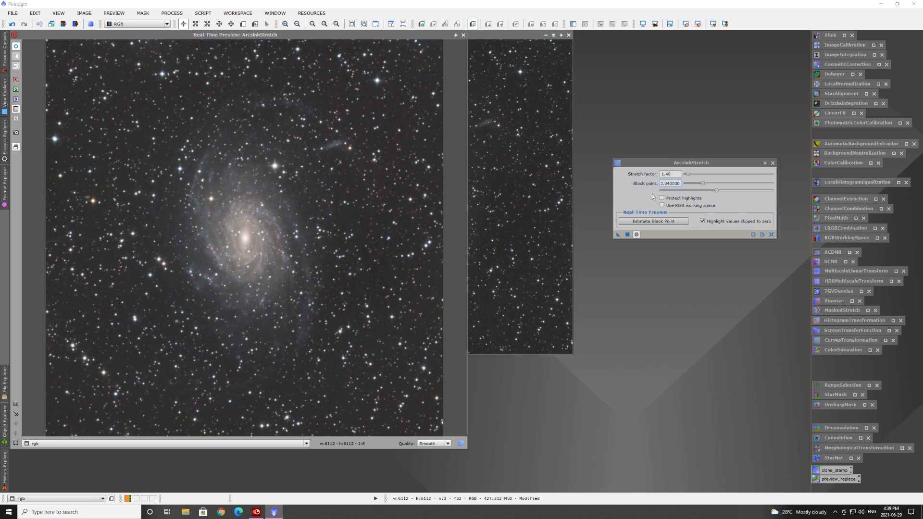
click(627, 234)
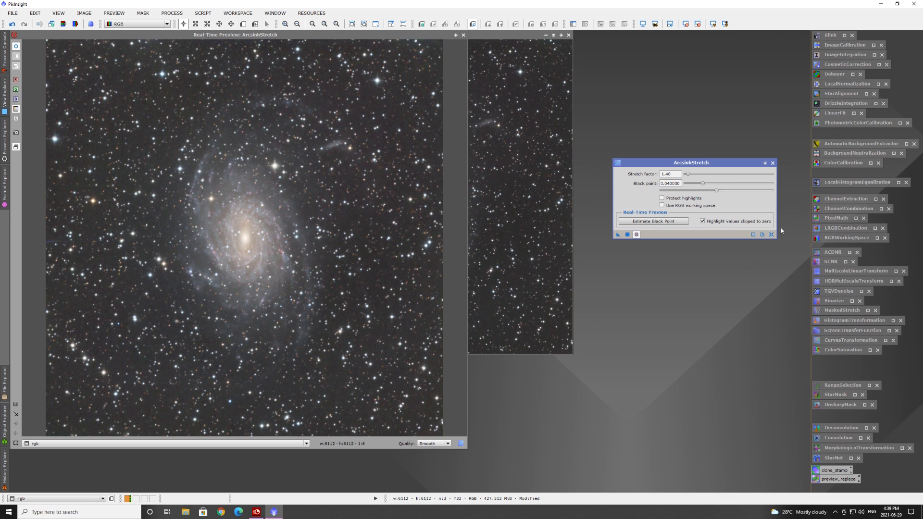
click(765, 163)
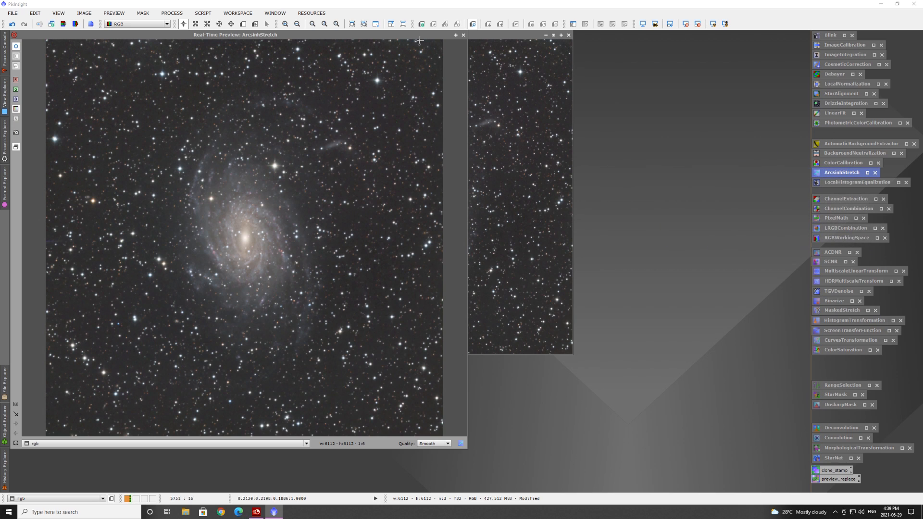
click(464, 35)
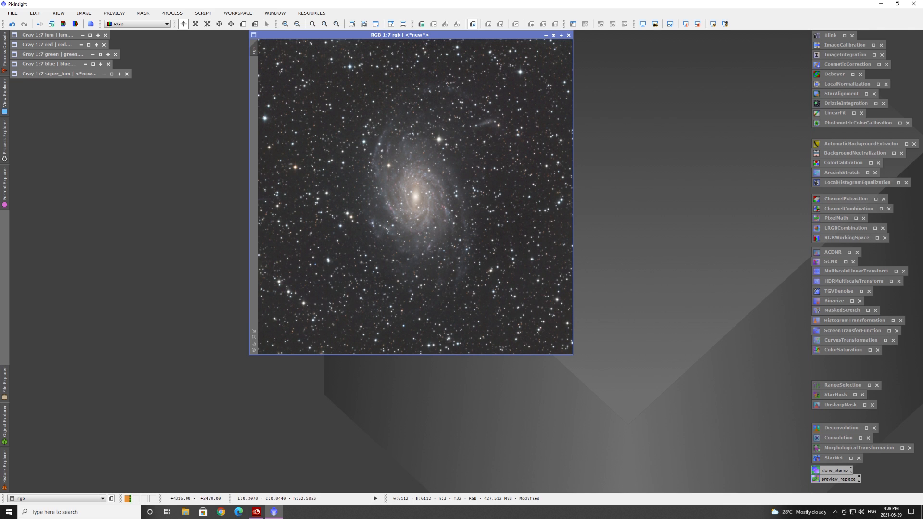
Apply RGBWorkingSpace with red, green and blue luminance coefficients of 1.0 to rgb and extract its luminance as a separate image
double_click(834, 239)
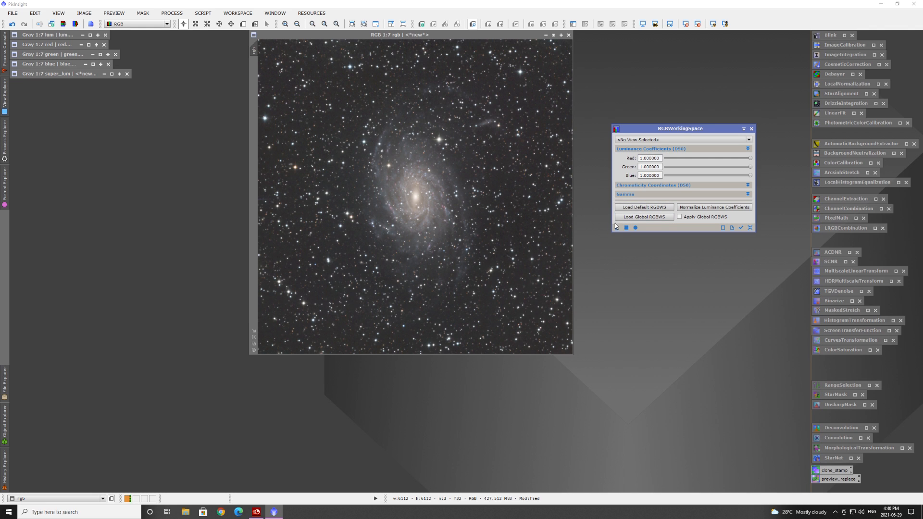
drag(617, 230, 452, 226)
click(743, 129)
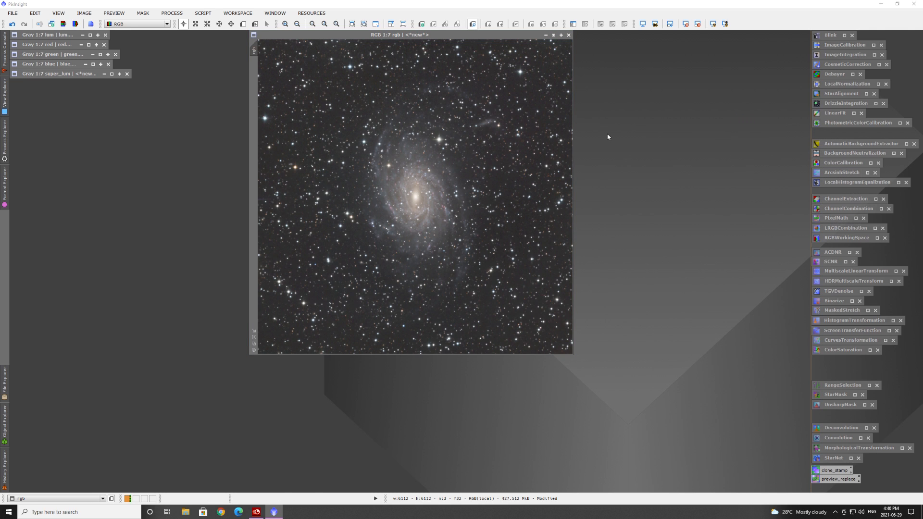
click(63, 25)
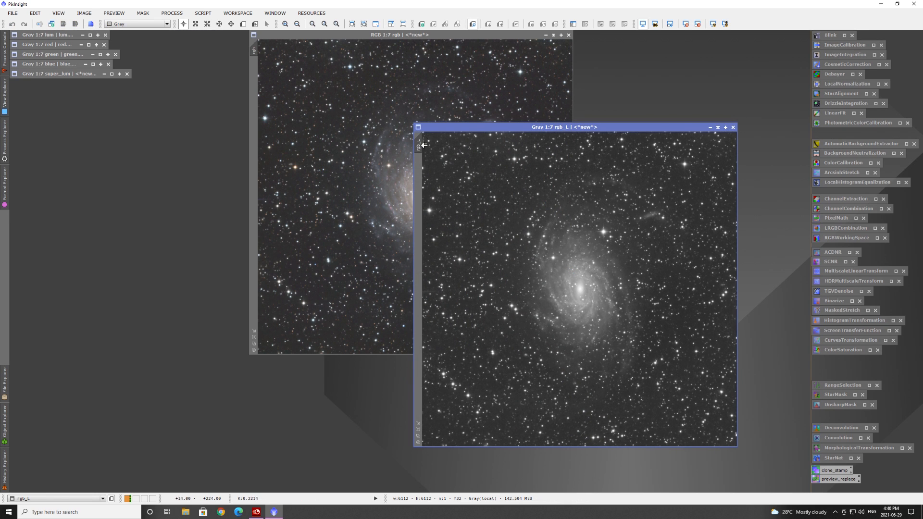
drag(550, 128, 396, 51)
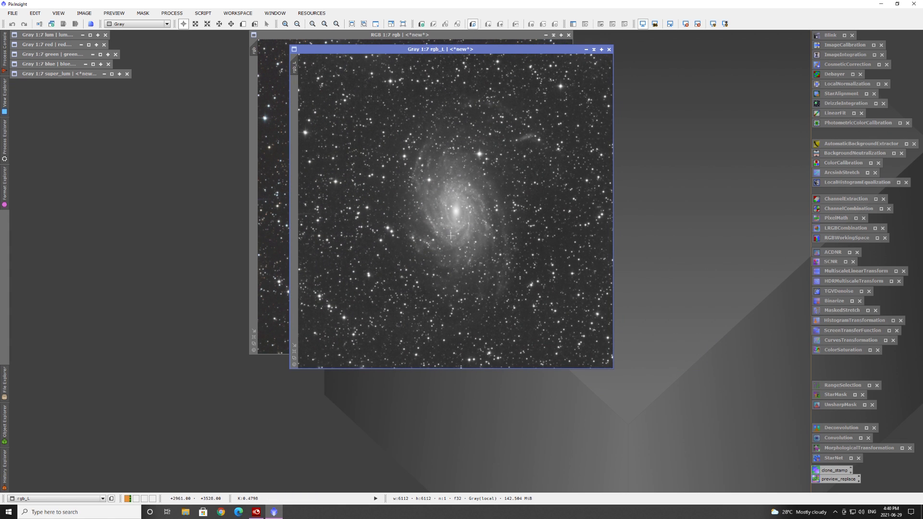
Apply a contrast S-curve to the luminance image with CurvesTransformation, with the lower point at input 0.27649, output 0.21189, and close the preview
double_click(843, 343)
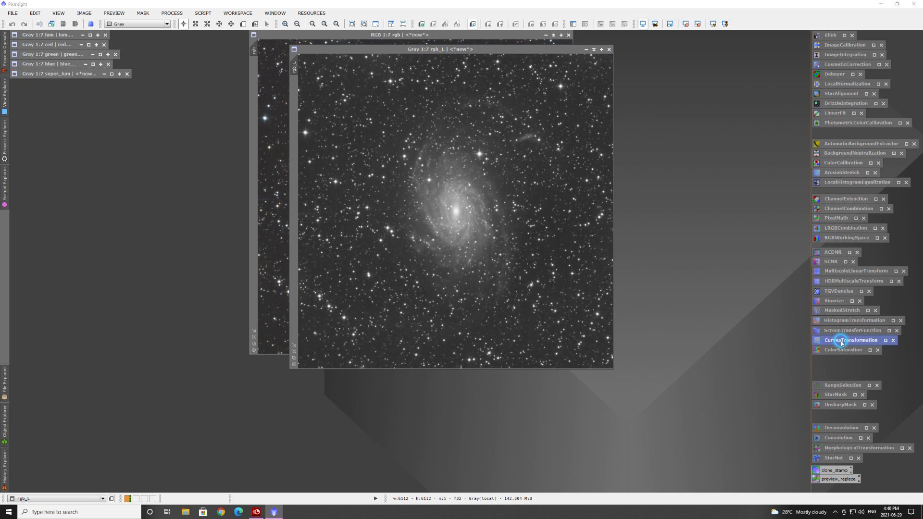
click(611, 335)
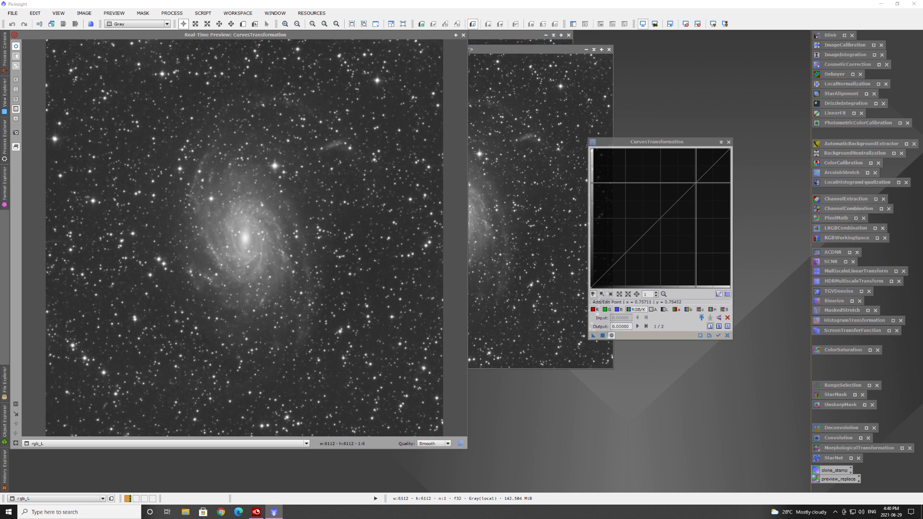
click(693, 179)
drag(694, 179, 689, 178)
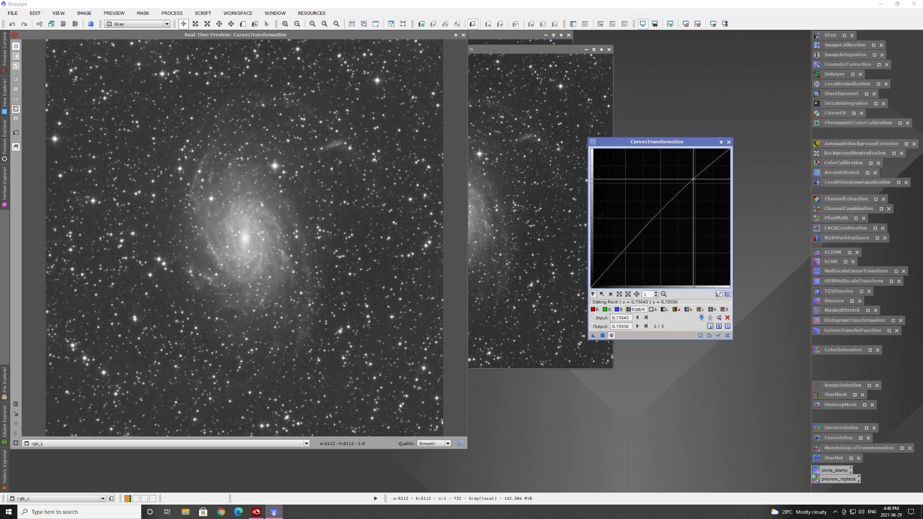
drag(621, 250, 629, 258)
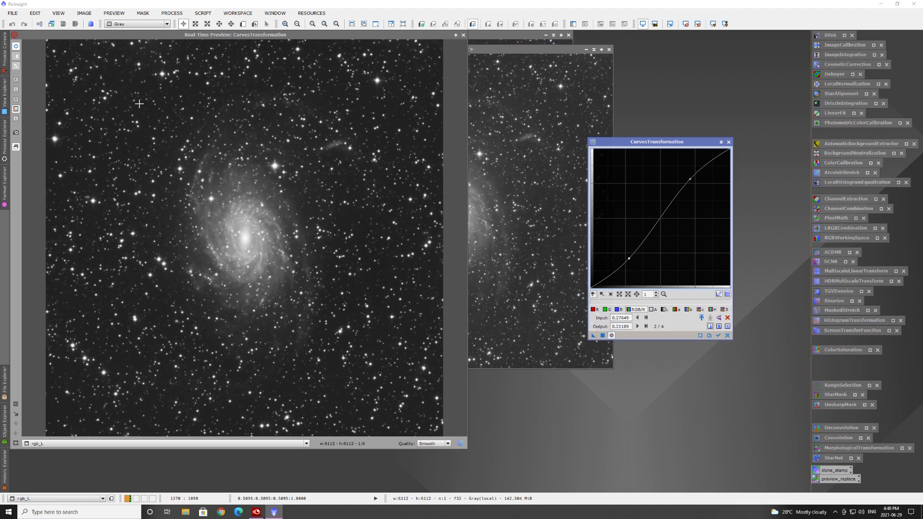
click(602, 335)
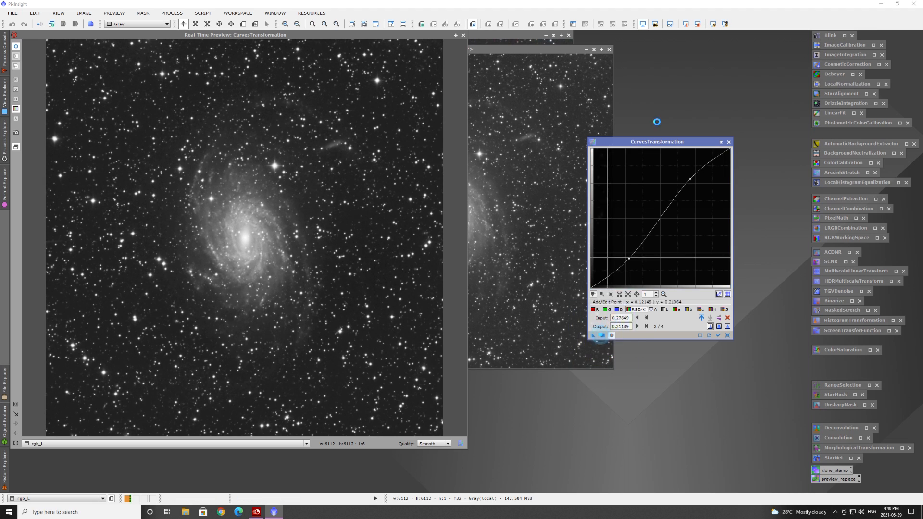
click(721, 142)
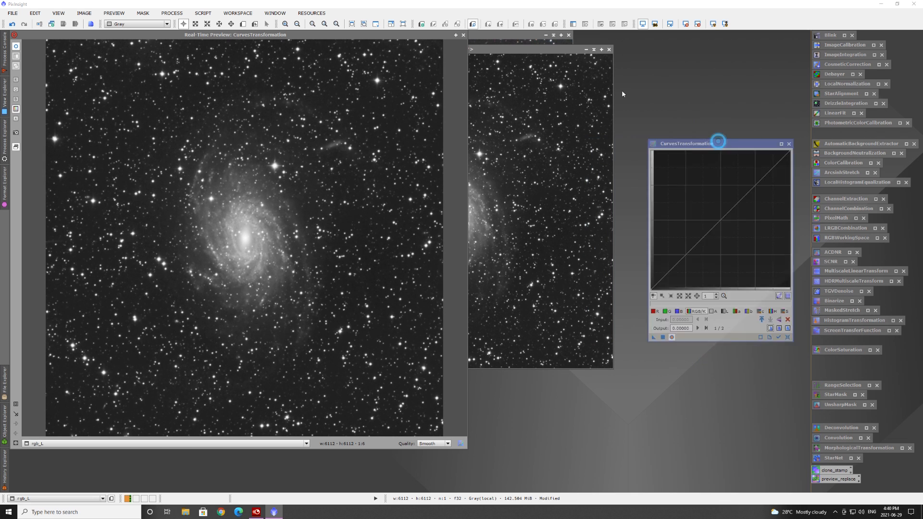
click(463, 34)
Apply the luminance image rgb_L as a mask to rgb and put the rgb_L window away
drag(433, 49, 511, 50)
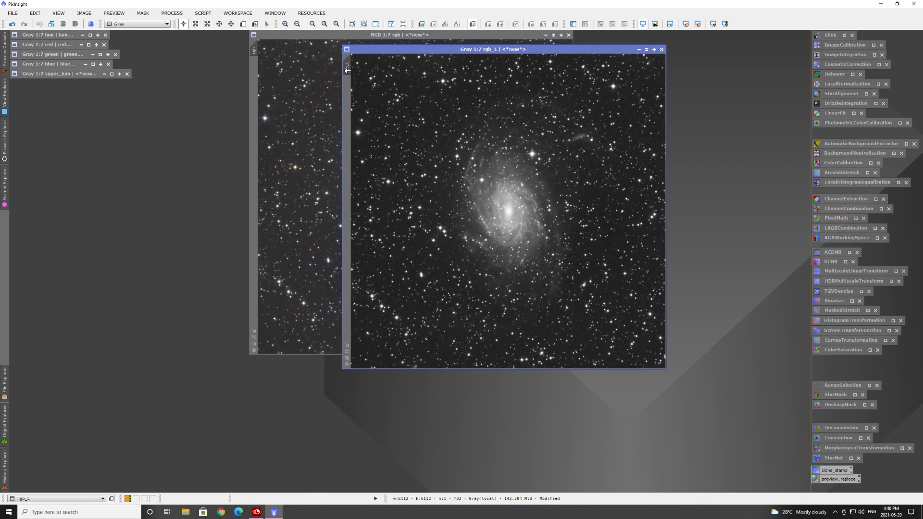
drag(346, 70, 254, 78)
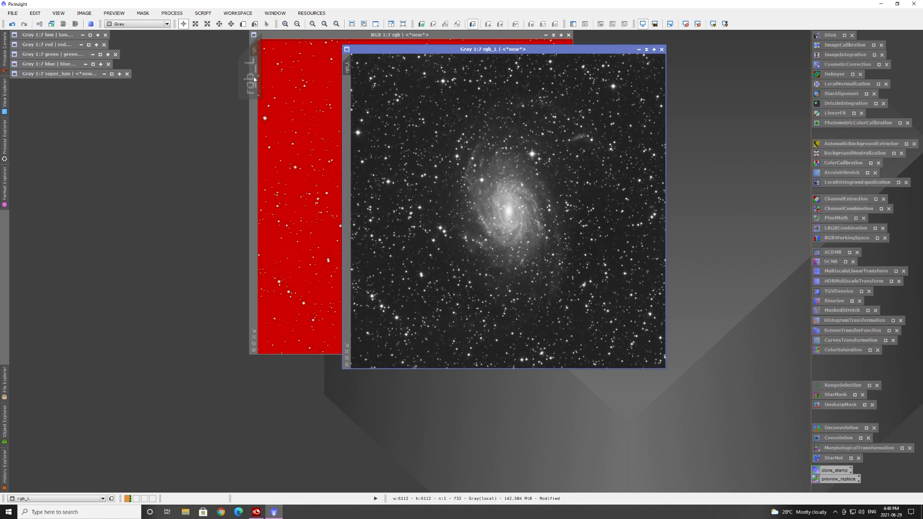
click(646, 49)
drag(483, 209, 684, 40)
click(415, 35)
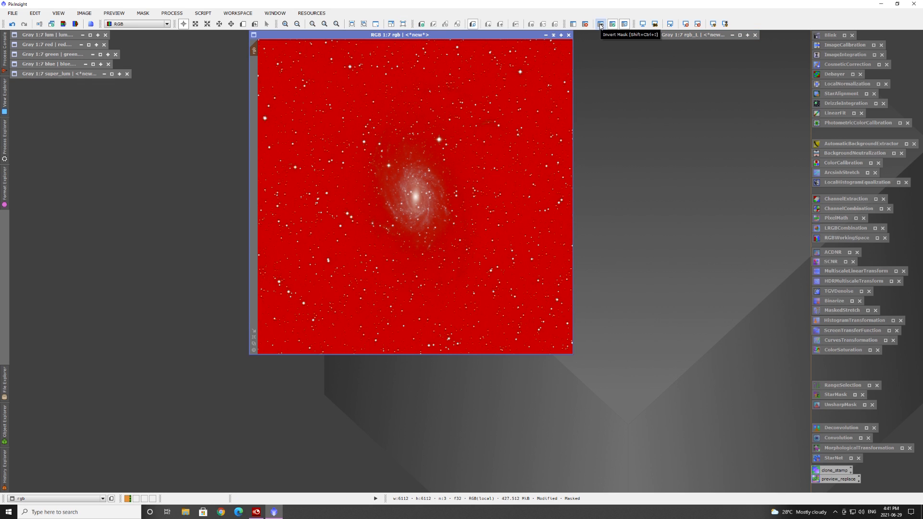
Invert the mask on rgb and hide its red overlay
click(600, 24)
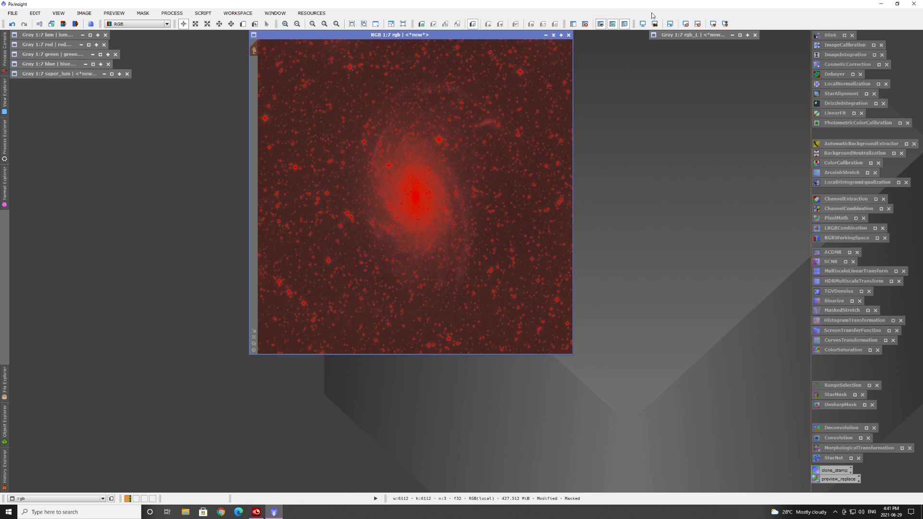
click(623, 27)
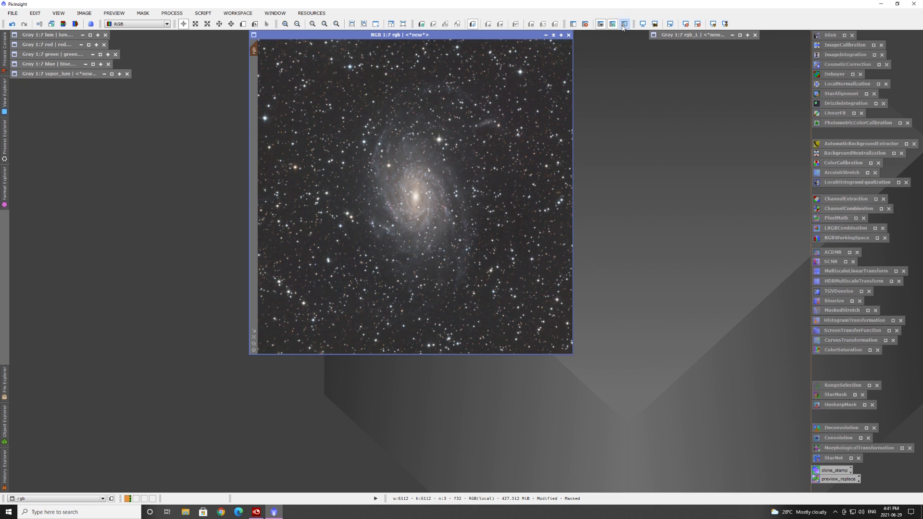
click(623, 25)
click(624, 25)
Set TGVDenoise to CIE L*a*b* mode with 300 iterations and automatic convergence for lightness
double_click(834, 293)
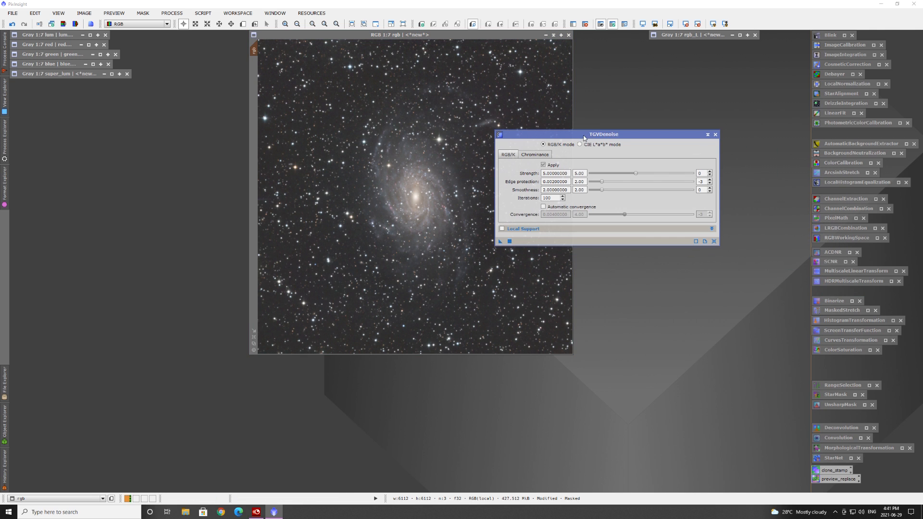
click(580, 145)
drag(607, 136, 677, 110)
click(621, 174)
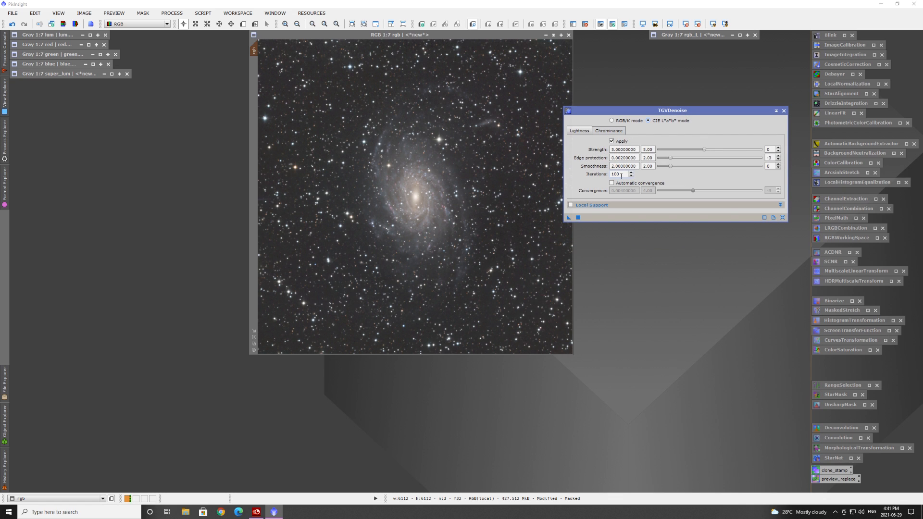
drag(609, 175, 607, 177)
click(611, 183)
Set the TGVDenoise chrominance to 300 iterations with automatic convergence, apply the denoising to rgb, and put the tool away
click(609, 131)
drag(621, 174, 586, 178)
text(300)
click(612, 183)
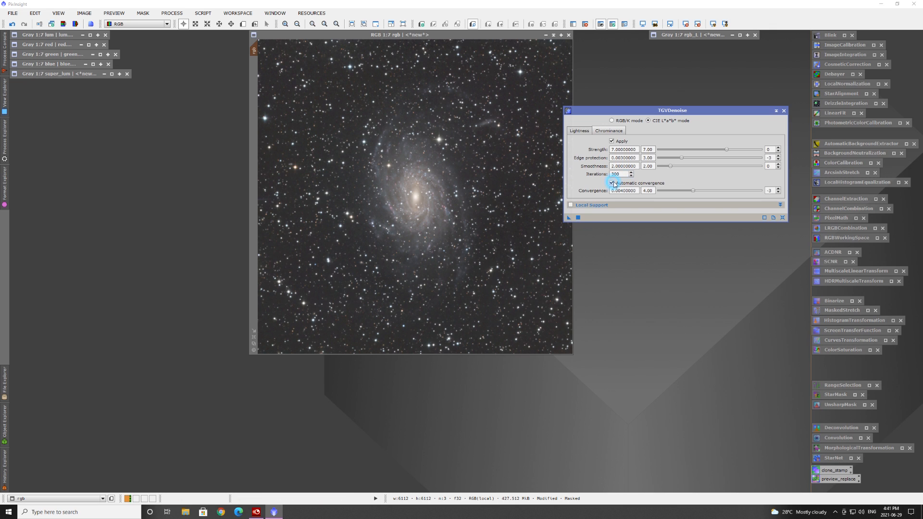
click(609, 129)
drag(569, 218, 462, 236)
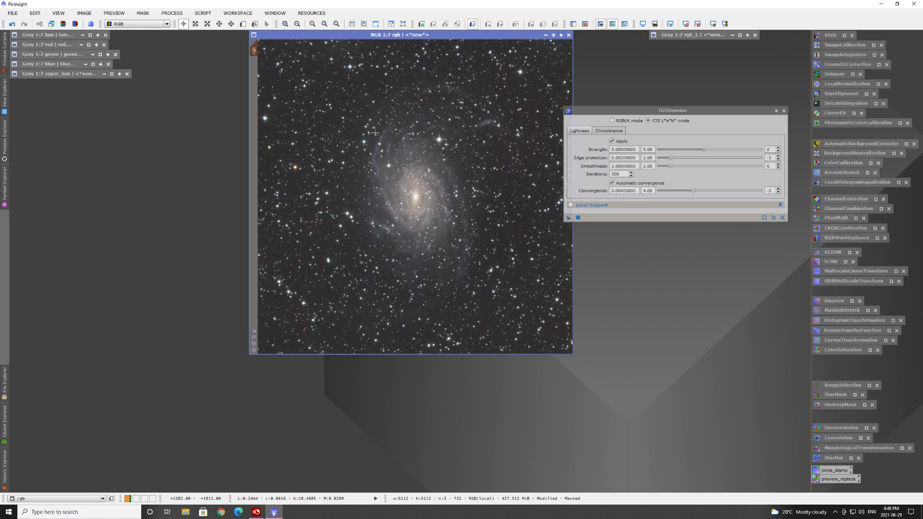
click(776, 112)
Examine the galaxy core and background of rgb up close, undoing the denoising to compare before and after
click(359, 37)
scroll(500, 178, up, 3)
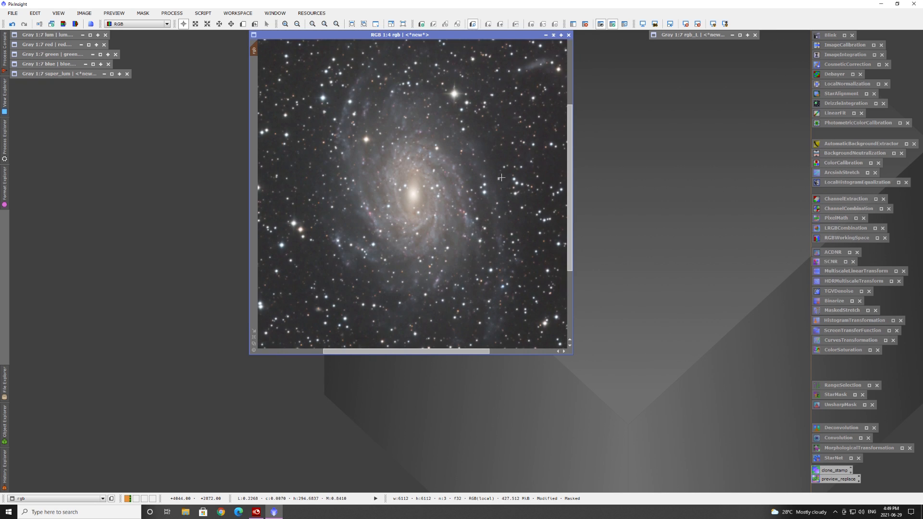
scroll(501, 178, up, 4)
scroll(501, 178, down, 2)
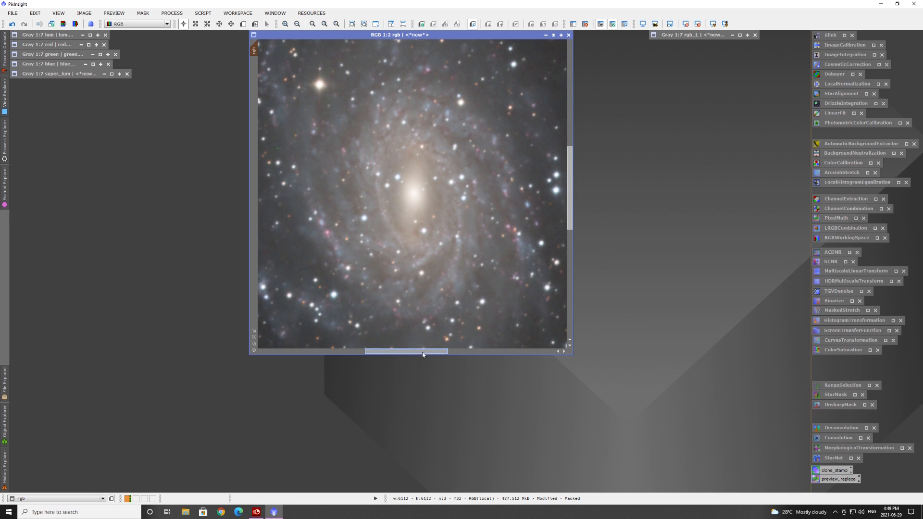
drag(422, 354, 506, 351)
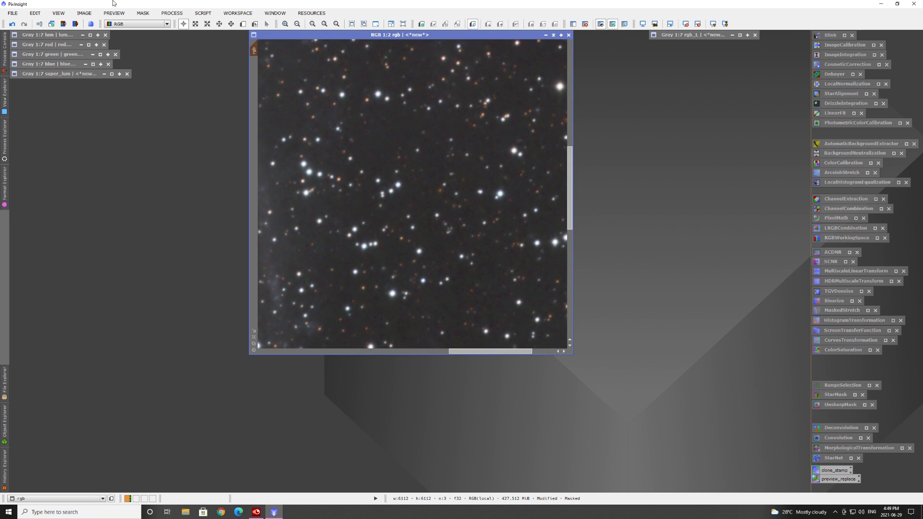
click(12, 24)
scroll(401, 156, up, 3)
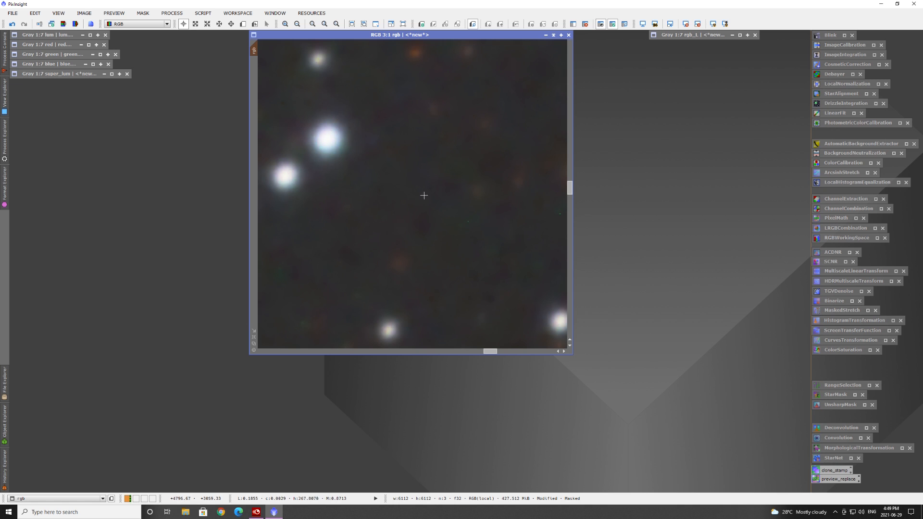
scroll(451, 203, down, 8)
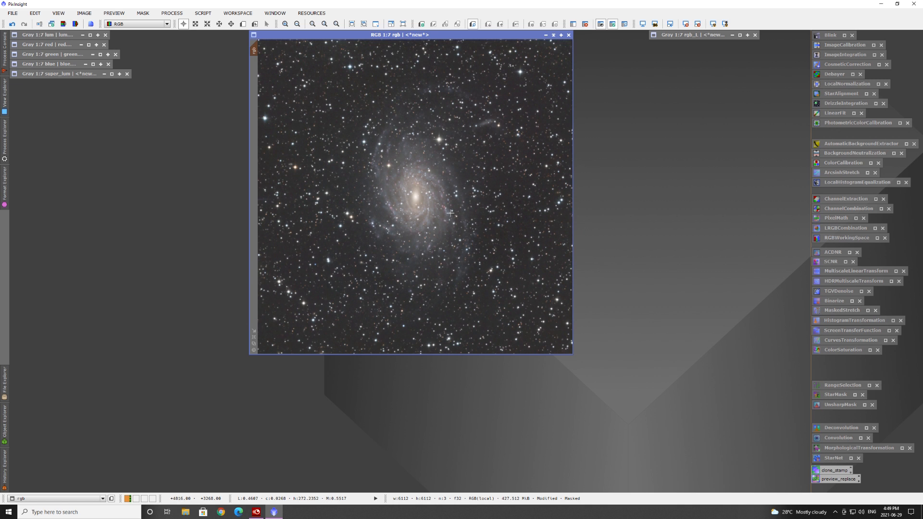
Remove the mask from rgb and apply SCNR to remove green with Average Neutral protection and amount 1.00
click(585, 24)
double_click(830, 261)
drag(697, 205, 686, 151)
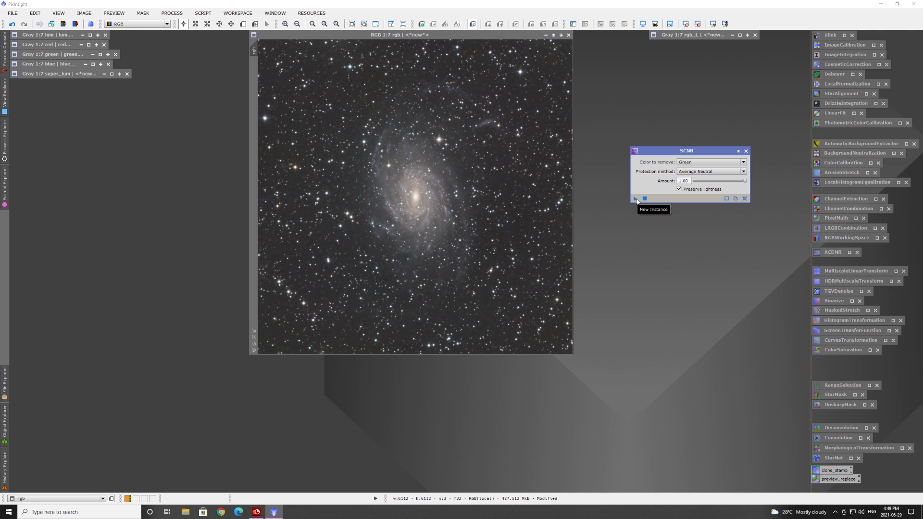
drag(637, 201, 484, 211)
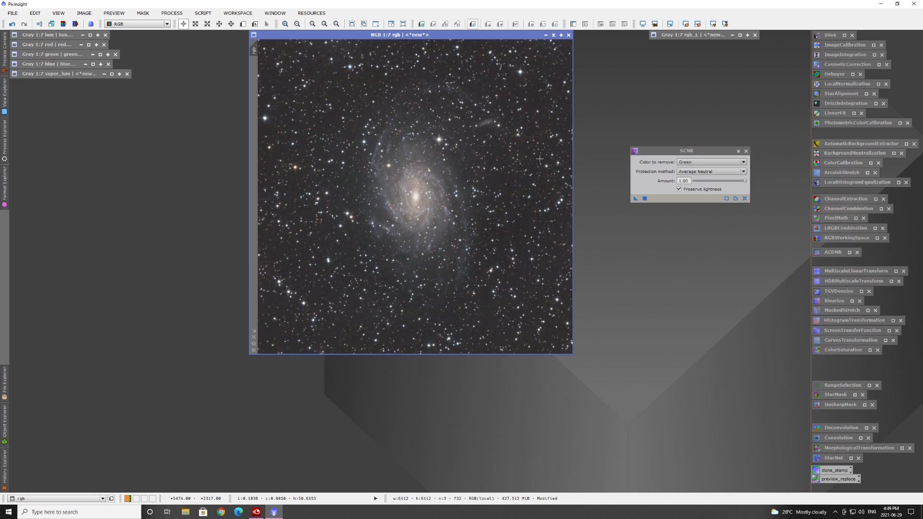
Put the SCNR tool away and park the collapsed rgb image with the individual channel images
click(738, 152)
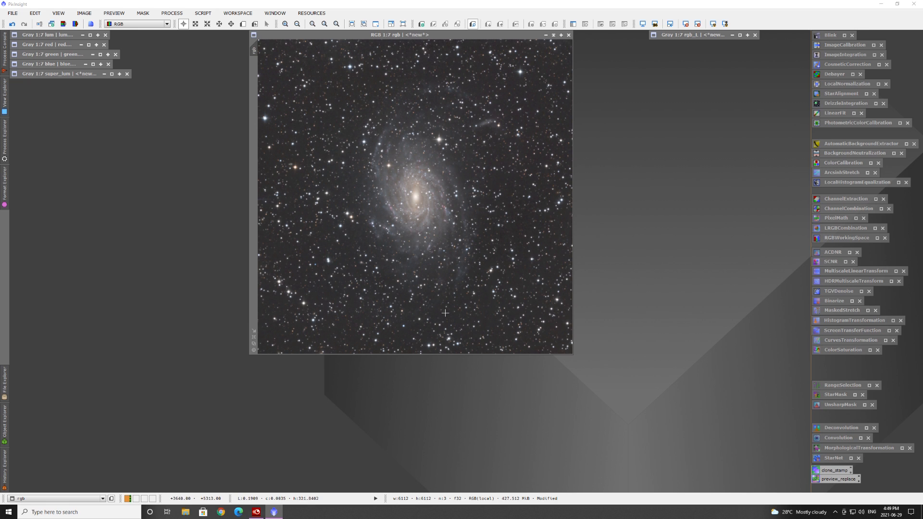
click(553, 35)
drag(391, 193, 41, 85)
Restore super_lum, duplicate it, and remove the screen stretch from the duplicate
double_click(41, 75)
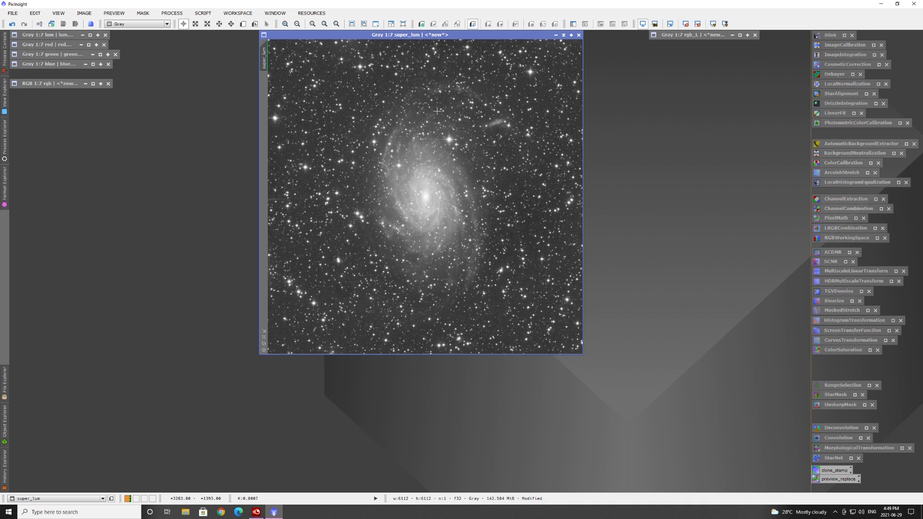
drag(264, 62, 225, 77)
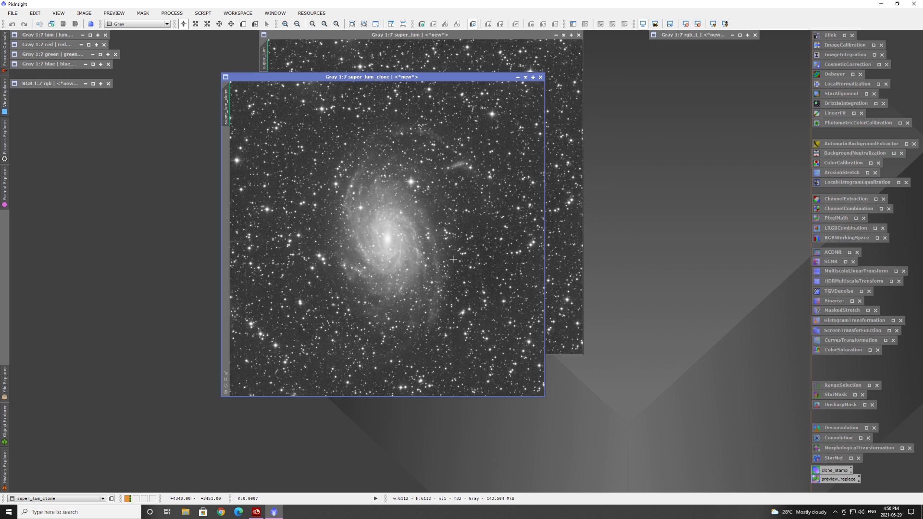
key(F12)
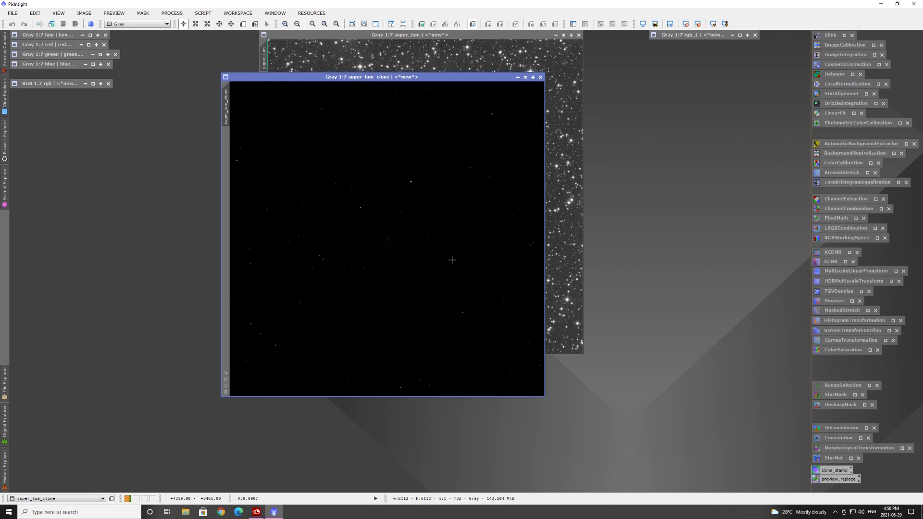
Stretch the super_lum duplicate with HistogramTransformation under real-time preview, using midtones of about 0.0087, and reset the tool
click(827, 321)
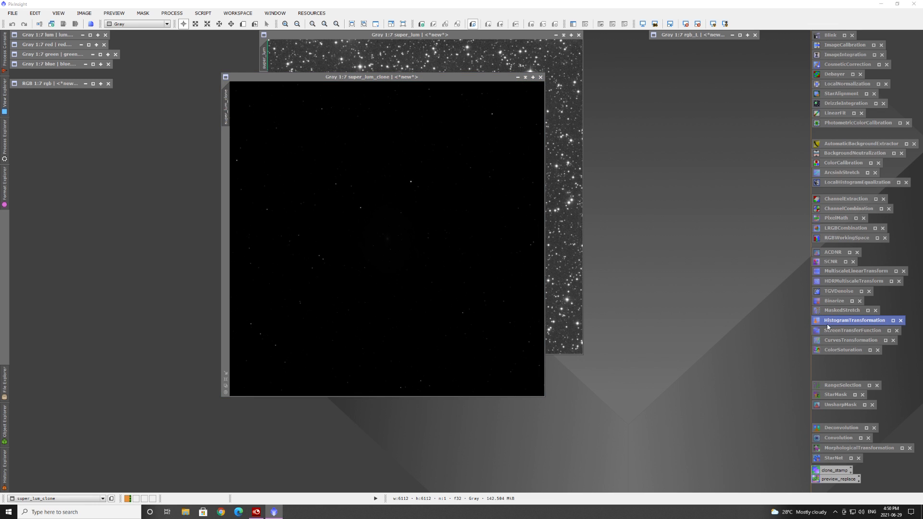
double_click(836, 321)
drag(668, 91, 646, 93)
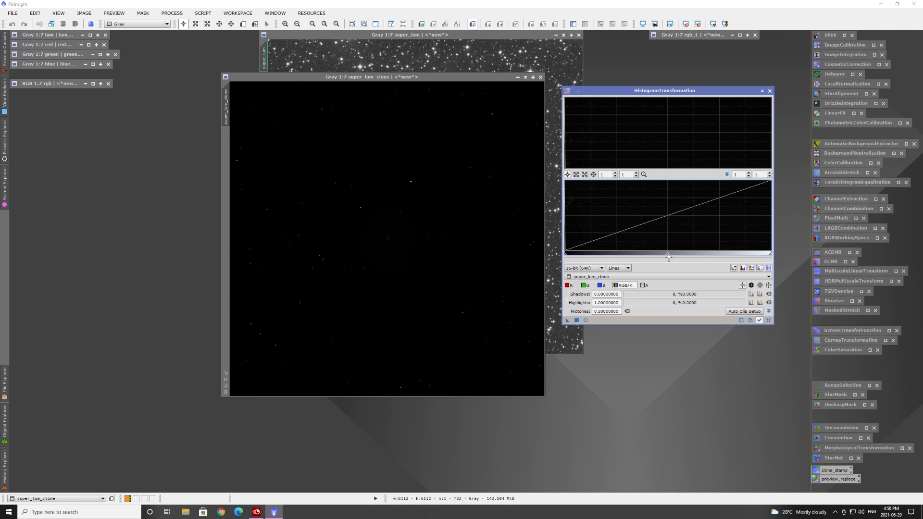
click(585, 320)
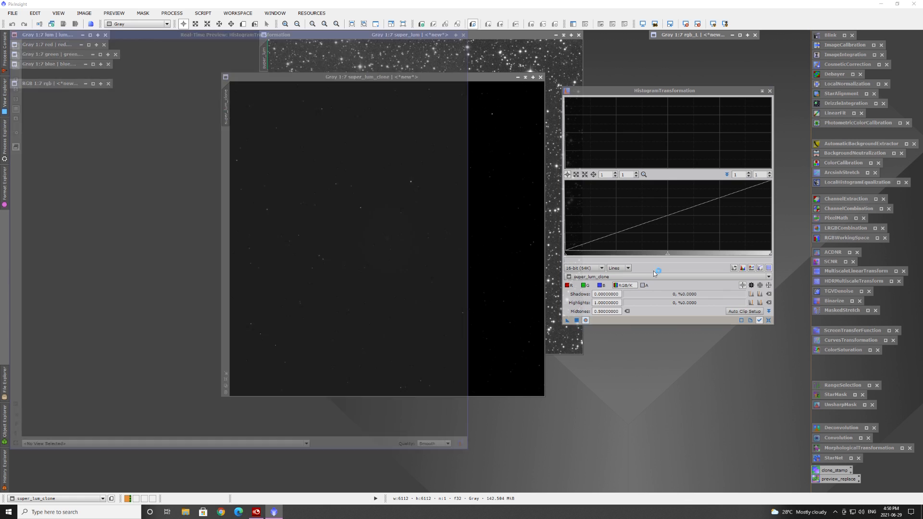
drag(668, 257, 566, 264)
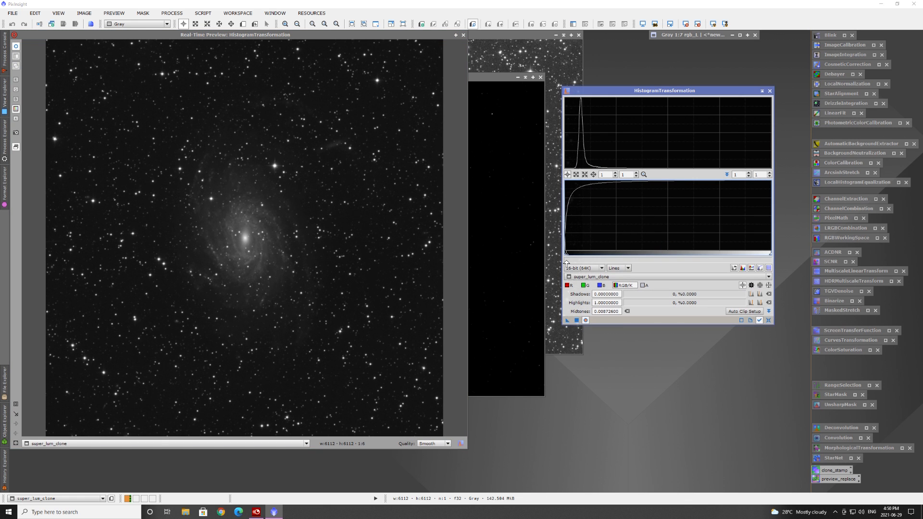
click(577, 320)
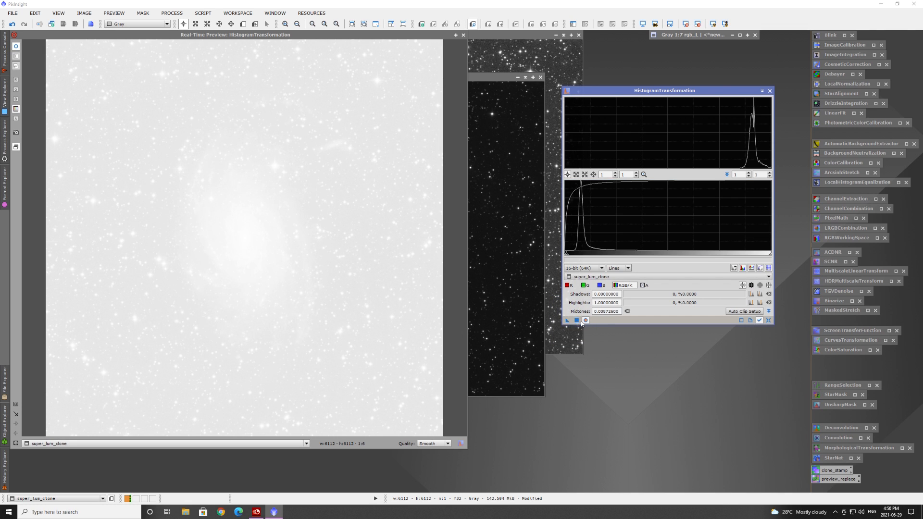
click(768, 320)
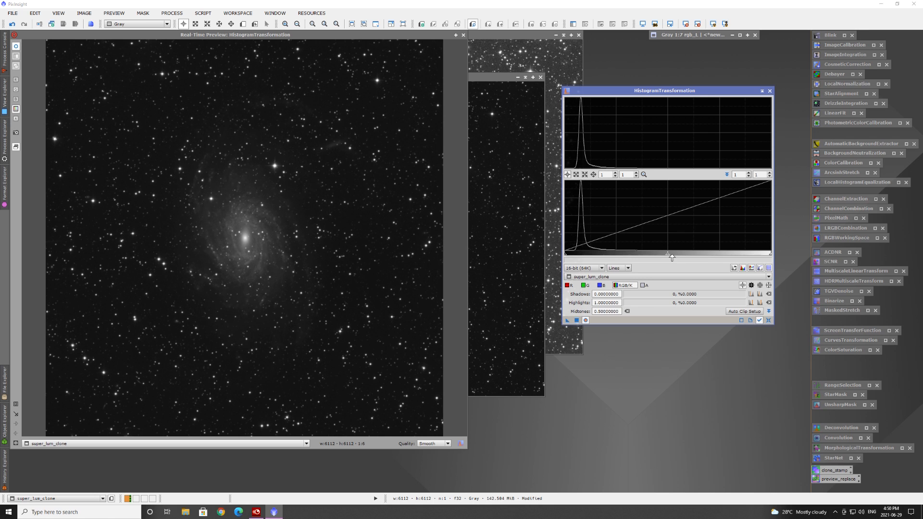
Apply a second histogram stretch to the duplicate with midtones of about 0.1745 and shadows of about 0.0366, and reset the tool
drag(668, 255, 600, 261)
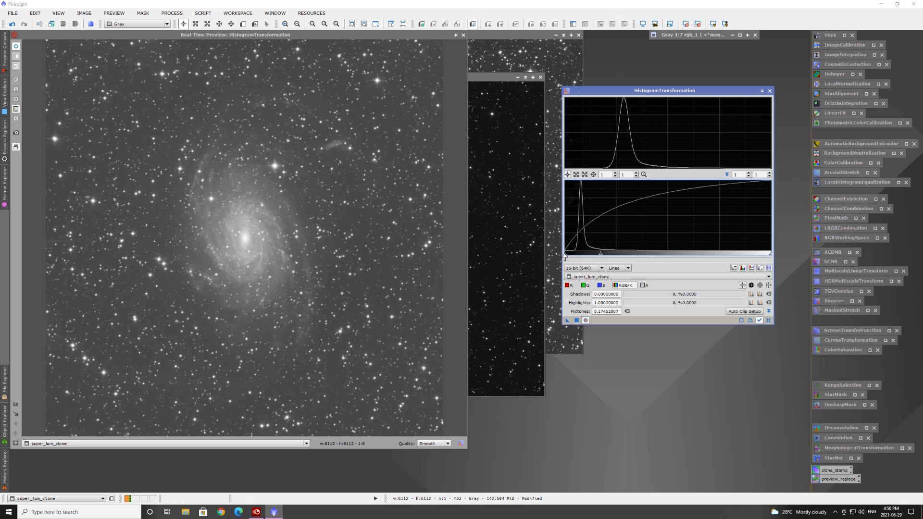
drag(564, 256, 572, 256)
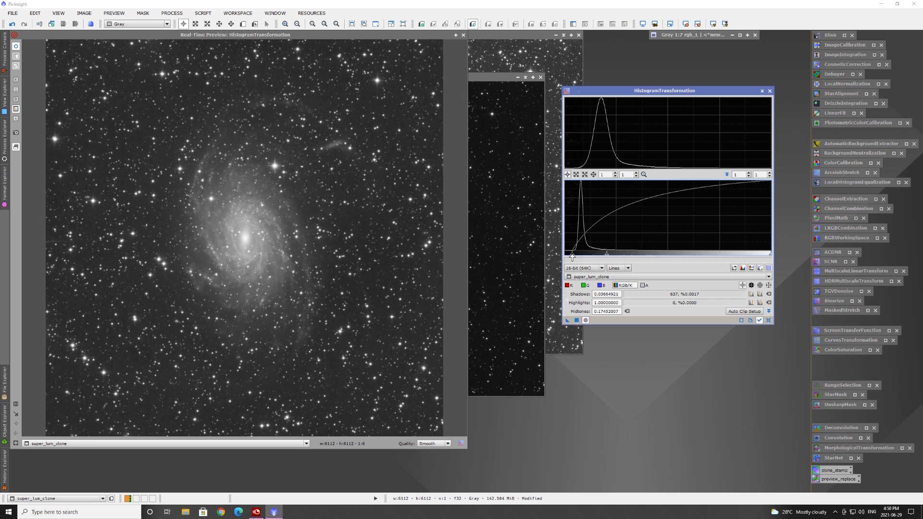
click(579, 320)
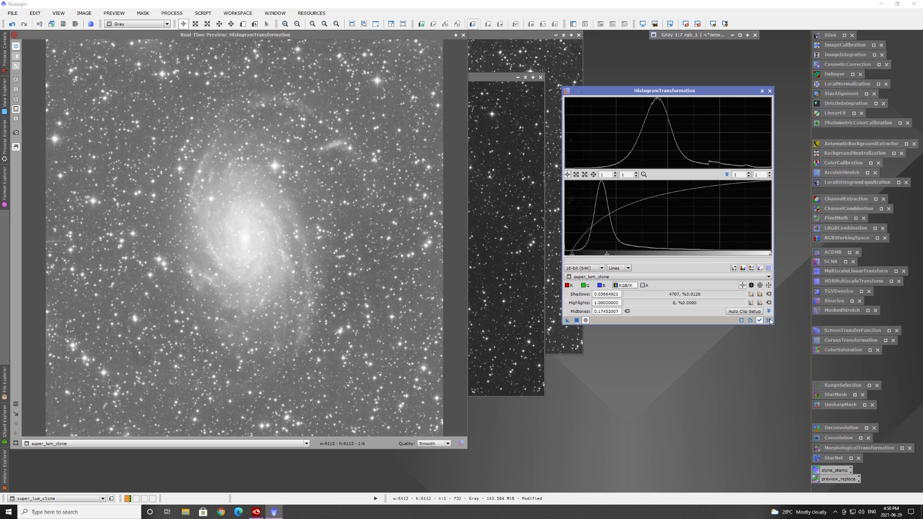
click(768, 320)
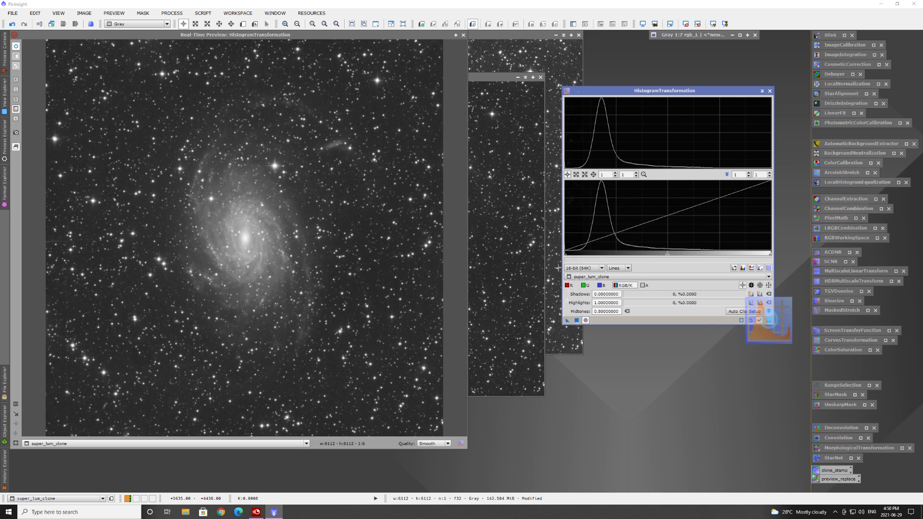
Apply a third histogram stretch with midtones of about 0.3473 and shadows of about 0.0995, and put away the tool and its preview
drag(668, 257, 635, 256)
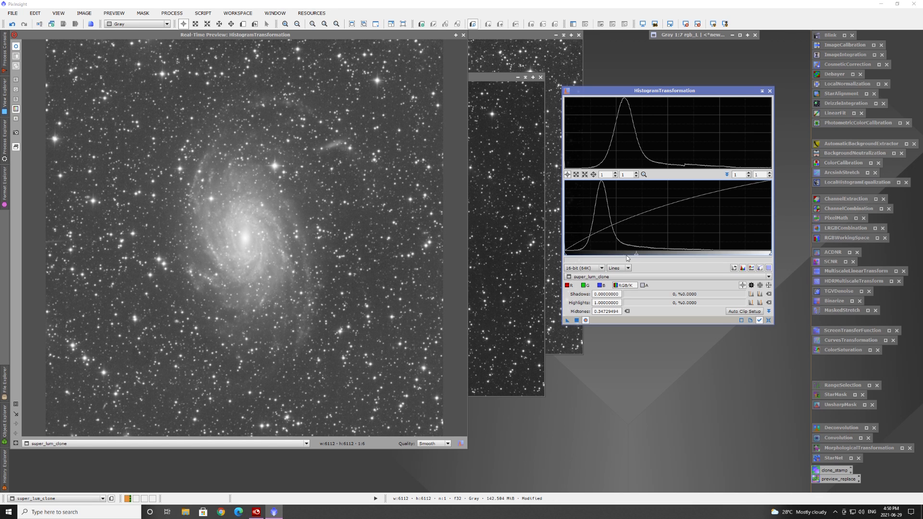
drag(566, 256, 587, 257)
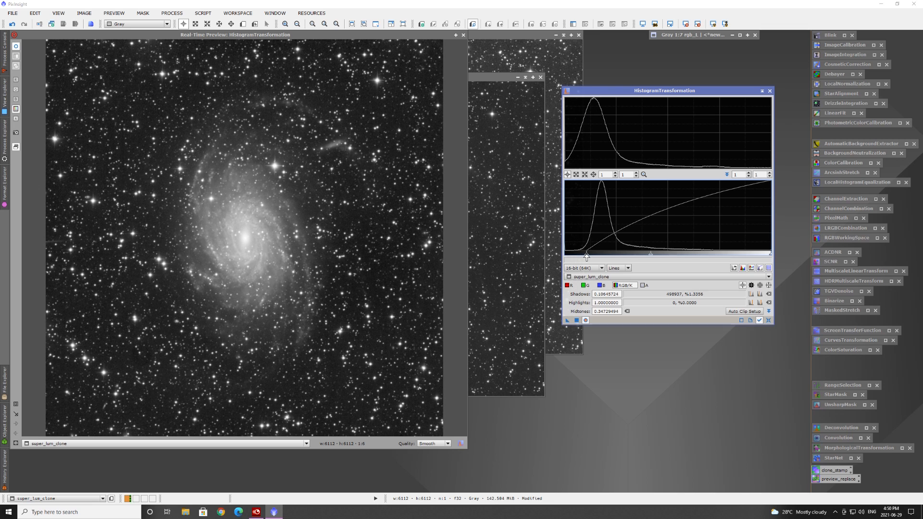
drag(586, 257, 585, 257)
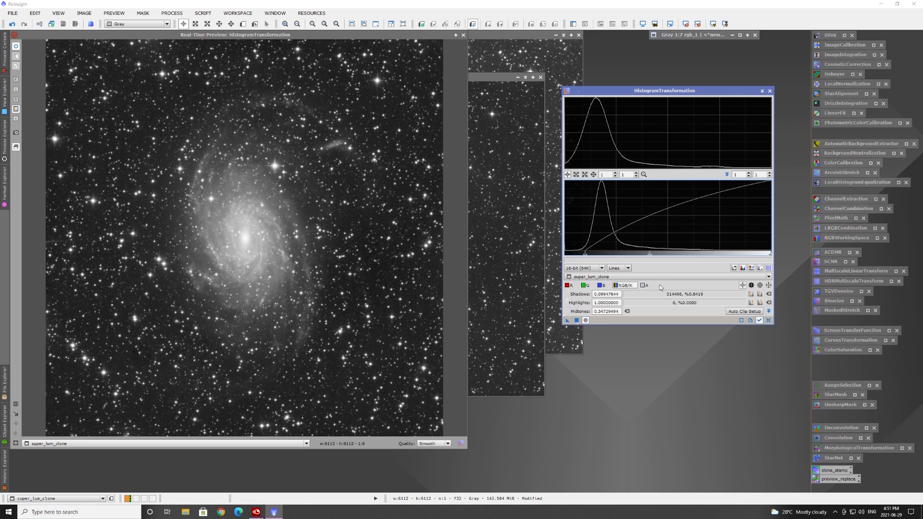
click(576, 320)
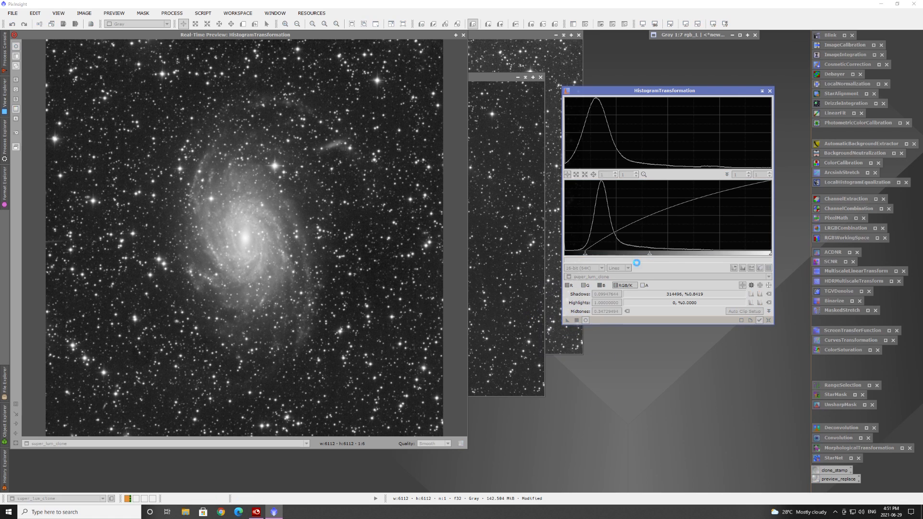
click(768, 320)
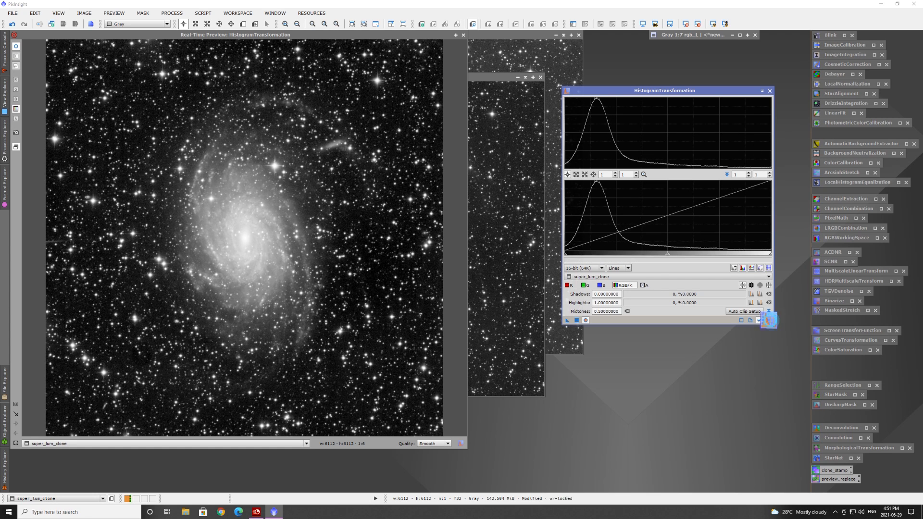
click(762, 91)
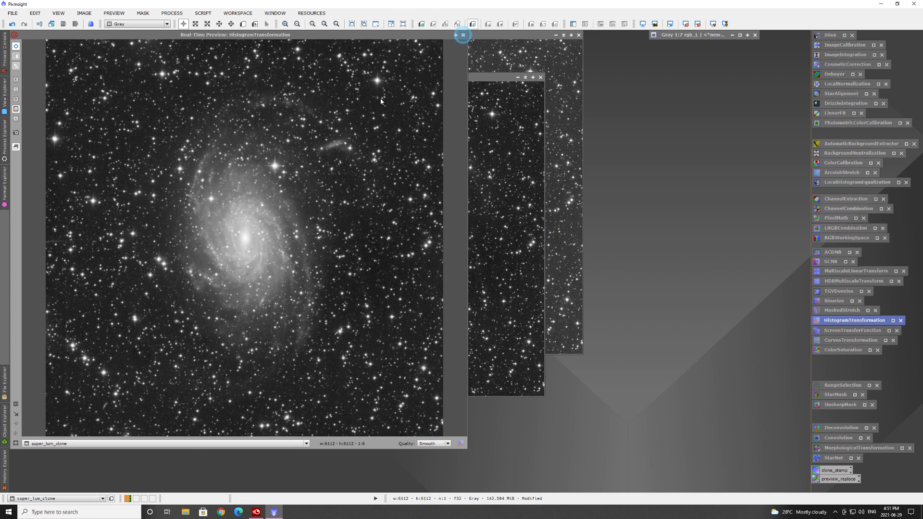
click(463, 34)
Rename the stretched super_lum duplicate to decon_mask and park it collapsed beneath the rgb luminance mask
right_click(227, 99)
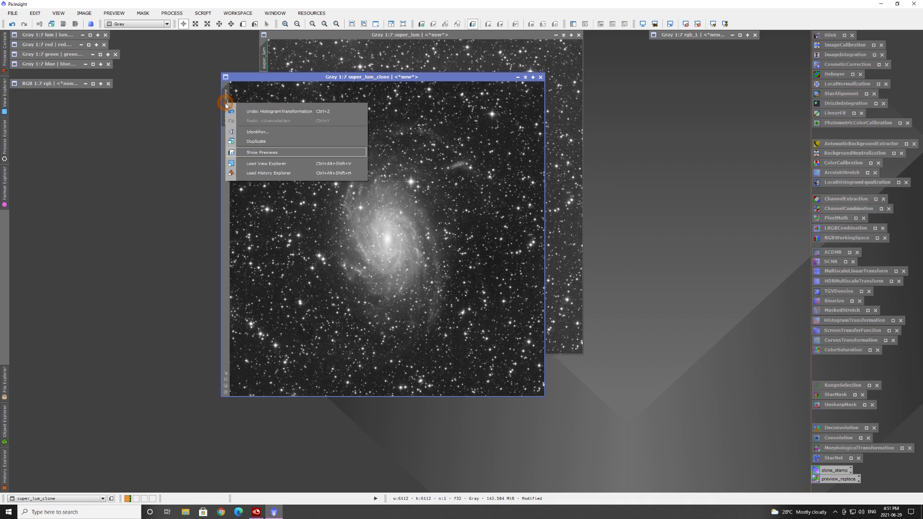
click(259, 132)
text(decon)
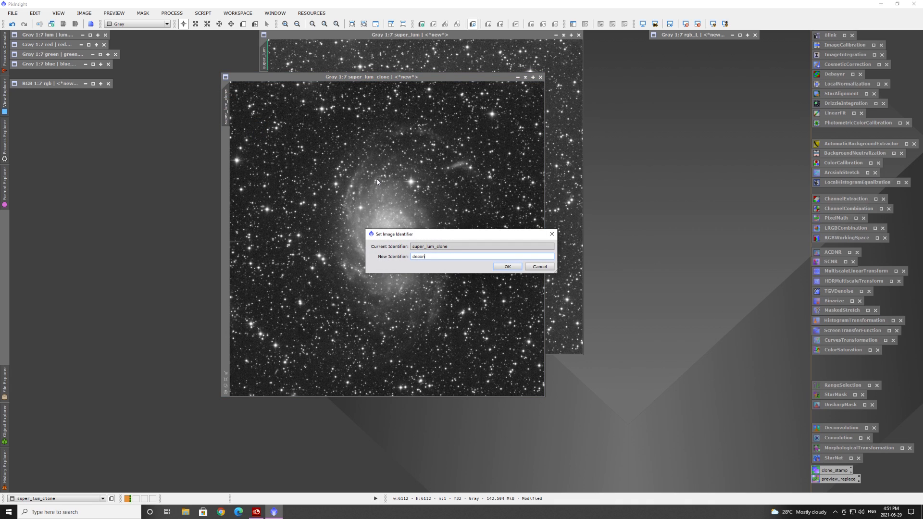
text(_mask)
click(507, 266)
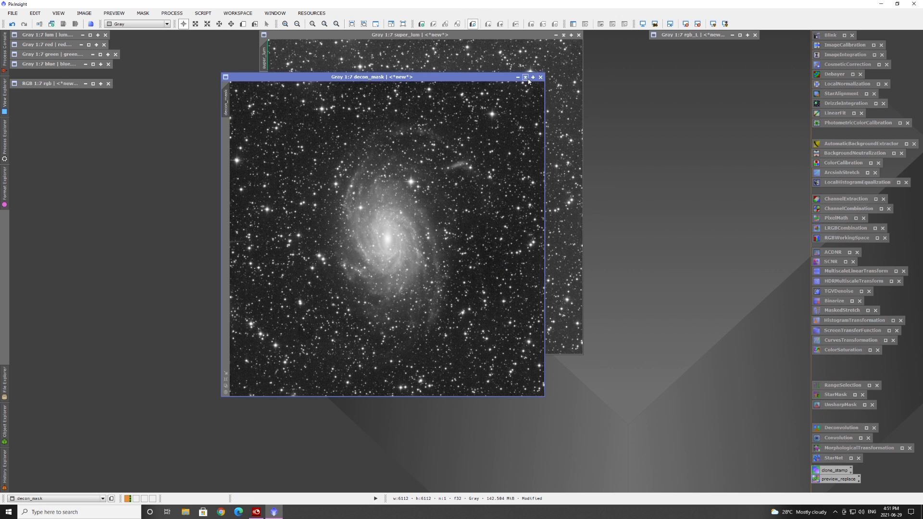
click(525, 77)
drag(393, 233, 704, 49)
Set up StarMask for super_lum with small-scale growth 0, compensation 0, and smoothness 10
click(492, 34)
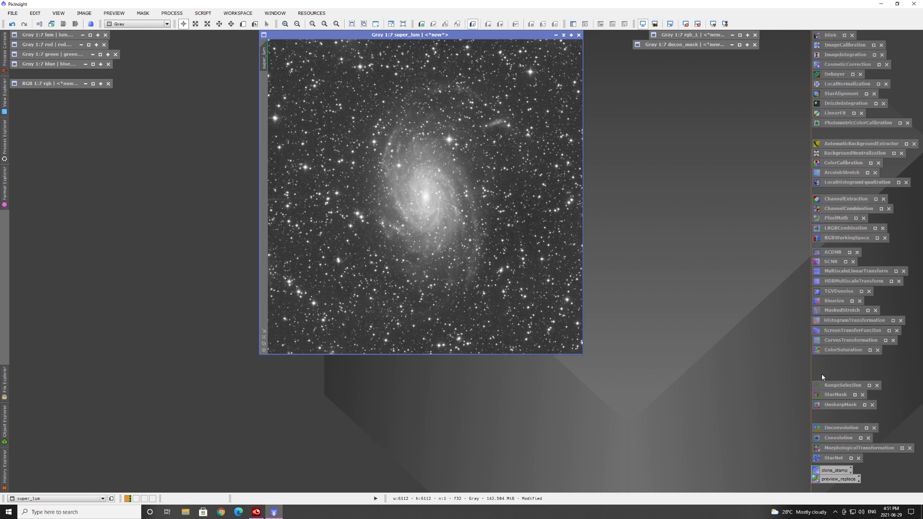
double_click(833, 395)
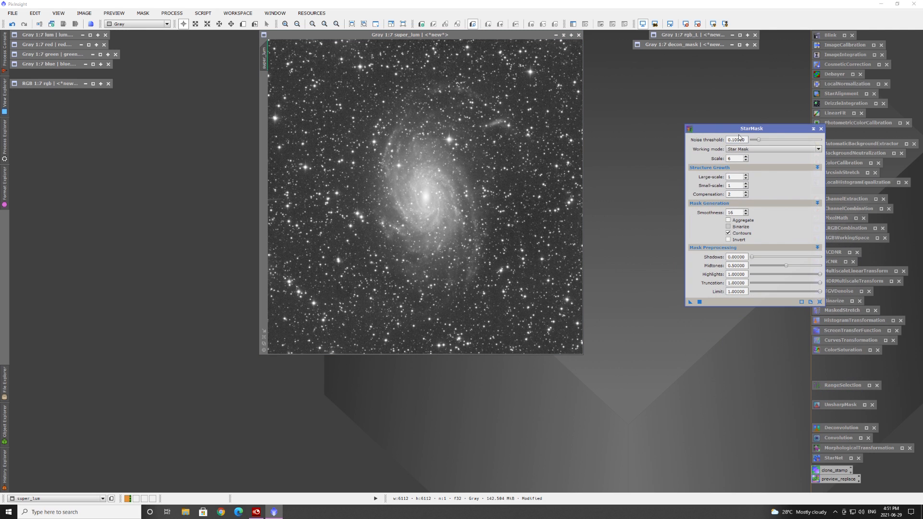
drag(743, 128, 682, 109)
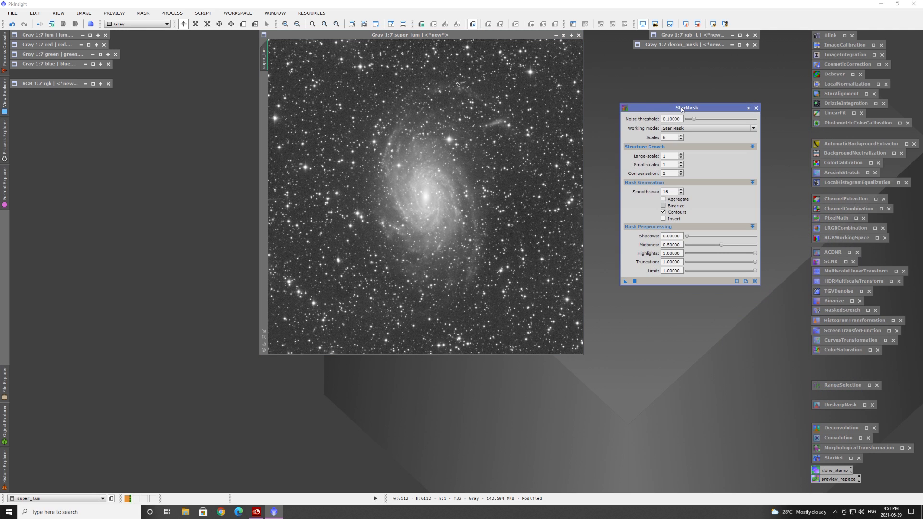
click(680, 167)
click(681, 175)
click(682, 176)
click(673, 189)
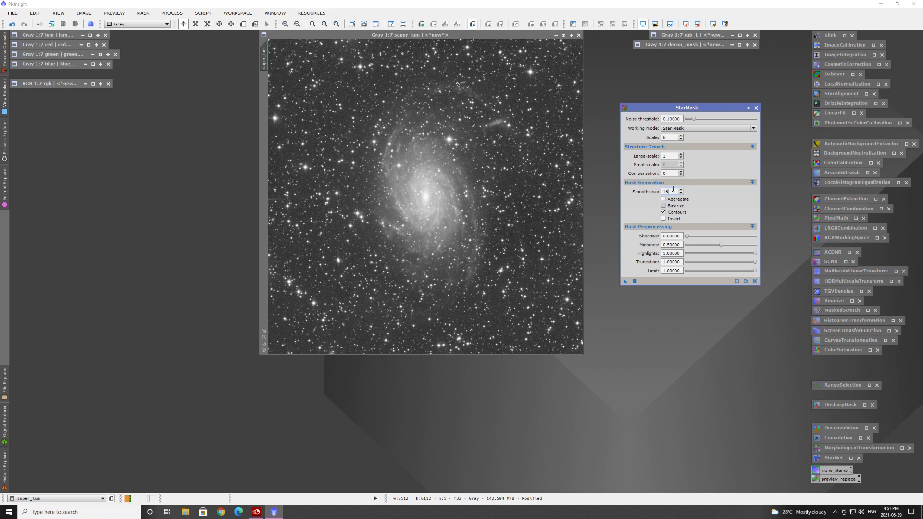
Turn off Contours, enable Aggregate and Binarize, generate the star mask from super_lum, and put StarMask away
click(663, 212)
click(663, 199)
click(663, 205)
drag(625, 282, 330, 286)
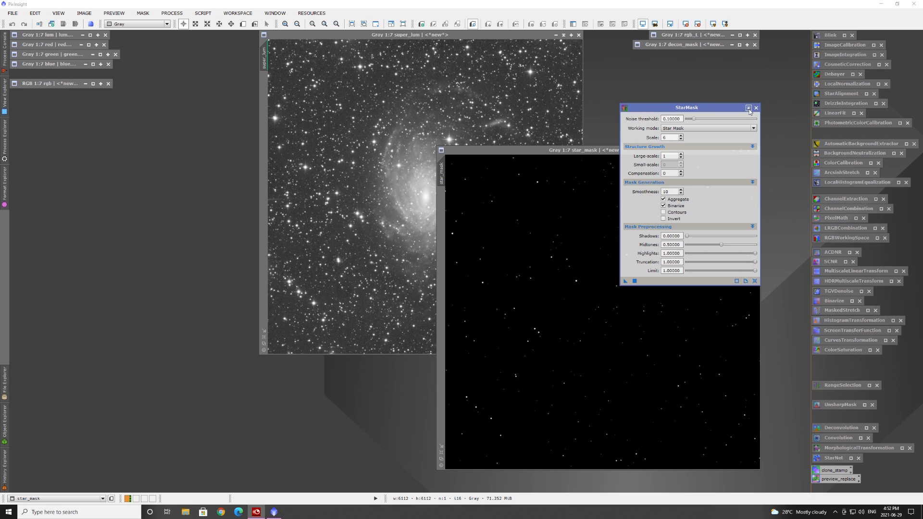
click(749, 109)
Rename the new star mask to ldsi and park it collapsed beneath decon_mask
drag(618, 153, 602, 72)
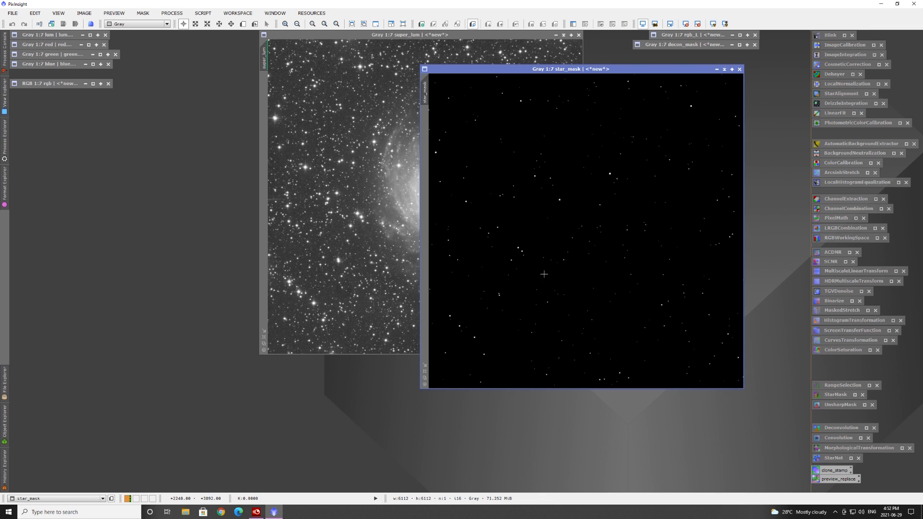
right_click(425, 98)
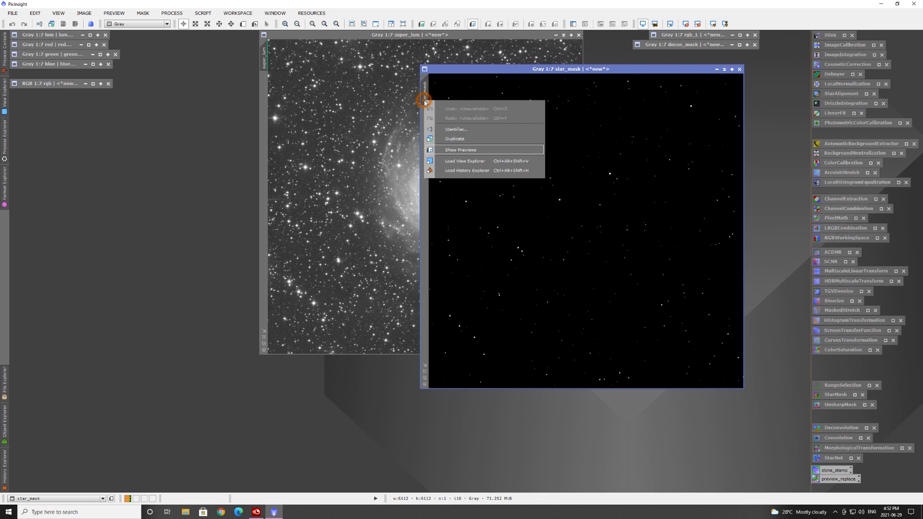
click(467, 129)
text(ldsi)
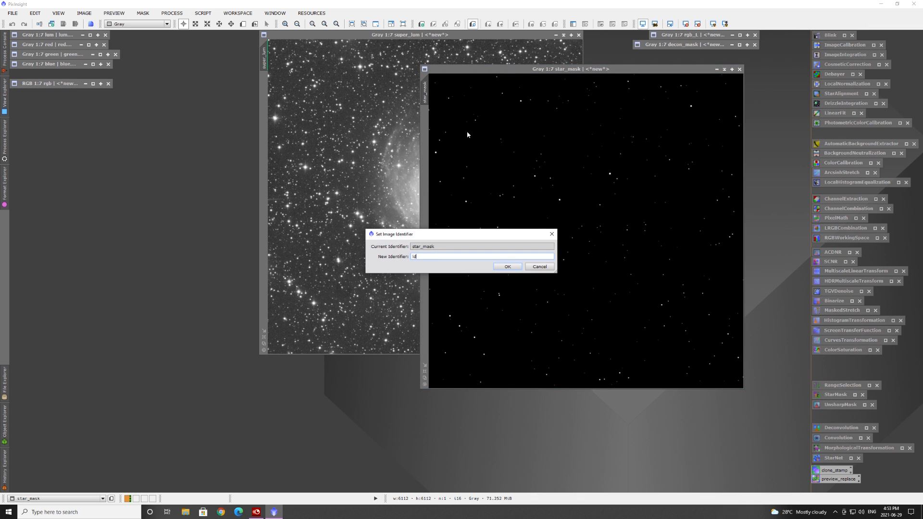
click(506, 266)
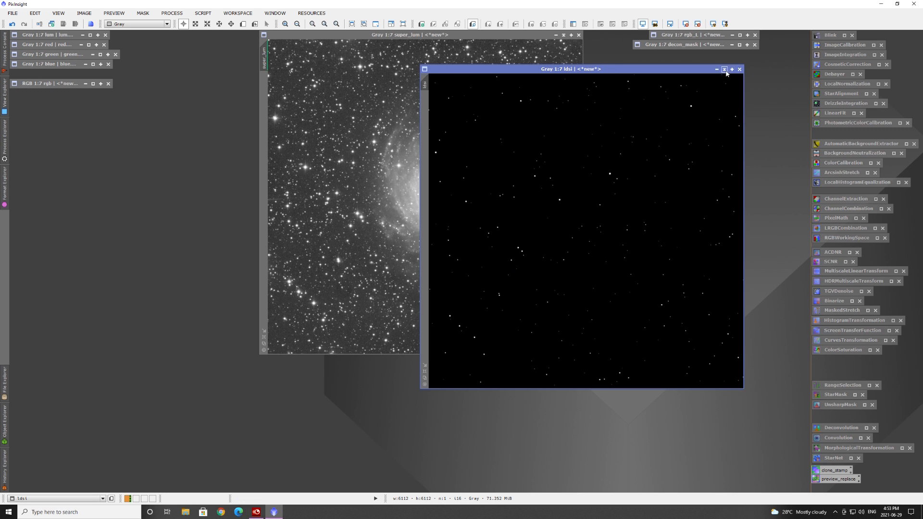
click(724, 70)
drag(580, 227, 680, 61)
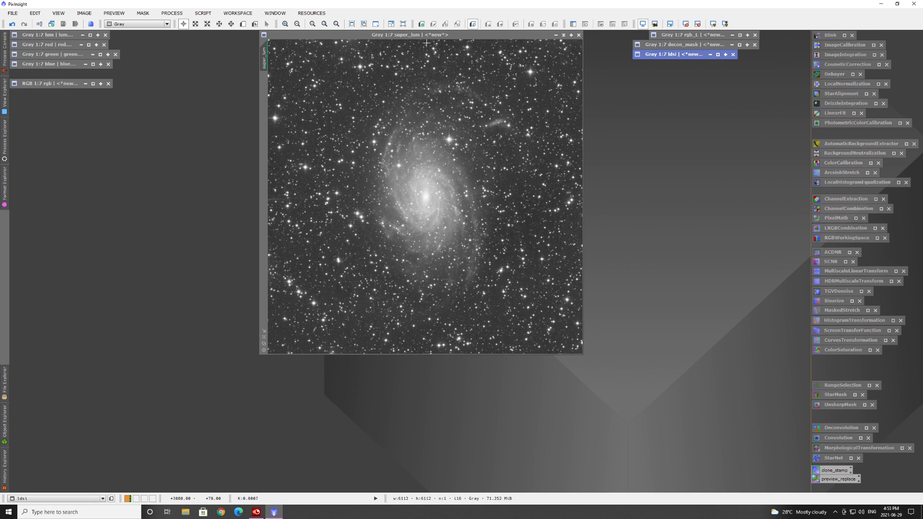
Create a preview on super_lum enclosing the galaxy's core and main spiral arms
click(380, 43)
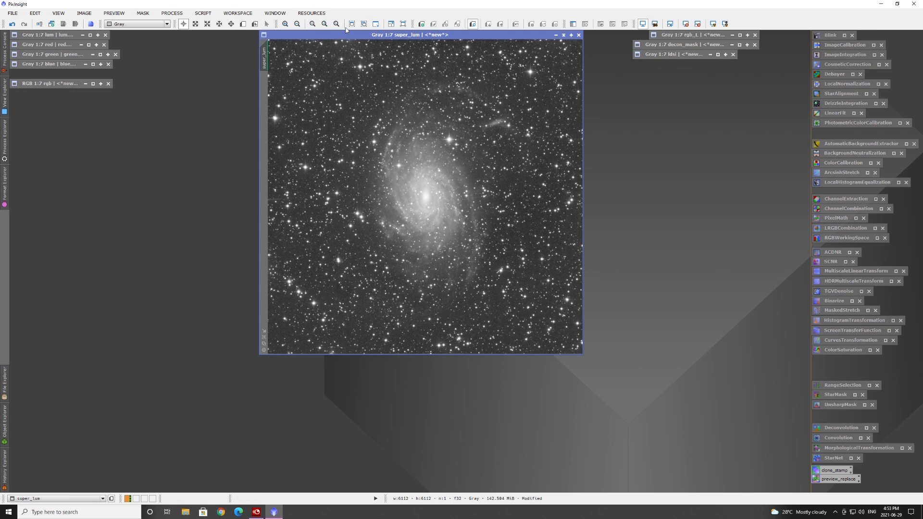
click(244, 24)
drag(500, 122, 354, 269)
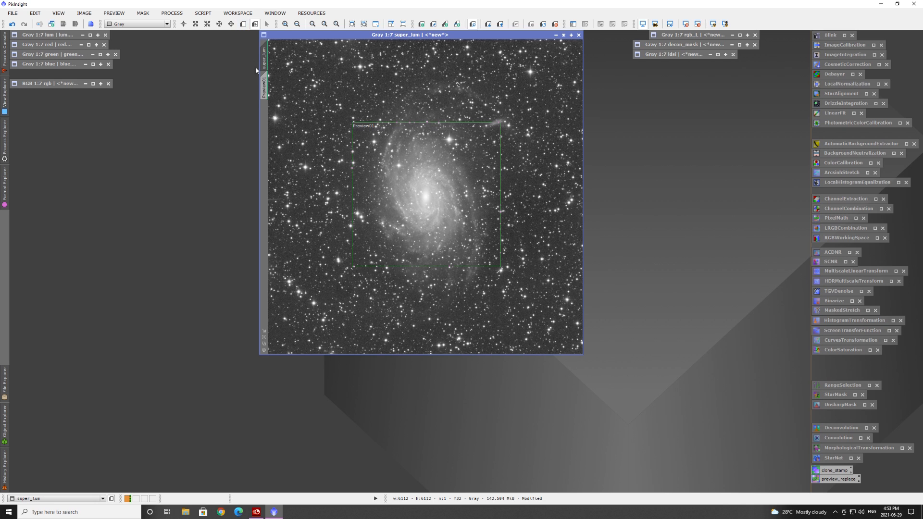
Evaluate the stars in super_lum's Preview01 with the PSFImage script using the Moffat function, and create the PSF image
click(263, 86)
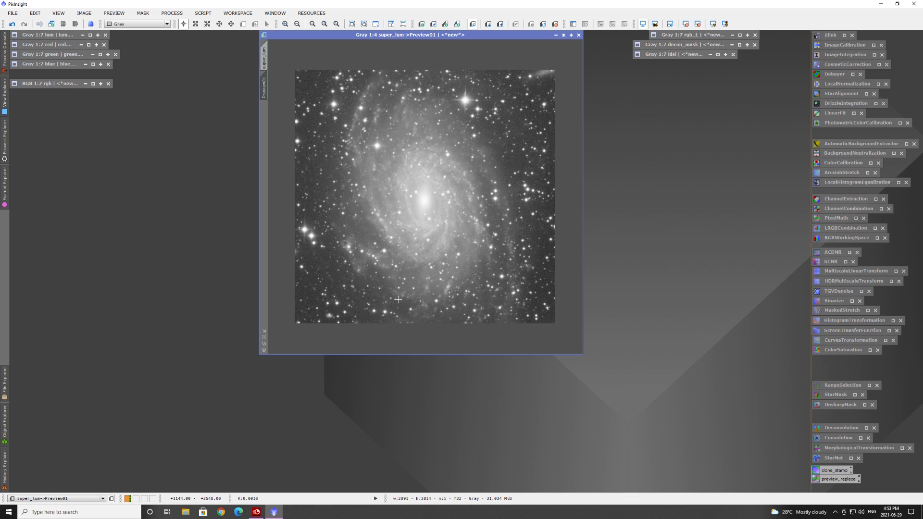
click(202, 13)
mouse_move(217, 108)
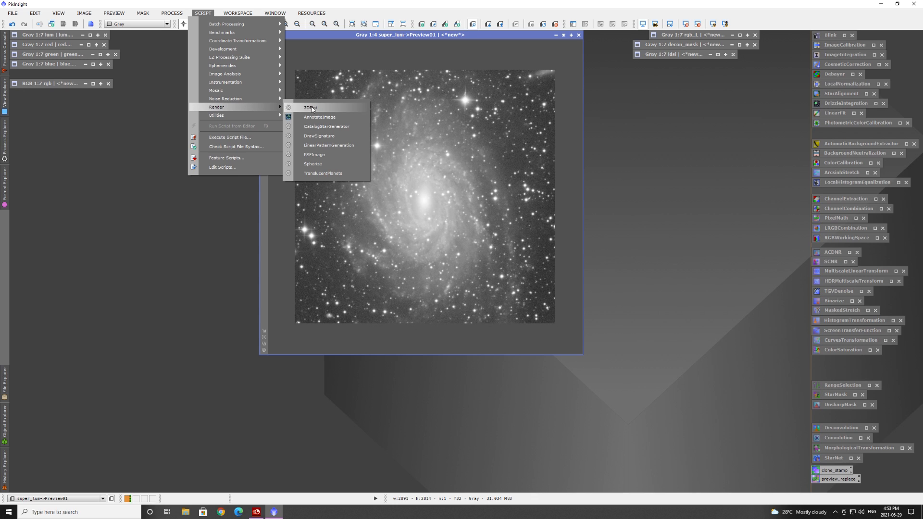
click(313, 155)
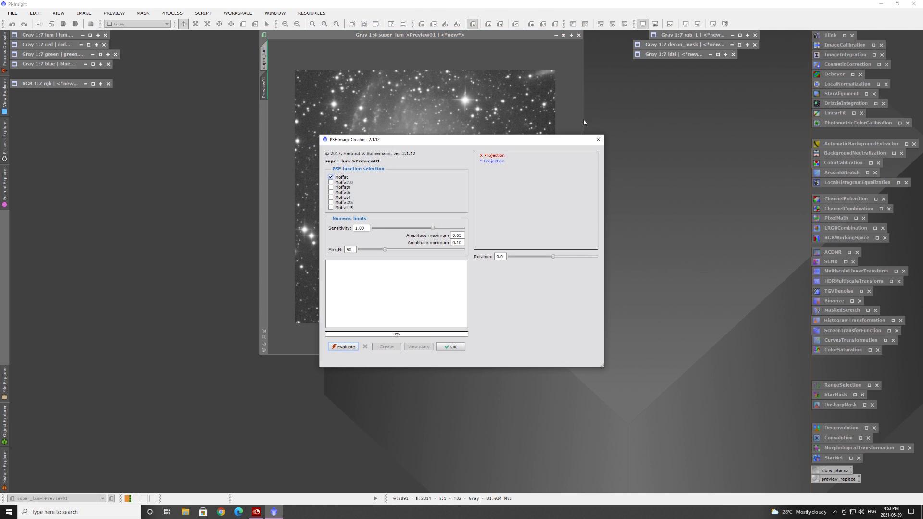
drag(404, 139, 466, 111)
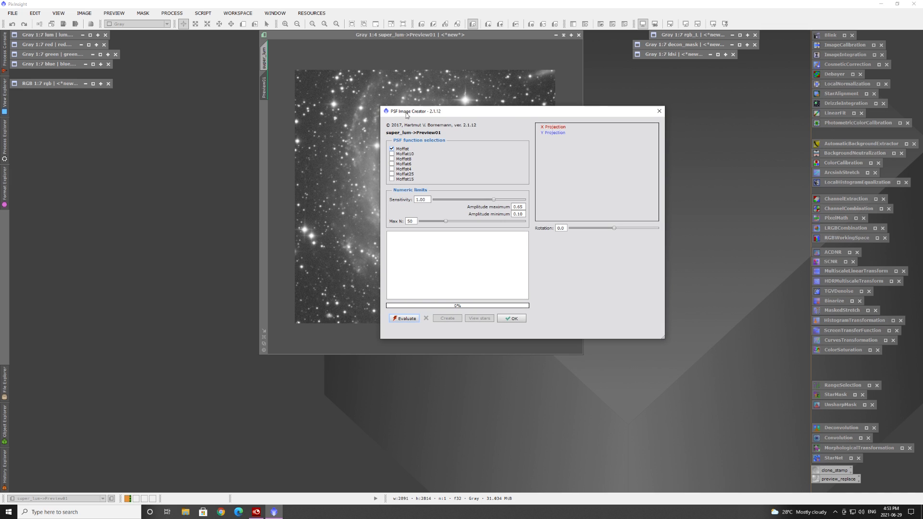
click(404, 318)
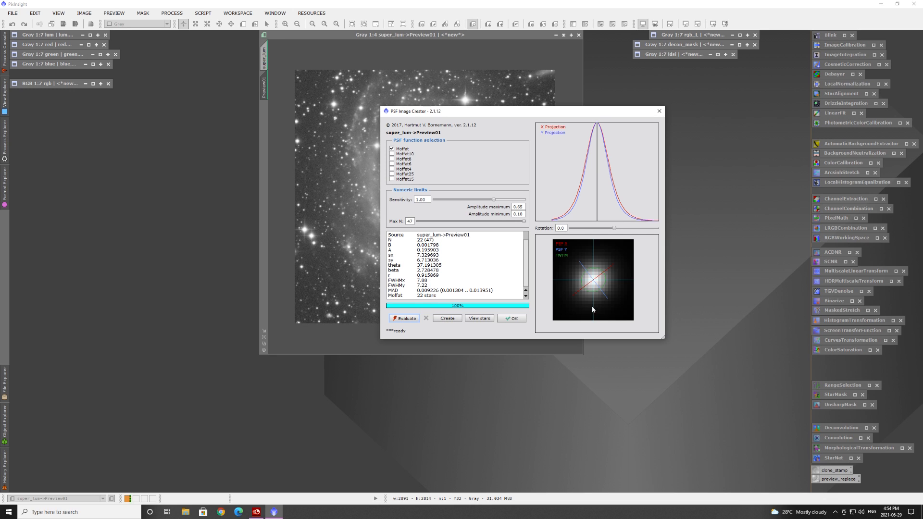
click(448, 320)
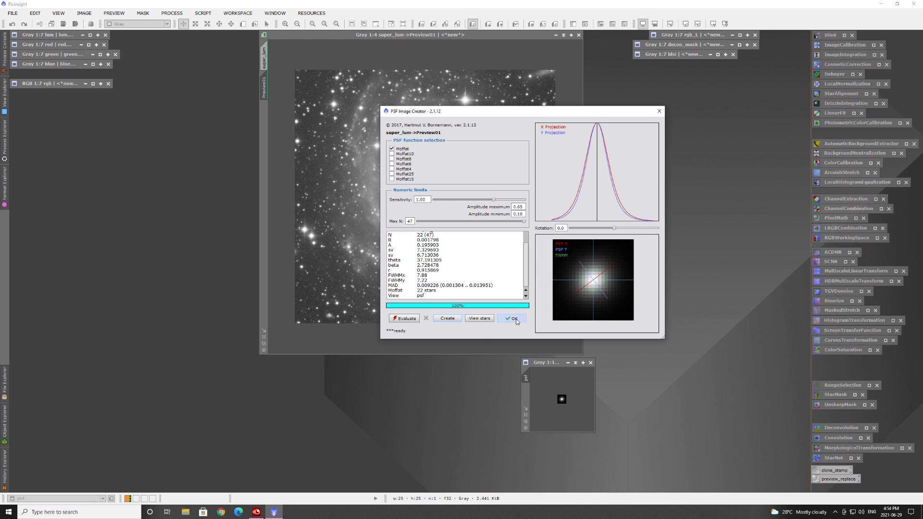
click(514, 319)
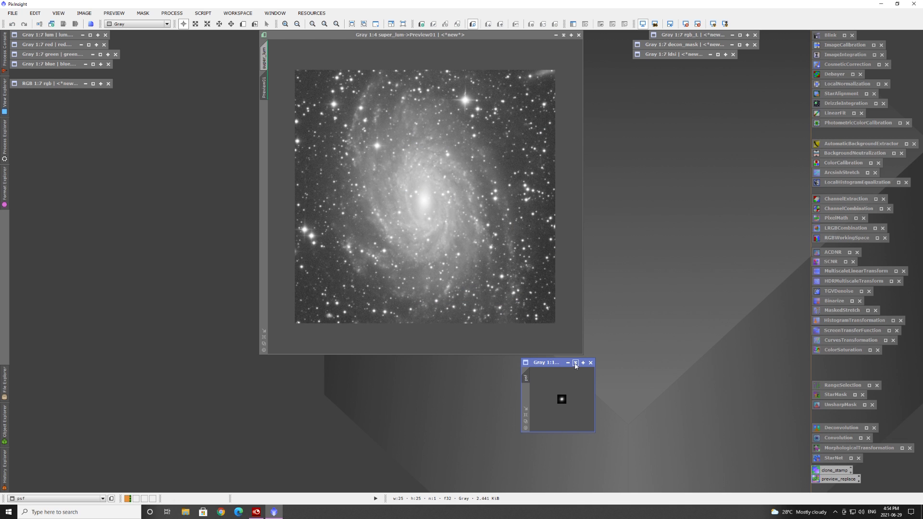
Park the psf image collapsed beneath ldsi and return to super_lum's Preview01
click(576, 365)
drag(532, 394, 658, 67)
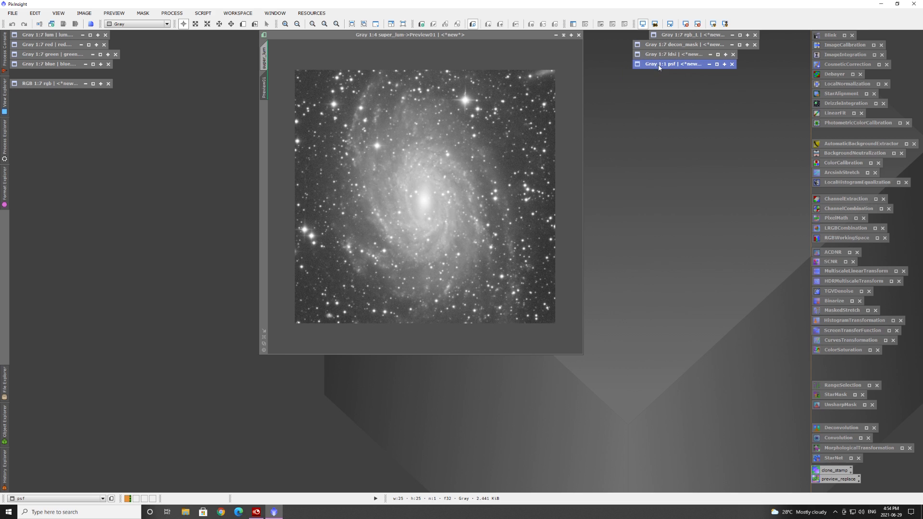
click(269, 60)
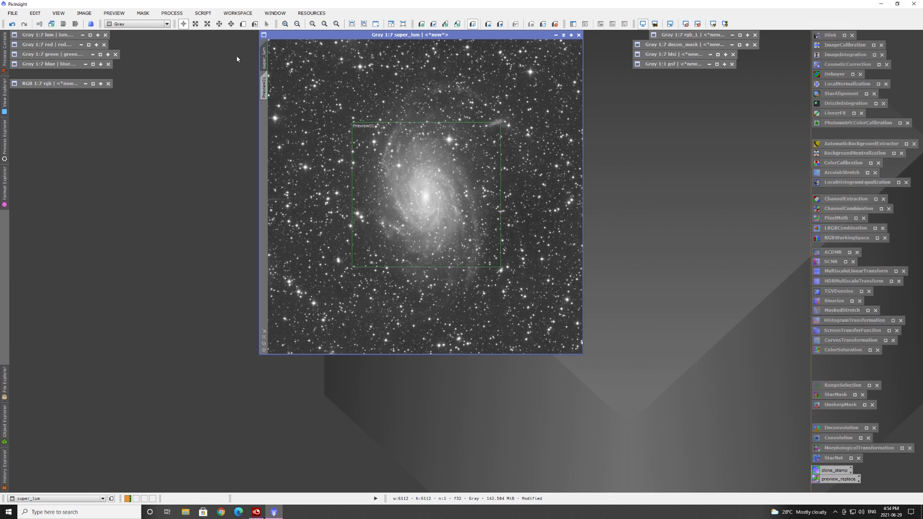
click(267, 86)
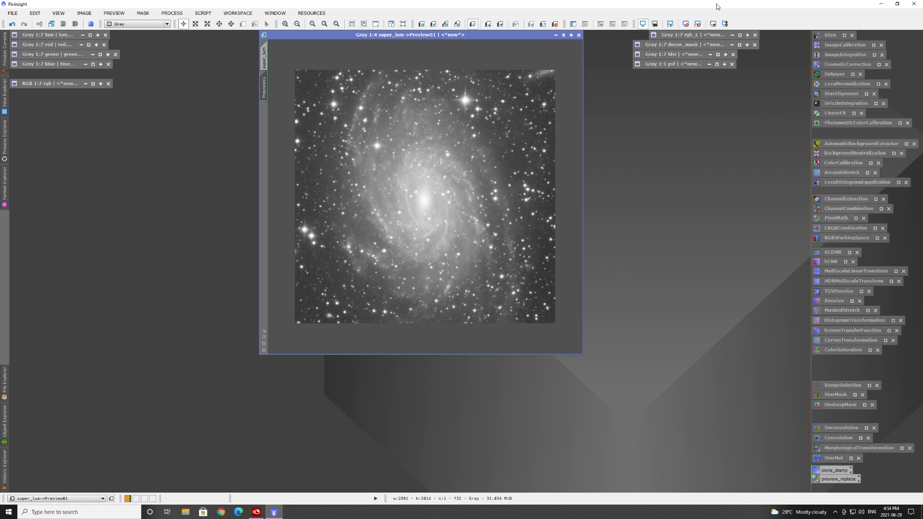
Apply decon_mask to super_lum as its mask, collapse decon_mask again, and hide the red mask overlay
double_click(667, 45)
drag(362, 74, 520, 65)
drag(383, 88, 263, 129)
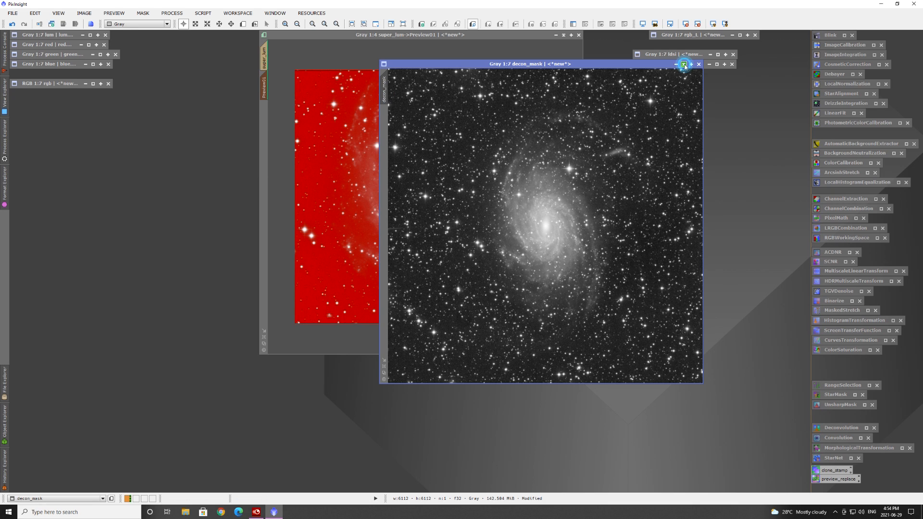
click(684, 64)
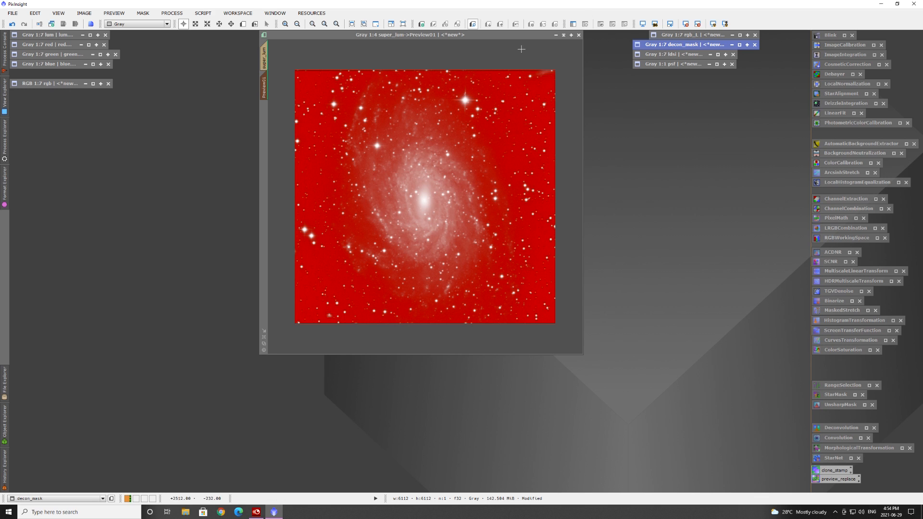
click(559, 58)
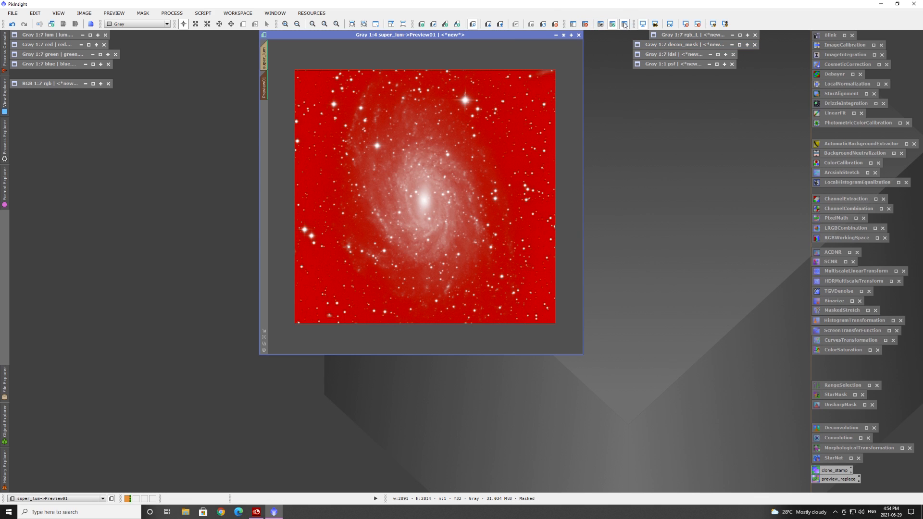
click(624, 24)
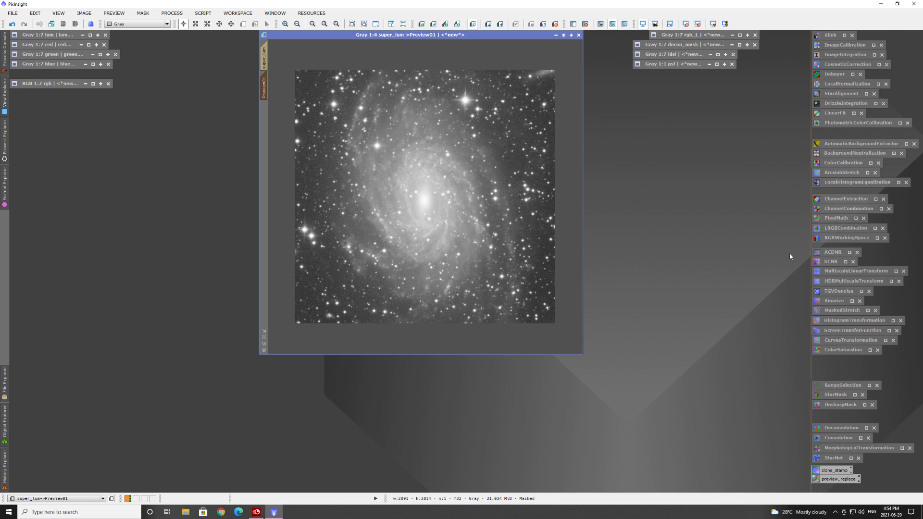
Bring up Deconvolution beside super_lum and assign the psf image as its external PSF
double_click(841, 434)
drag(584, 172, 719, 106)
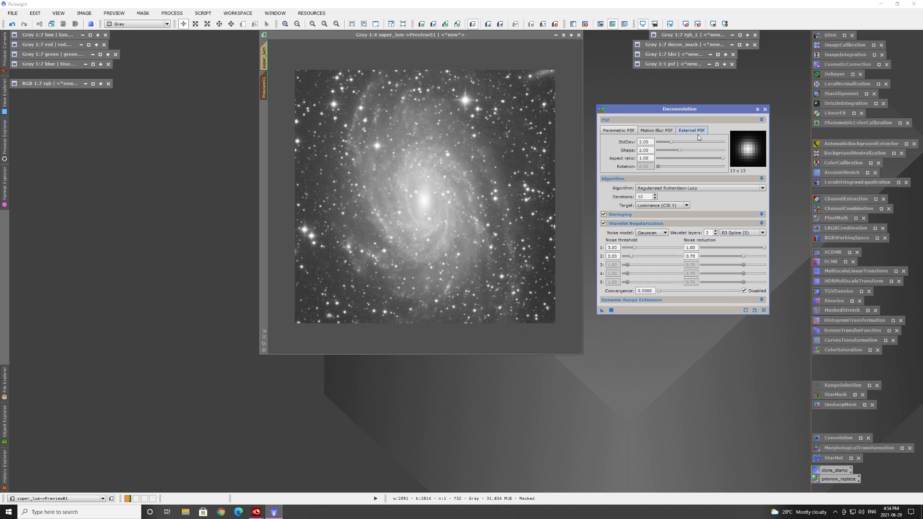
click(698, 130)
click(721, 156)
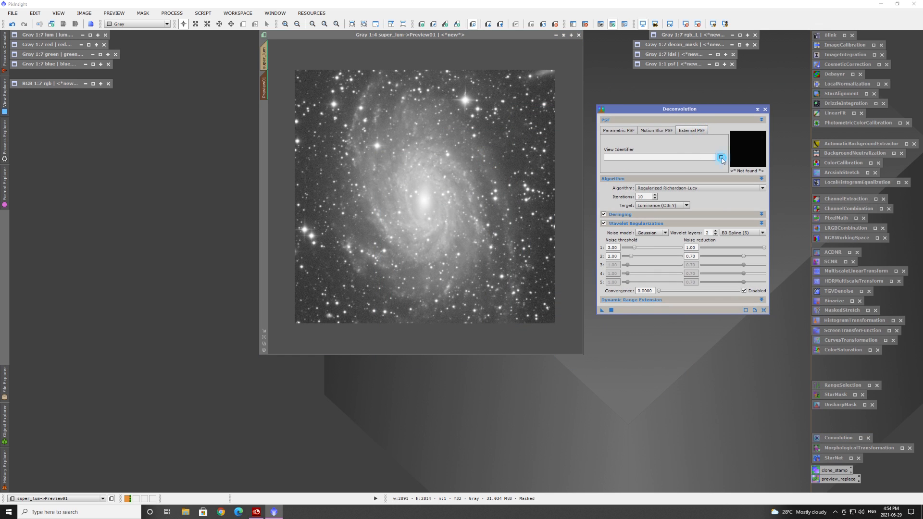
click(477, 242)
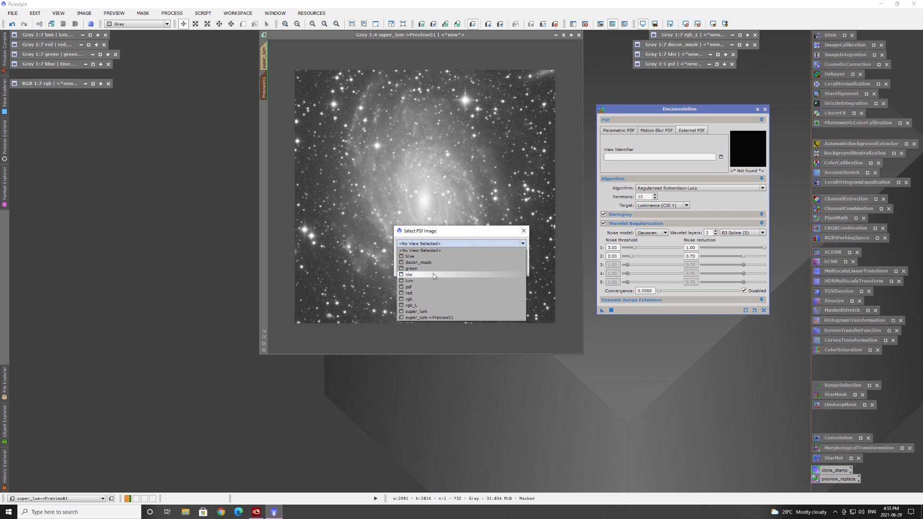
click(410, 287)
click(479, 271)
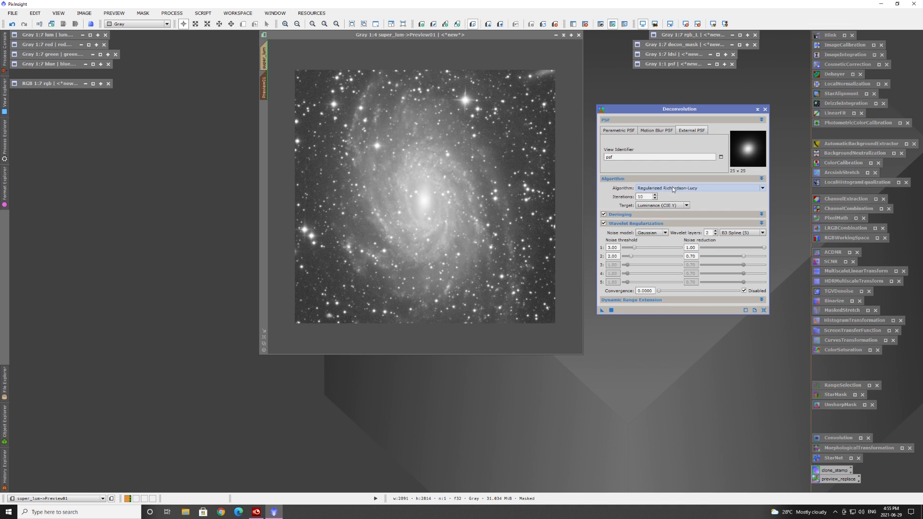
Set Deconvolution to 25 iterations with a deringing Global dark of 0.05
double_click(645, 197)
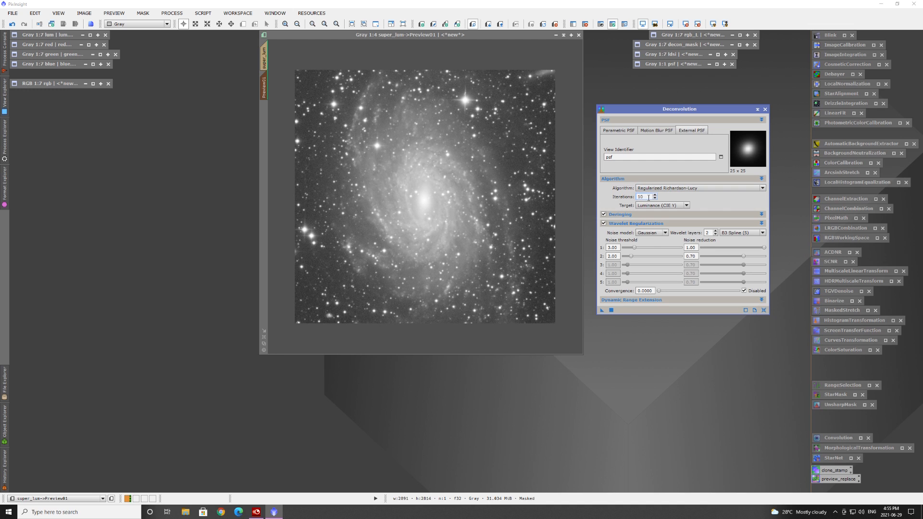
key(BackSpace)
click(637, 215)
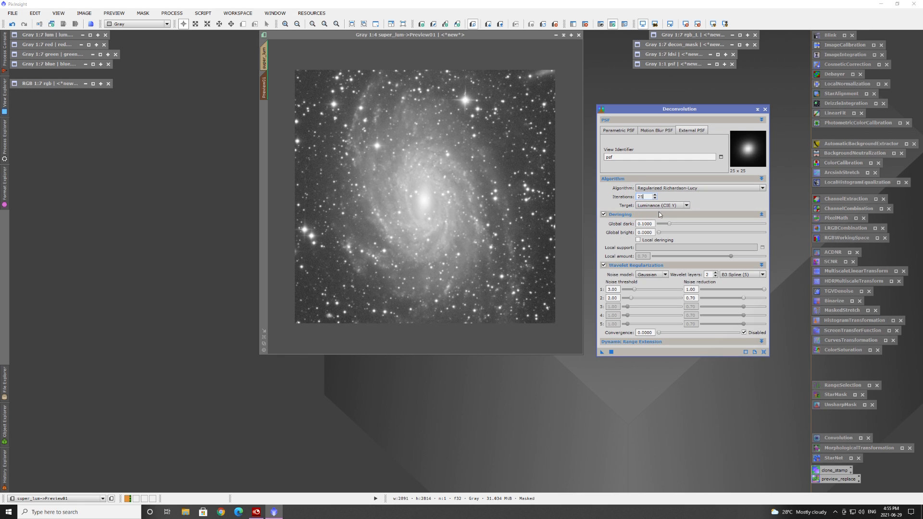
click(647, 224)
text(5)
Enable local deringing in Deconvolution and choose ldsi as the local support image
click(644, 240)
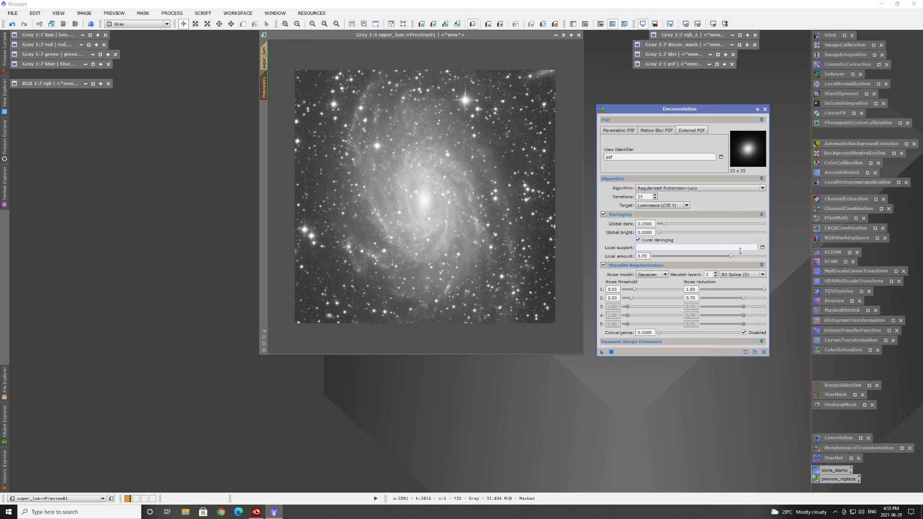
click(762, 247)
click(500, 250)
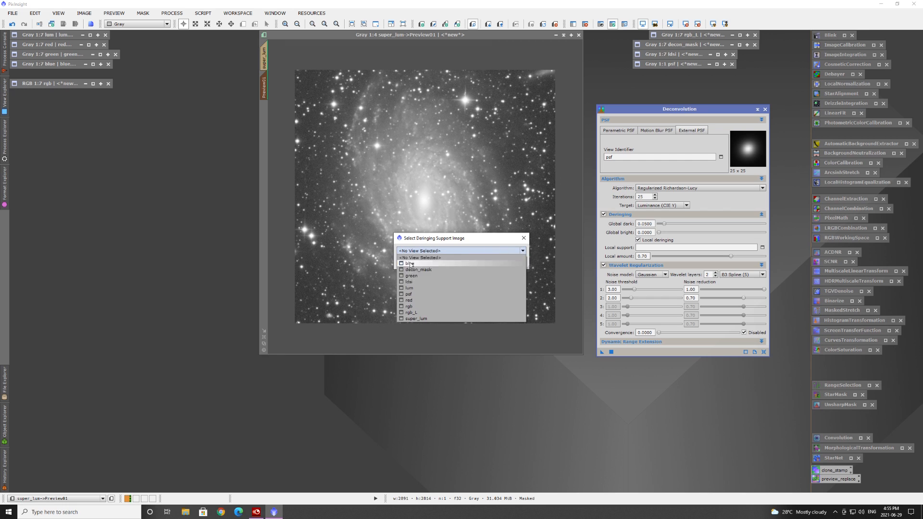
click(409, 282)
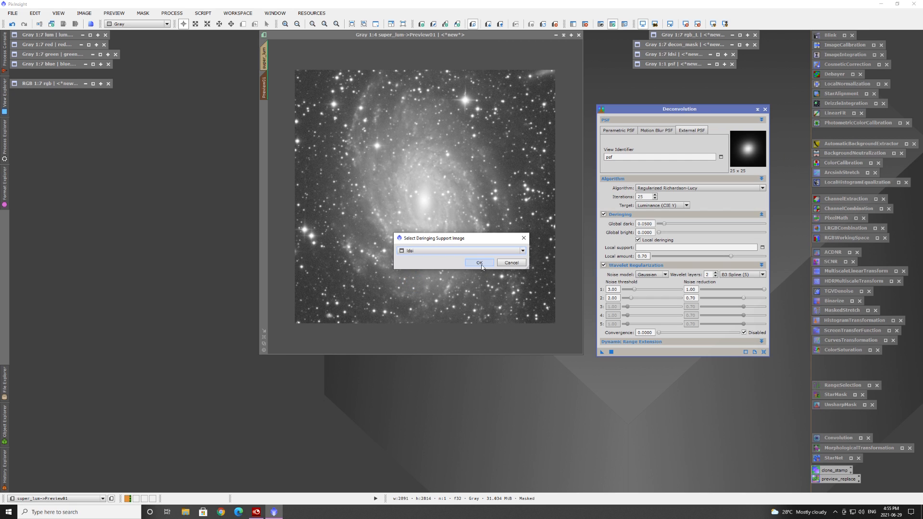
click(478, 264)
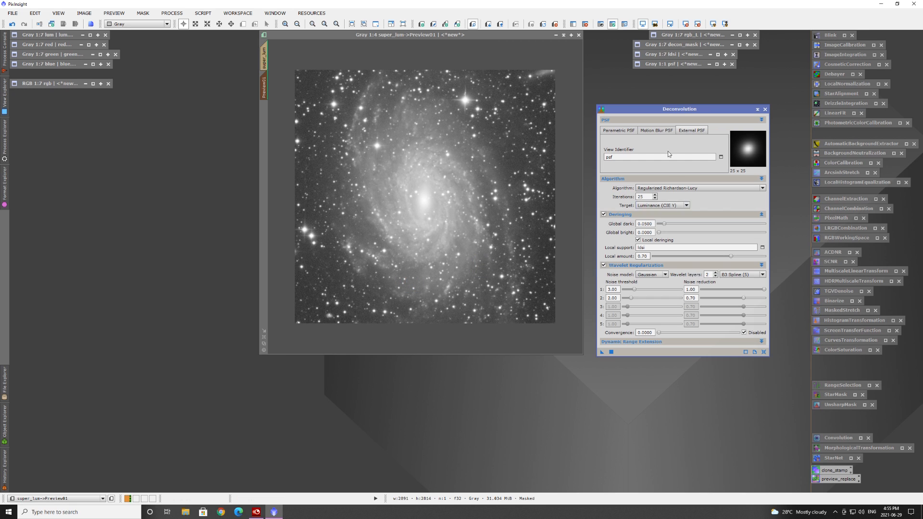
Try Deconvolution with these settings on super_lum's Preview01, and abort the run partway
drag(601, 353, 452, 223)
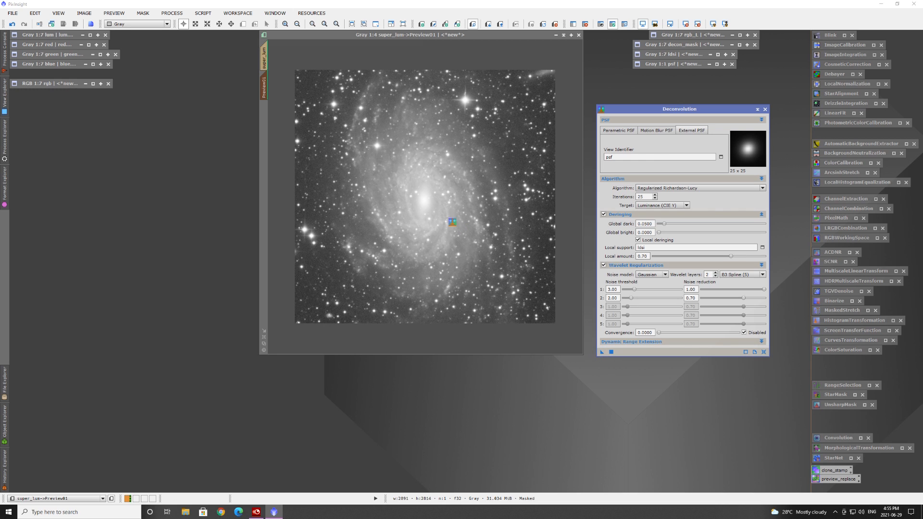
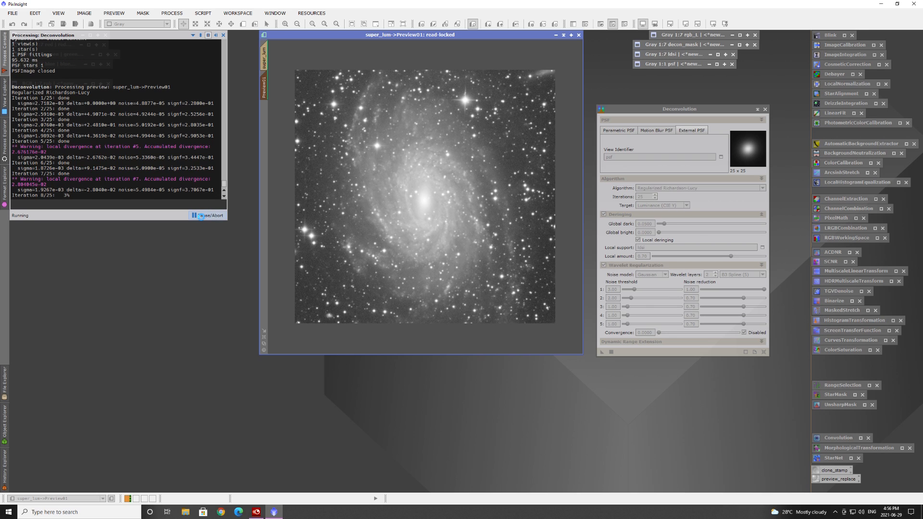
click(205, 215)
click(447, 265)
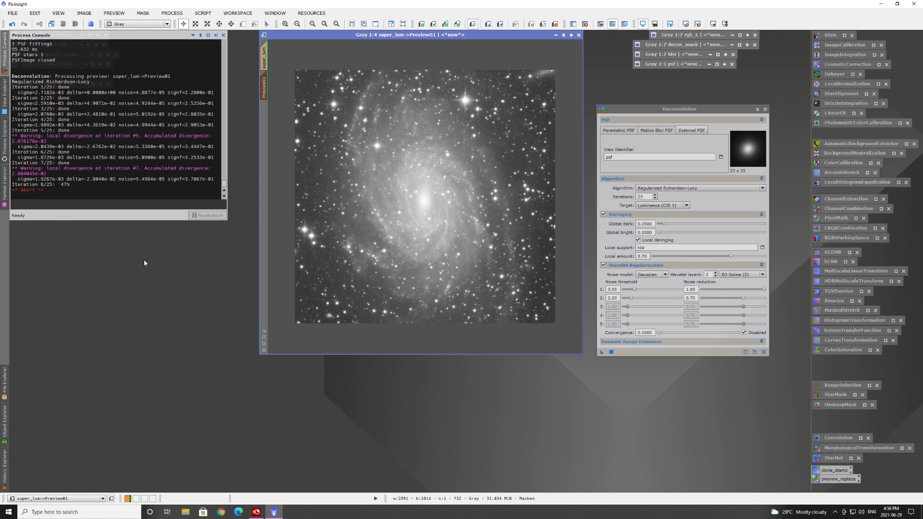
Lower Deconvolution's Global dark to 0.03, rerun it on super_lum's Preview01, and inspect the stars and spiral arms
double_click(647, 223)
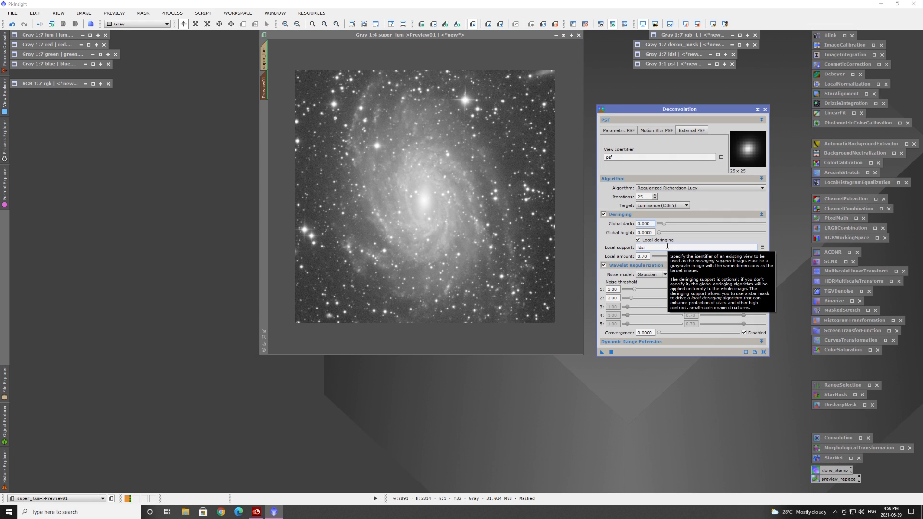
text(3)
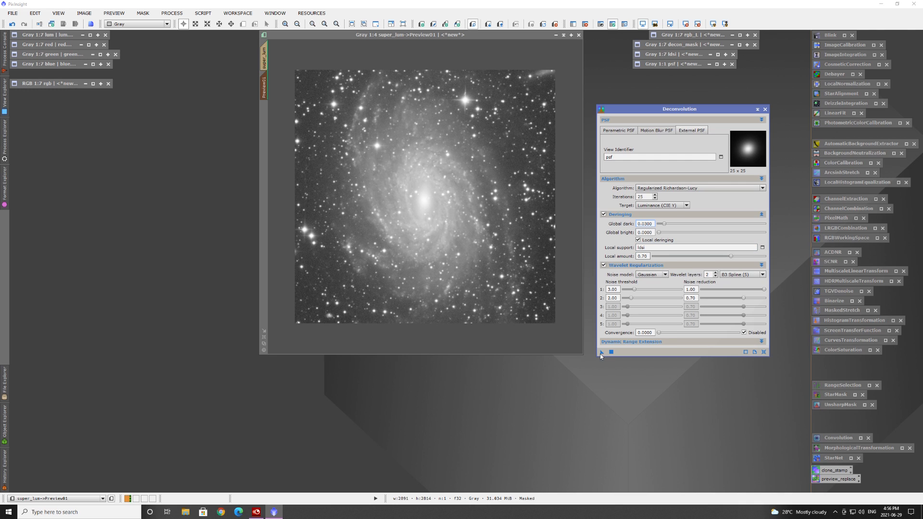
drag(602, 353, 496, 294)
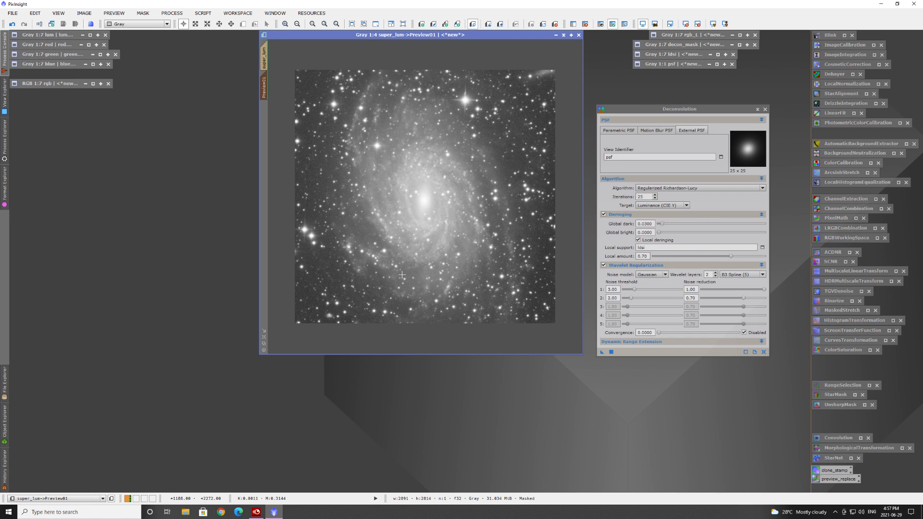
scroll(423, 175, up, 3)
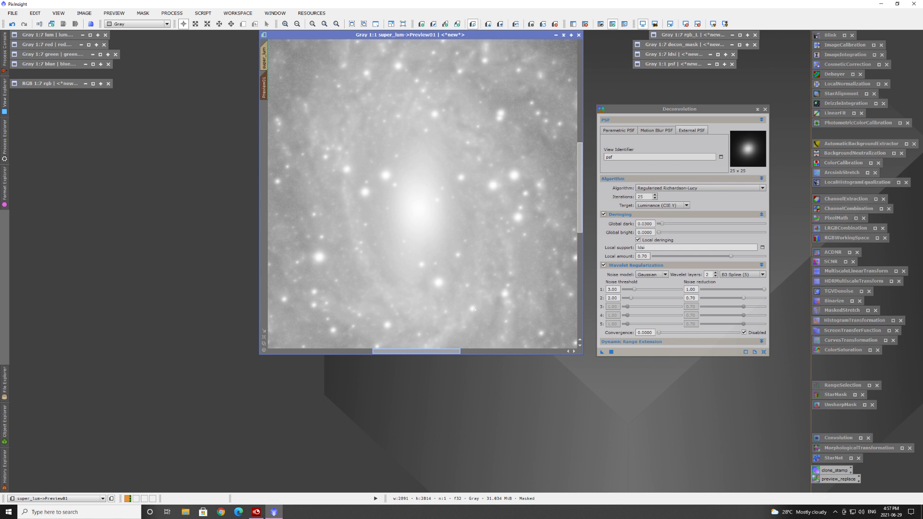
drag(404, 354, 340, 353)
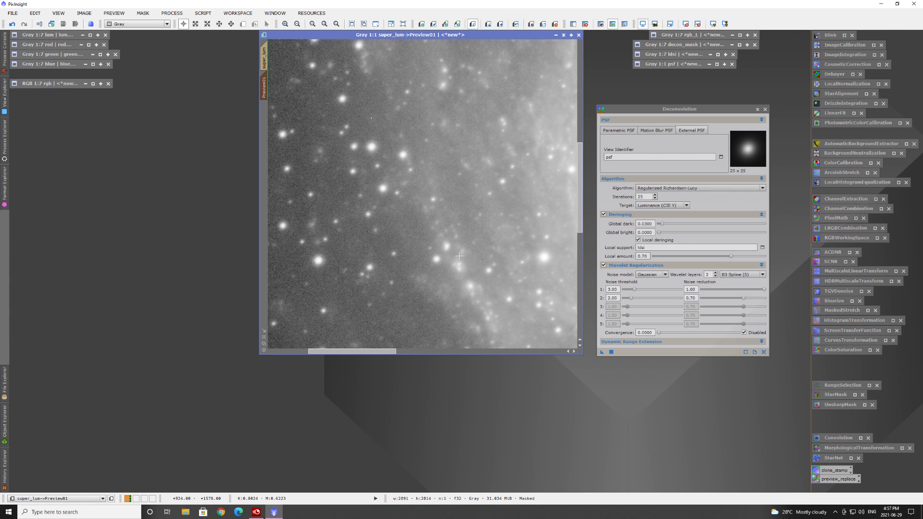
scroll(459, 256, down, 2)
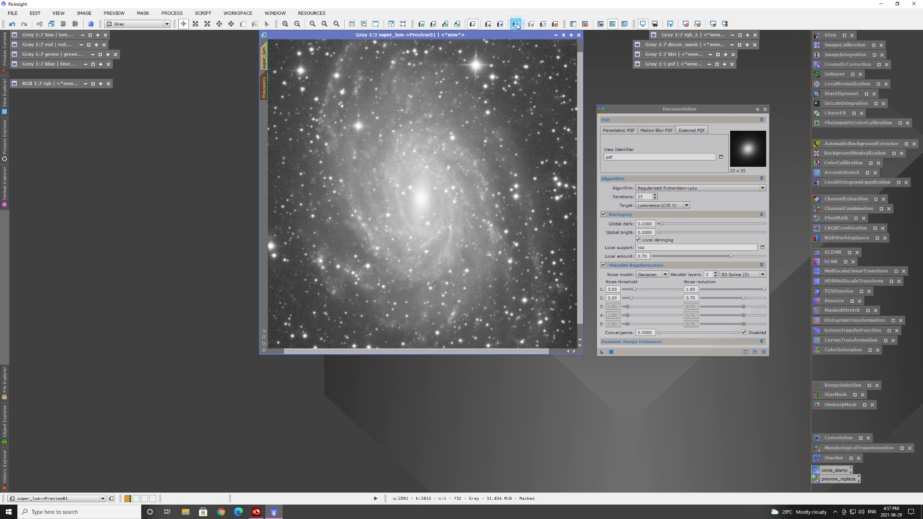
scroll(397, 214, up, 1)
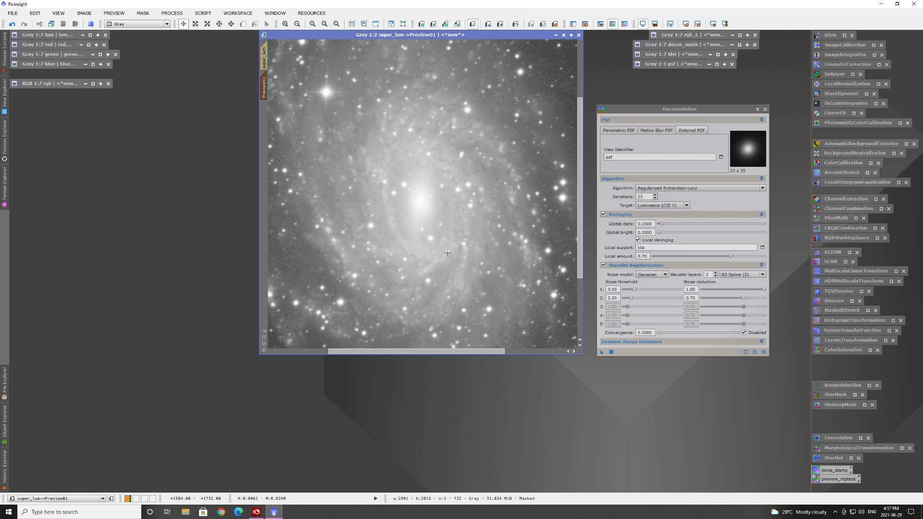
scroll(447, 252, down, 2)
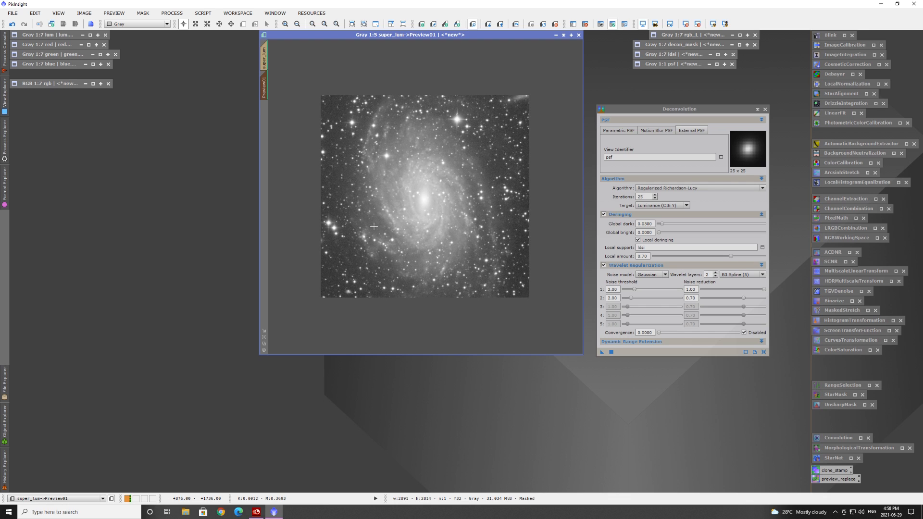
Lower Deconvolution's Global dark to 0.01 and apply the process to the full super_lum image
scroll(374, 227, up, 1)
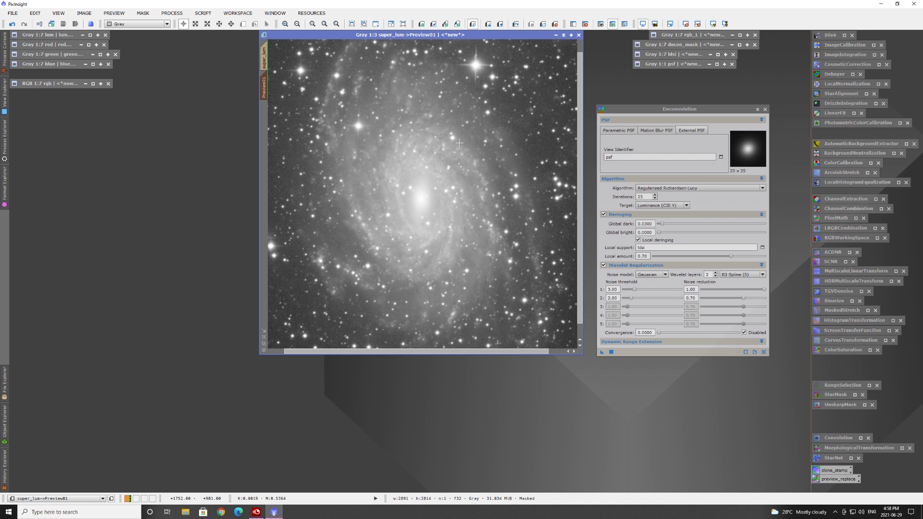
scroll(439, 206, up, 1)
scroll(440, 205, down, 1)
scroll(367, 268, down, 1)
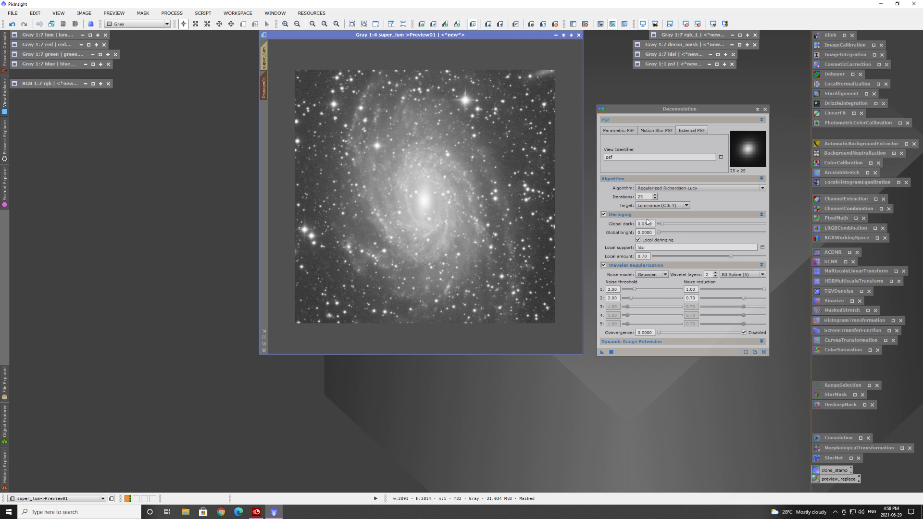
click(664, 235)
key(BackSpace)
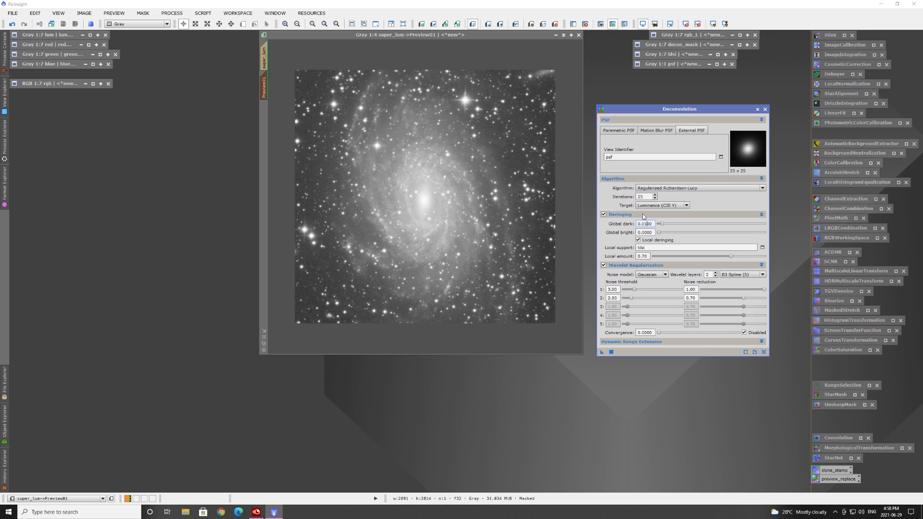
text(1)
click(264, 59)
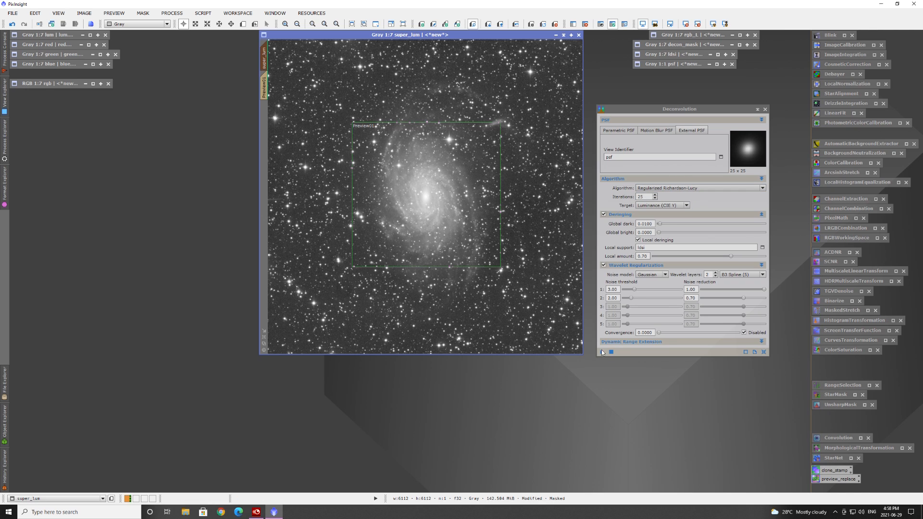
drag(601, 352, 494, 306)
click(751, 108)
Remove the mask from super_lum and delete its preview
click(610, 23)
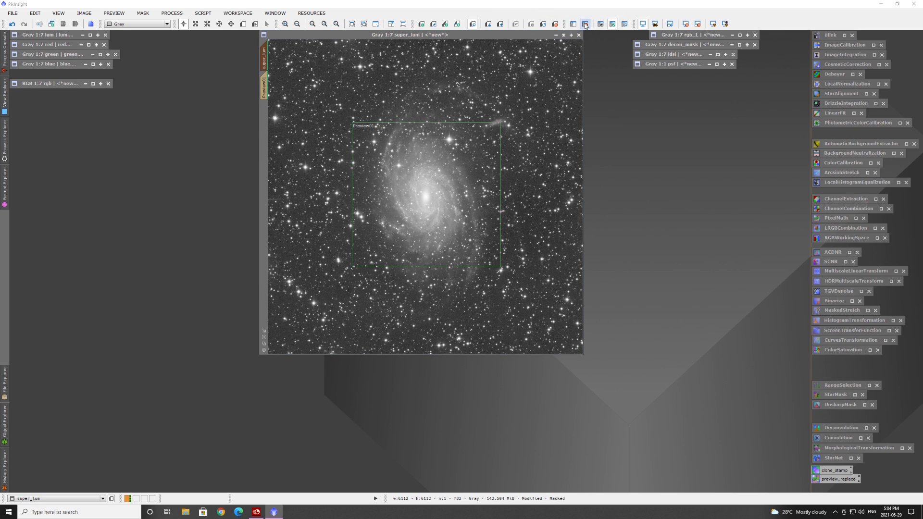
click(585, 25)
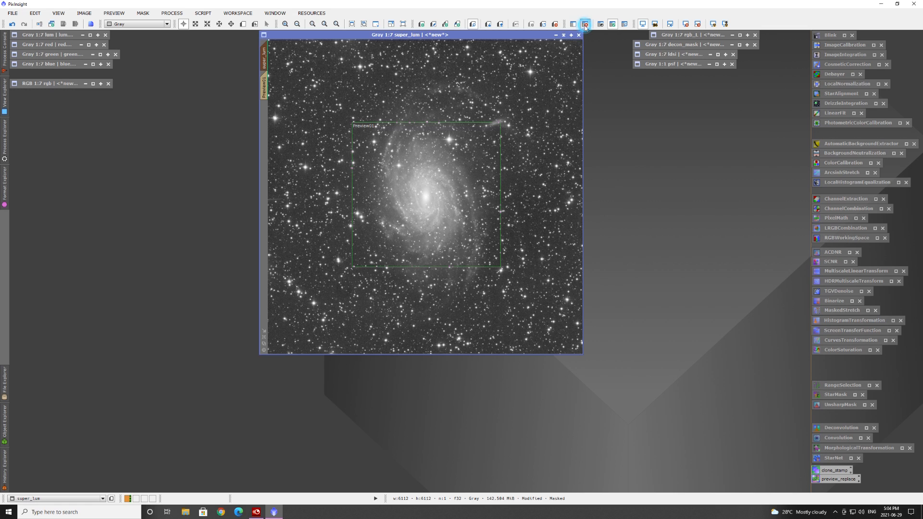
click(555, 24)
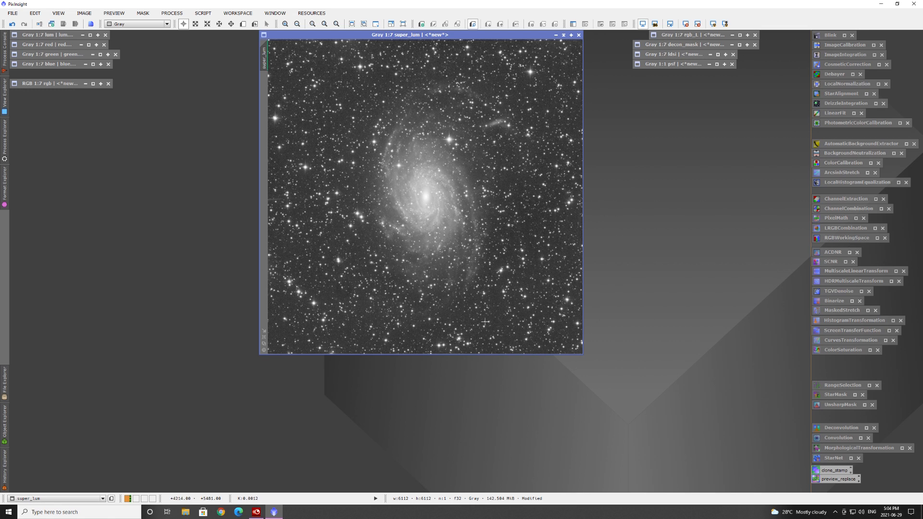
Turn off super_lum's screen stretch and show MultiscaleLinearTransform's linear mask in a real-time preview
key(F12)
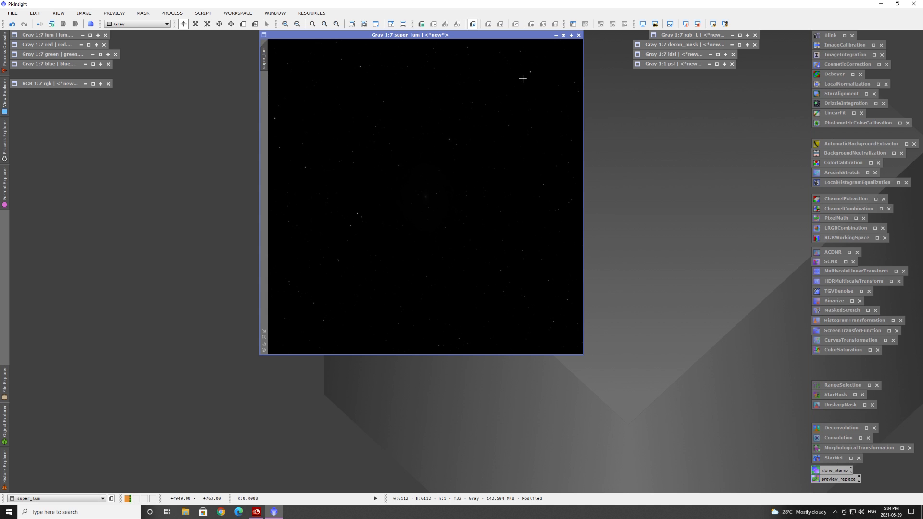
double_click(848, 272)
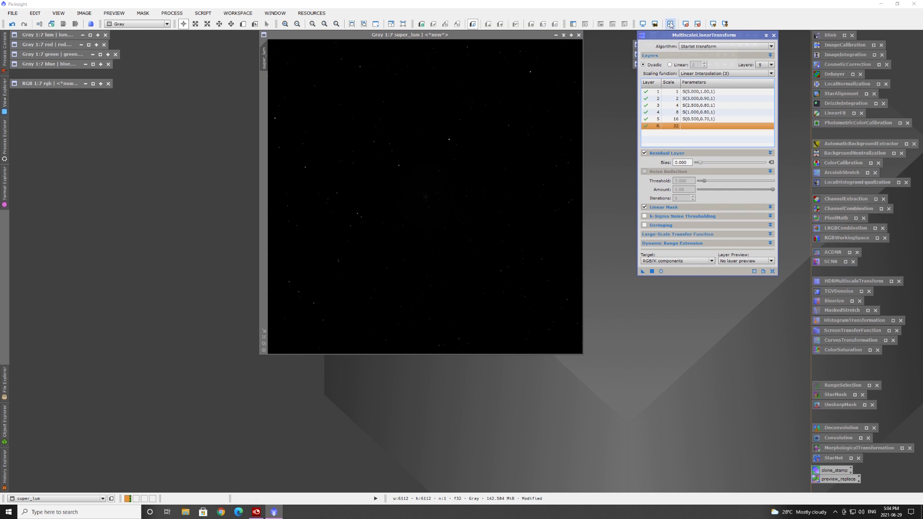
click(662, 208)
click(676, 215)
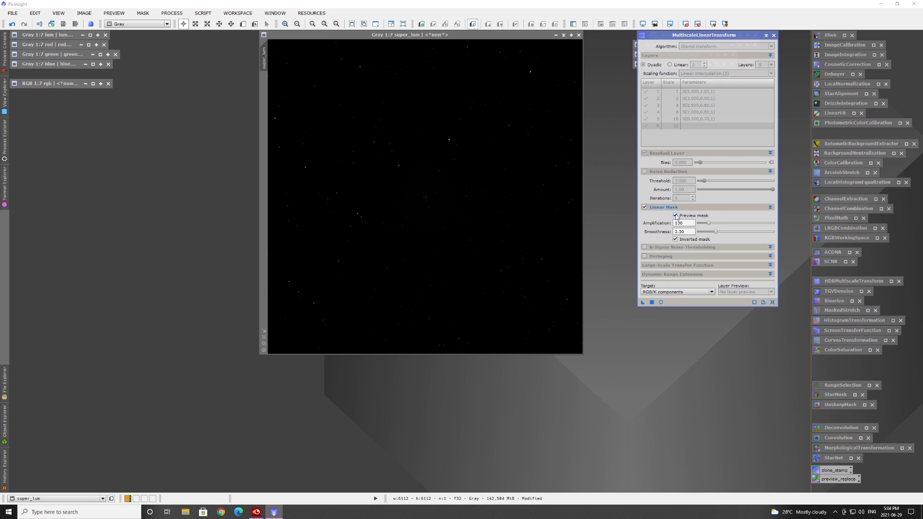
click(660, 302)
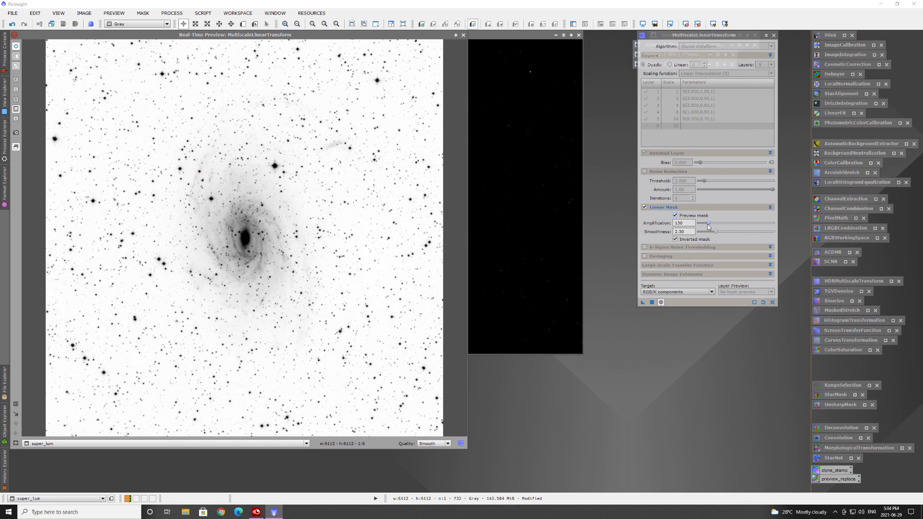
Set the linear mask's Amplification to 170 and its Smoothness to 2.60
drag(710, 226, 711, 227)
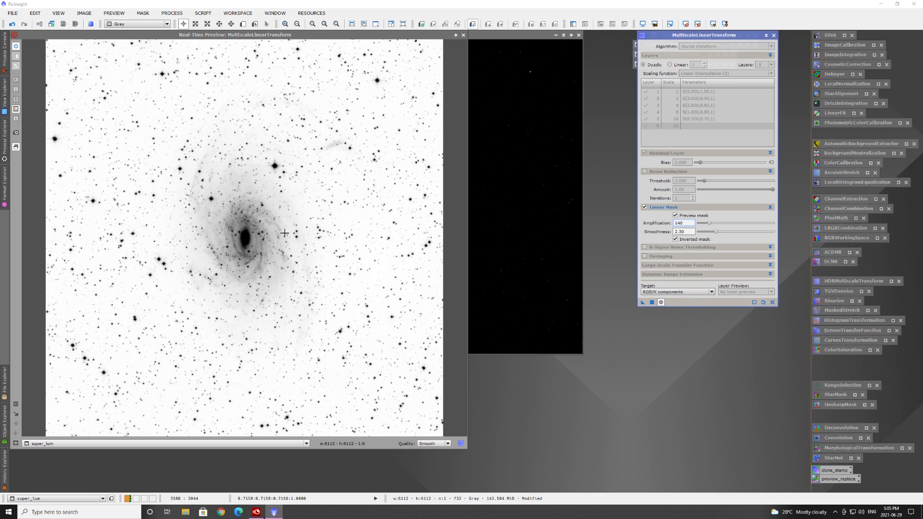
click(709, 224)
drag(709, 224, 711, 225)
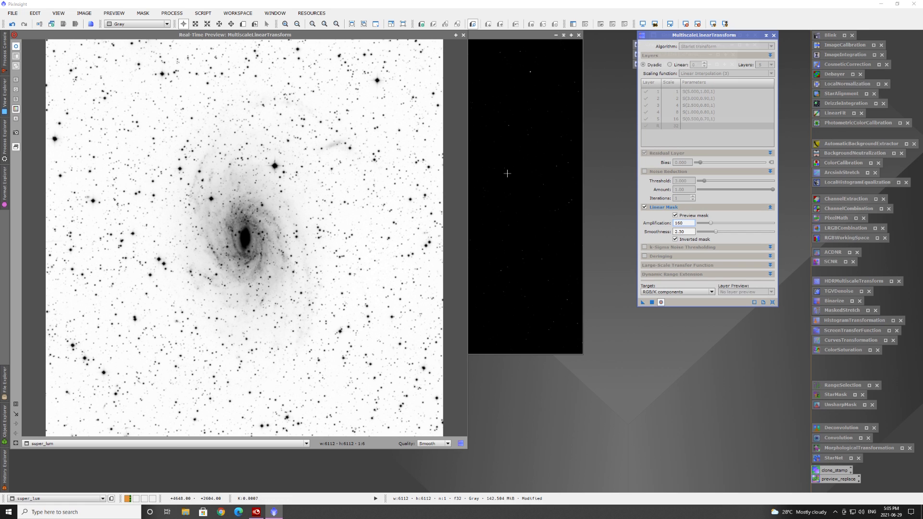
click(710, 225)
drag(711, 225, 711, 225)
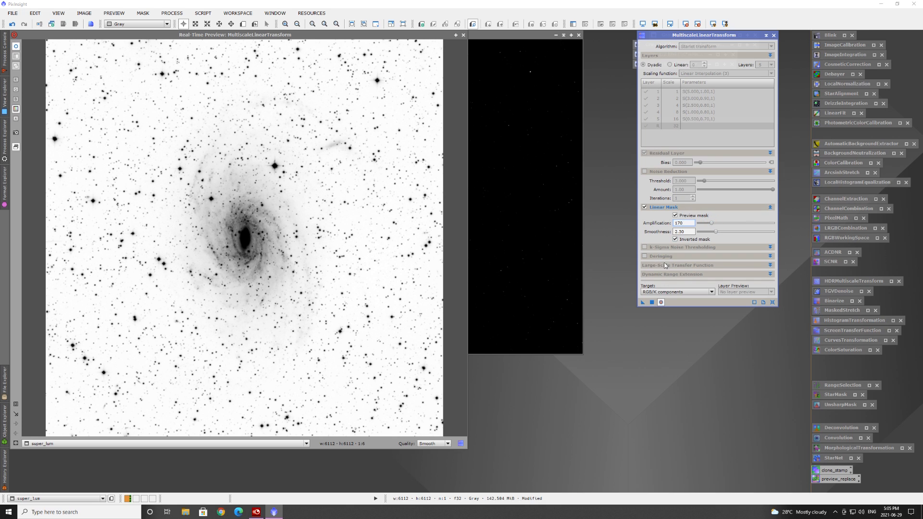
click(716, 231)
drag(717, 233, 719, 232)
Switch off the linear mask preview and apply the MultiscaleLinearTransform noise reduction to super_lum
click(673, 207)
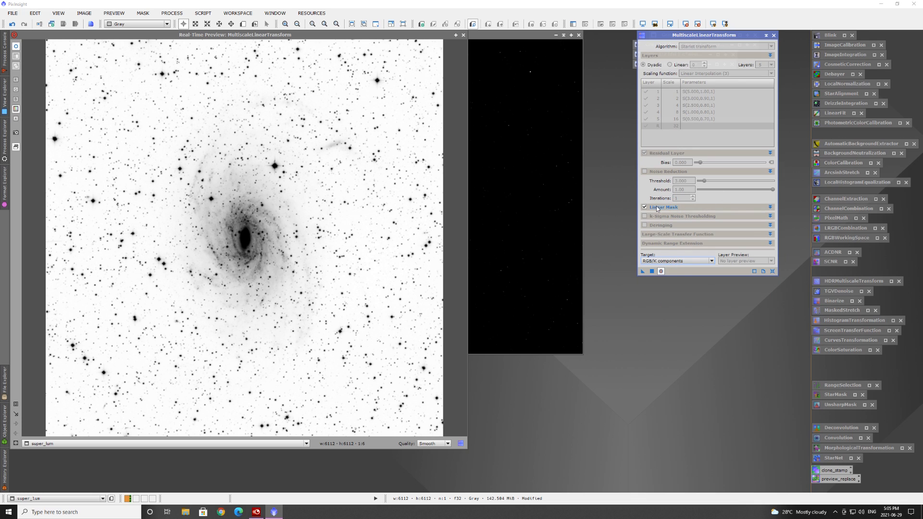
click(658, 206)
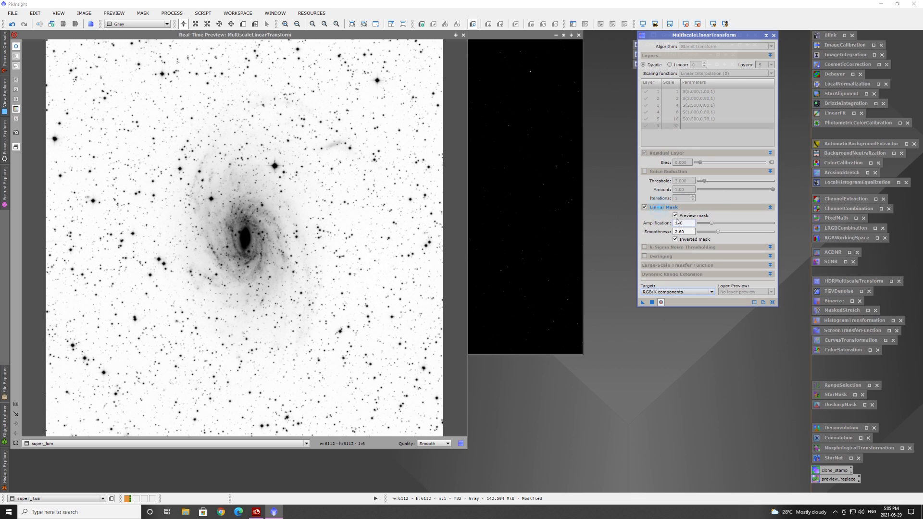
click(674, 215)
click(662, 208)
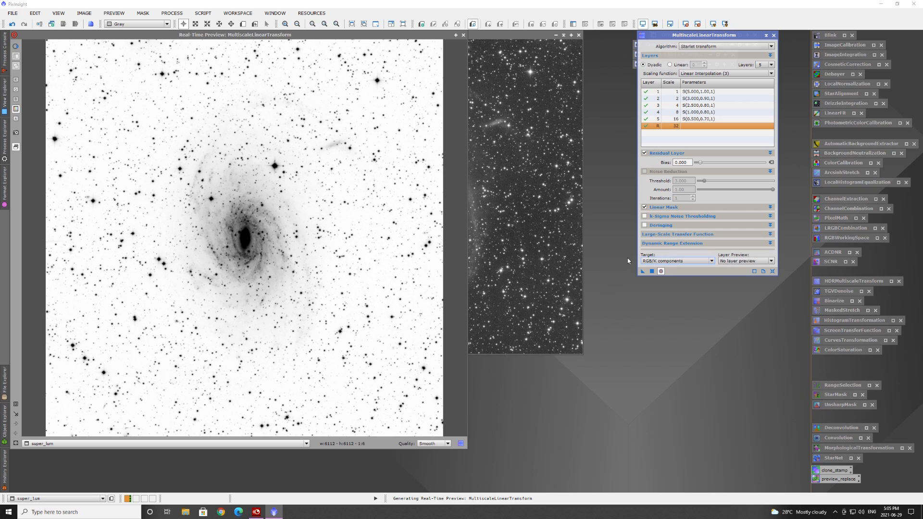
click(652, 271)
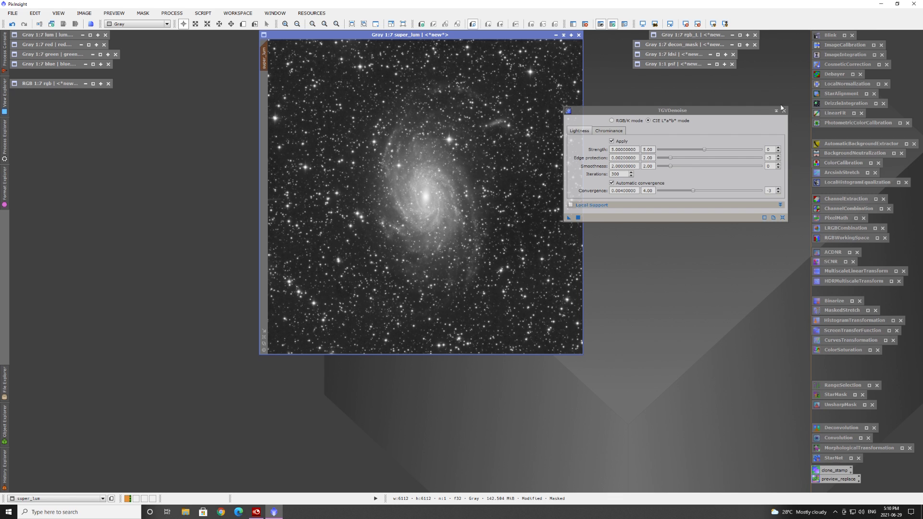
Close TGVDenoise, then remove the mask from super_lum and minimize its window
click(782, 110)
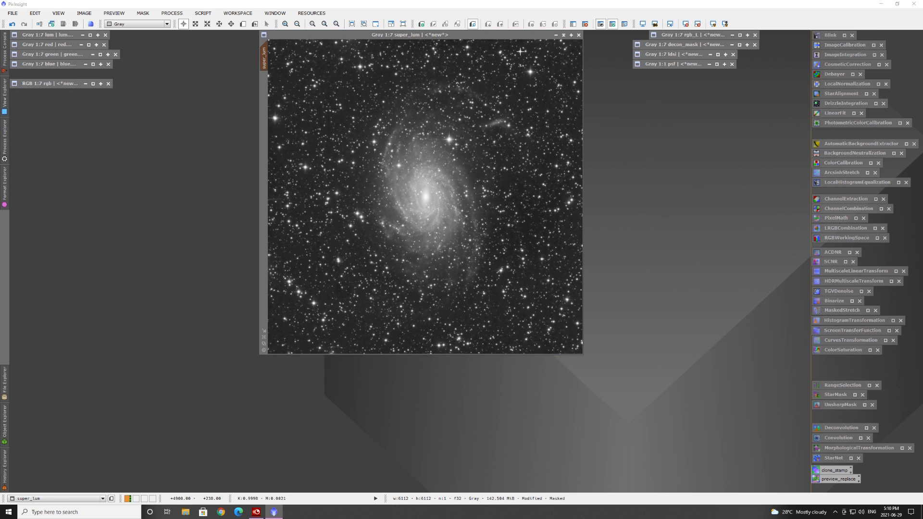
click(585, 24)
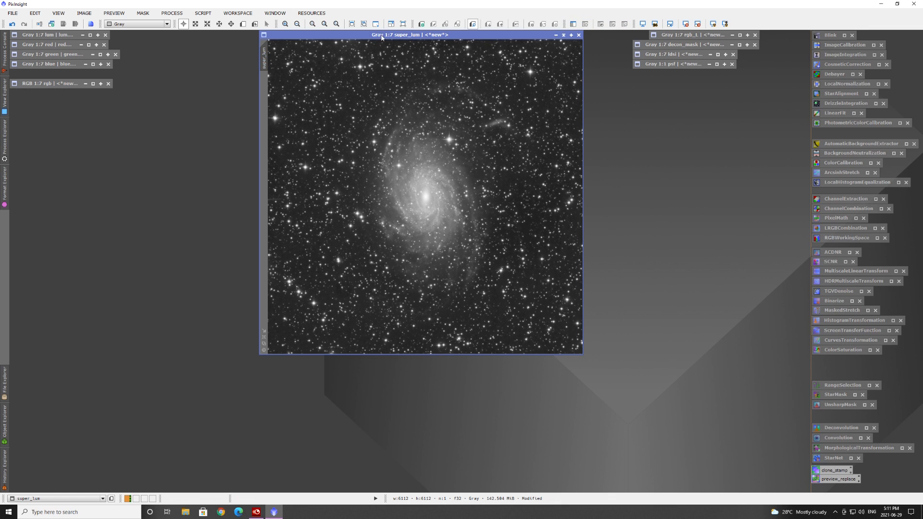
click(570, 34)
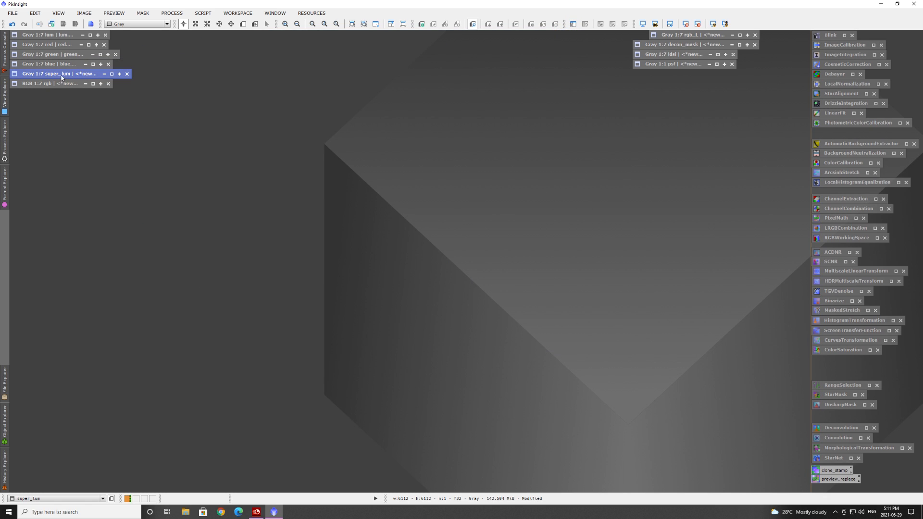
Set up LRGBCombination with only the L channel enabled and super_lum as its source image
double_click(847, 229)
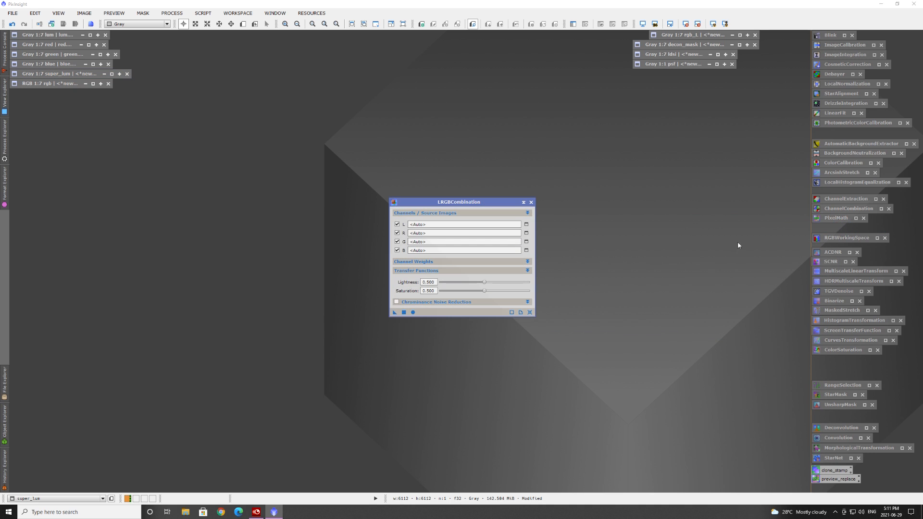
drag(438, 200, 680, 125)
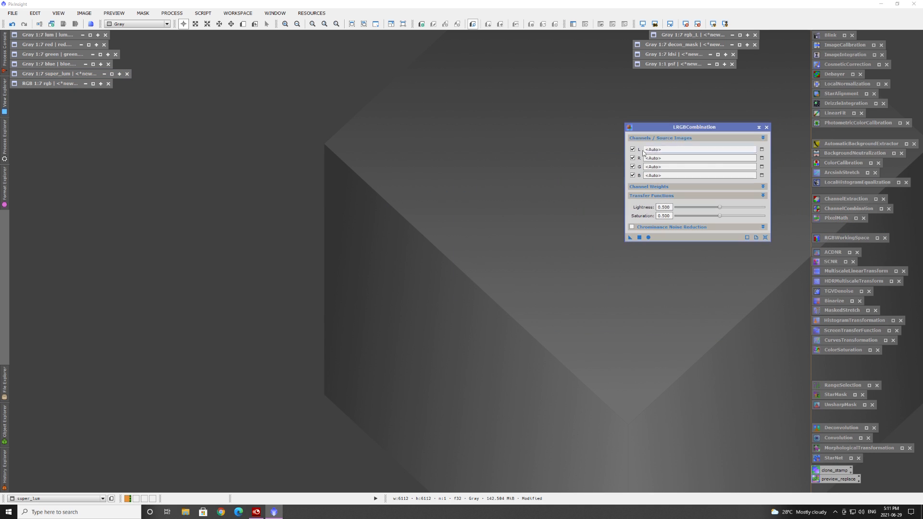
click(633, 158)
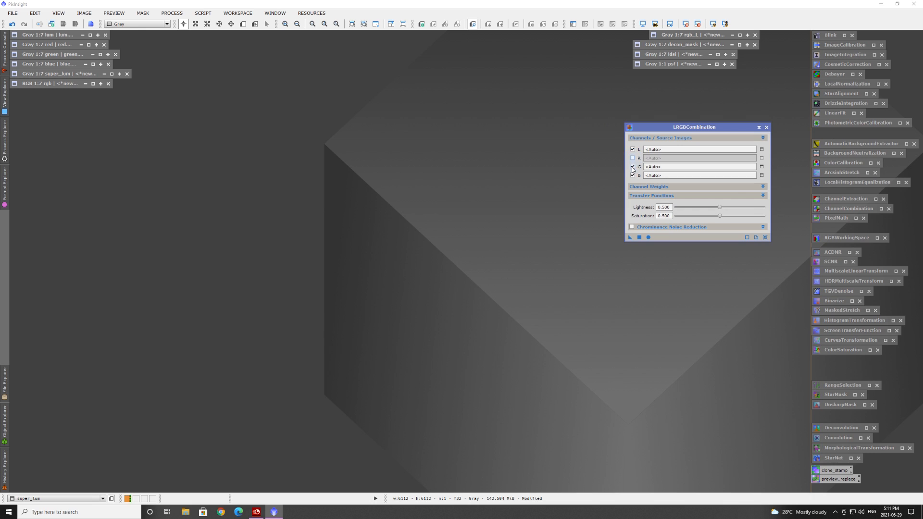
click(632, 166)
click(632, 175)
click(761, 149)
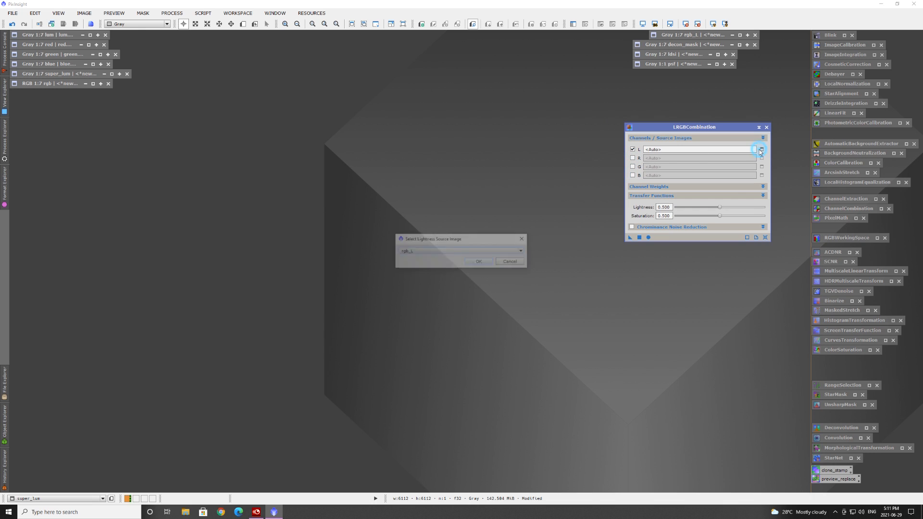
click(462, 251)
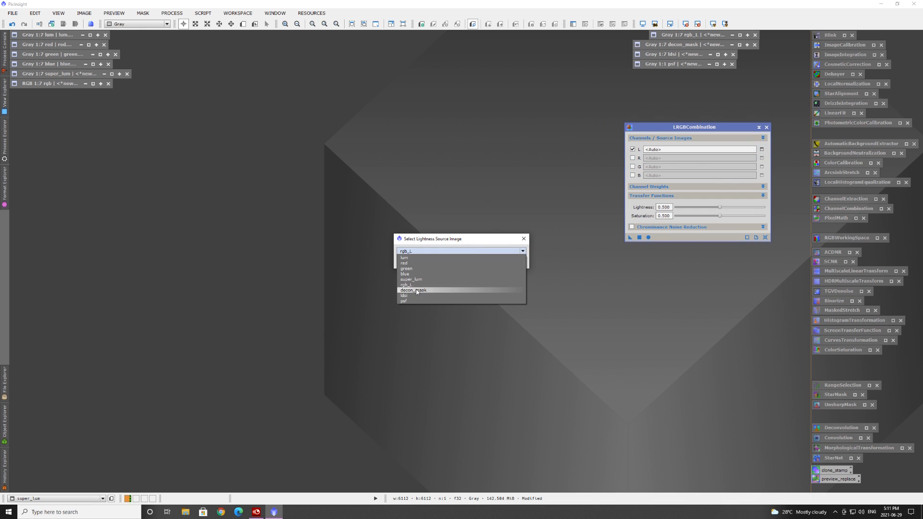
click(459, 279)
click(478, 261)
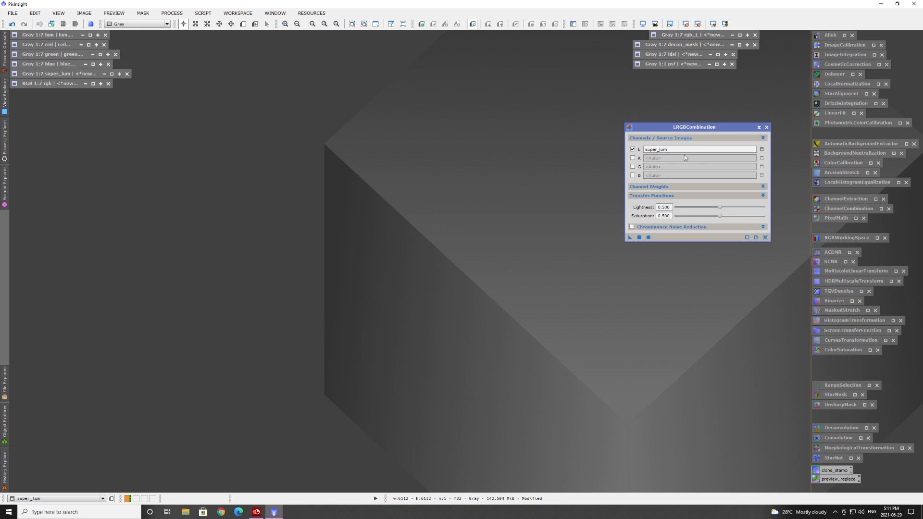
Try to run LRGBCombination in the global context, and discard the new image
click(639, 237)
key(Return)
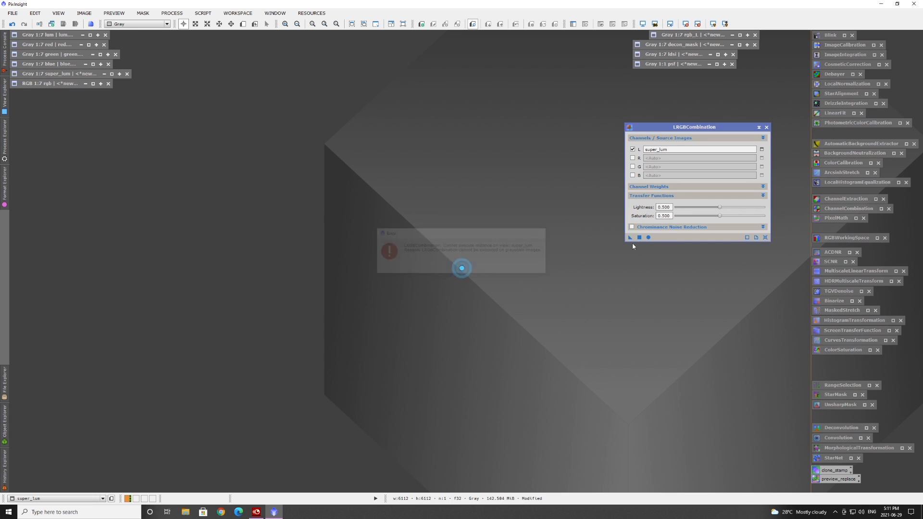
click(648, 237)
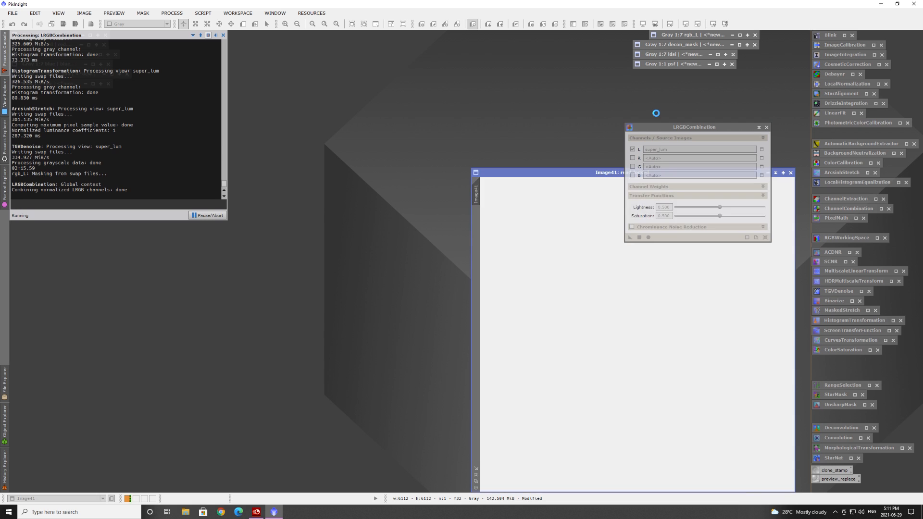
click(759, 127)
drag(681, 171, 453, 39)
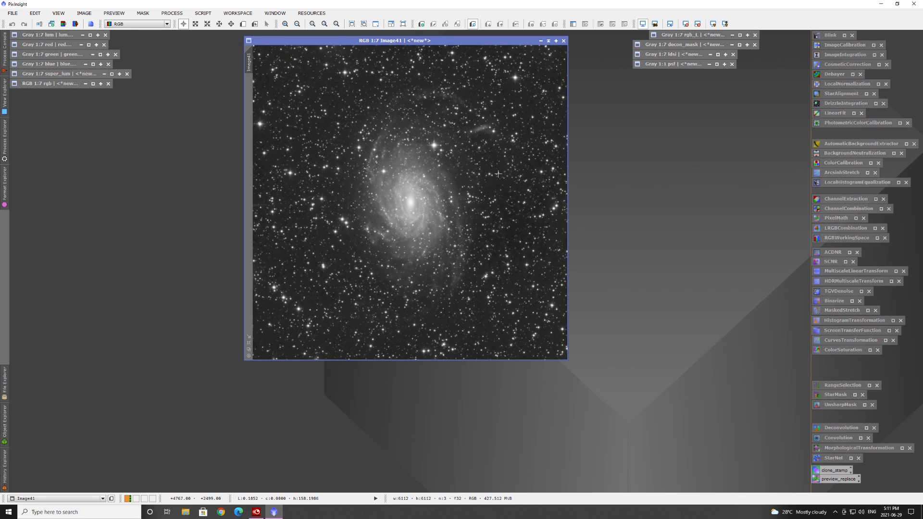
click(563, 40)
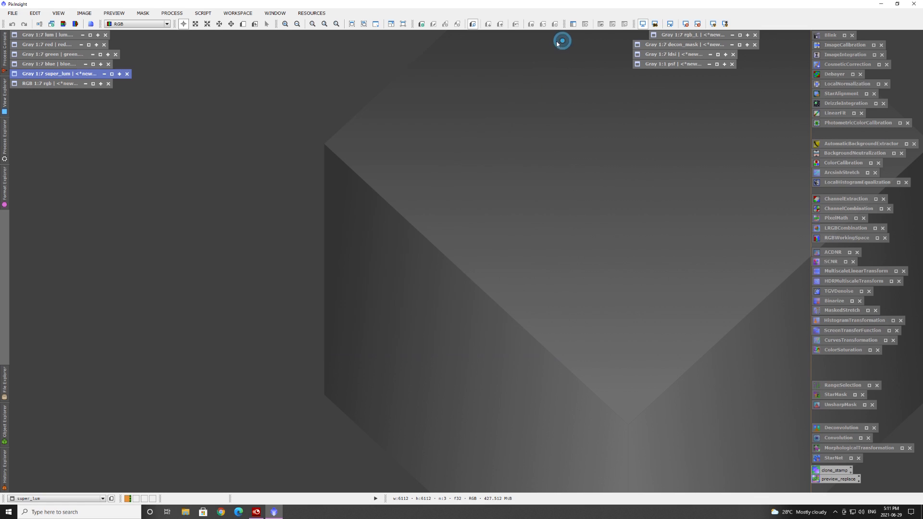
Open the rgb image and apply LRGBCombination to it with super_lum as the luminance
click(49, 84)
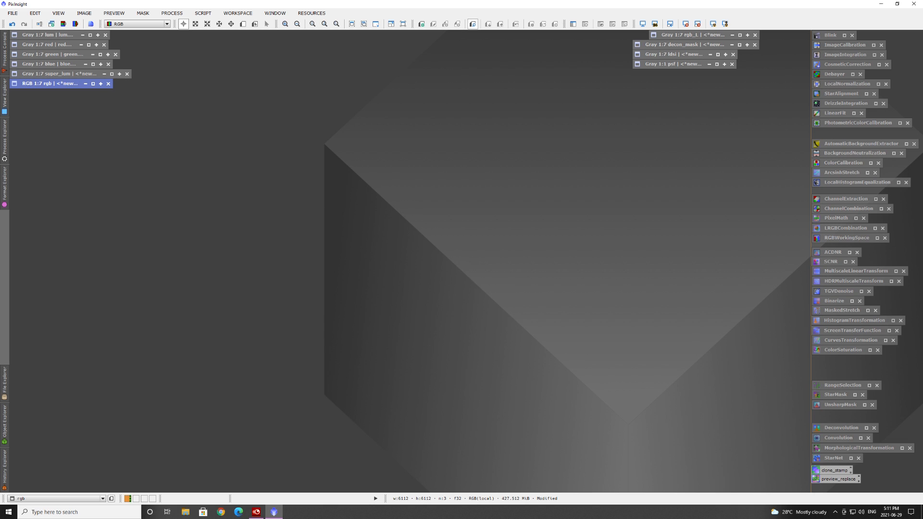
double_click(847, 228)
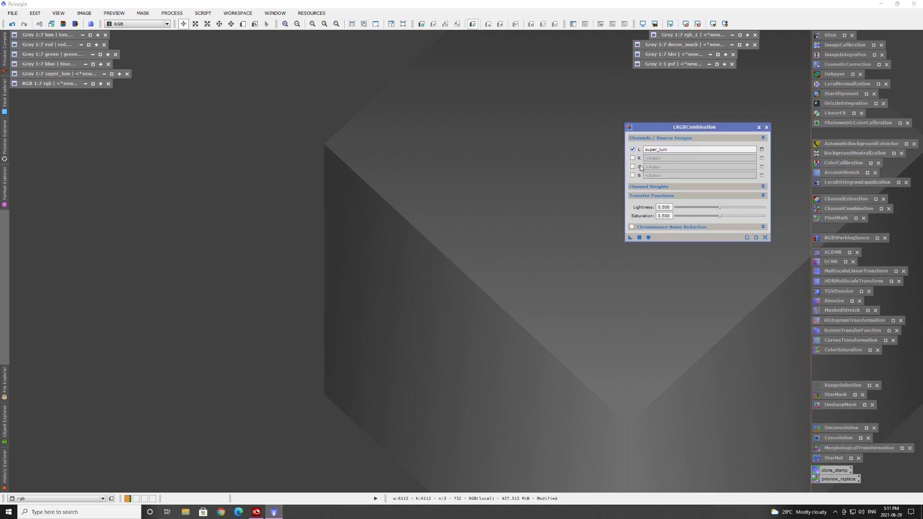
click(68, 87)
double_click(67, 87)
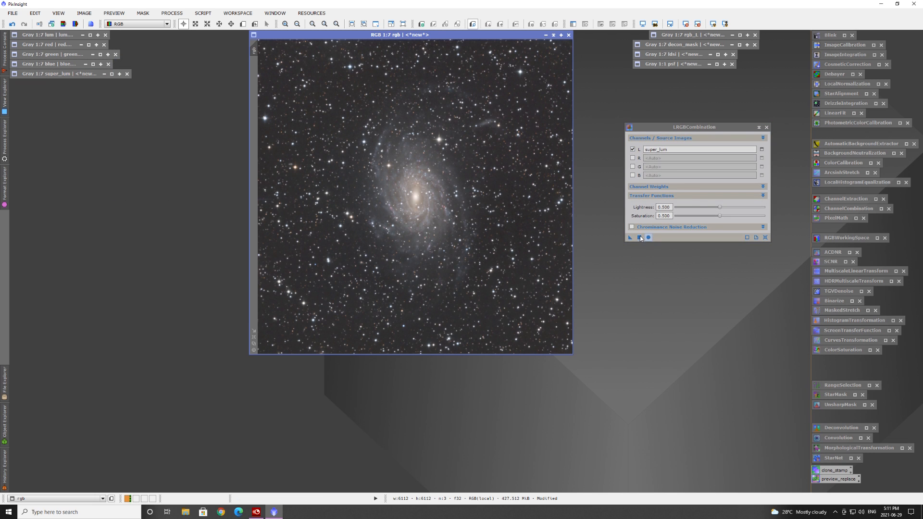
drag(630, 238, 449, 245)
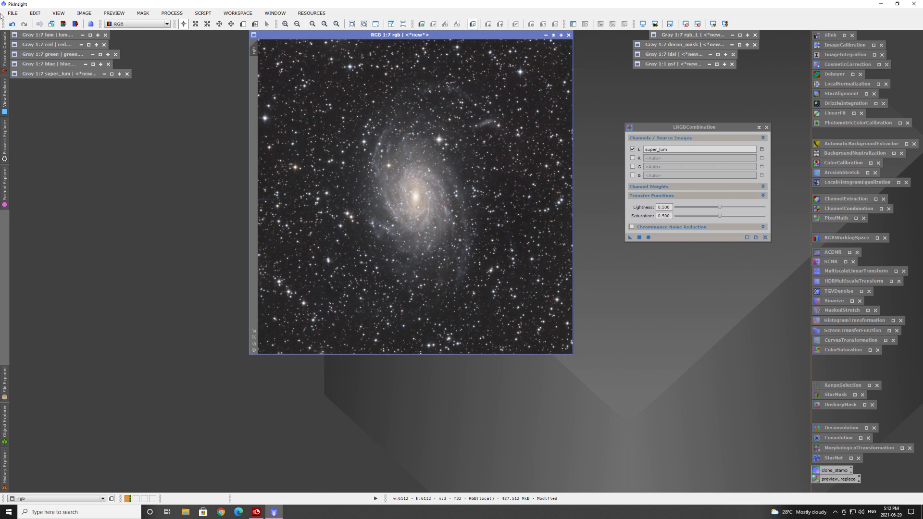
Undo and redo the LRGBCombination on the rgb image to compare the galaxy before and after the luminance is added
click(13, 25)
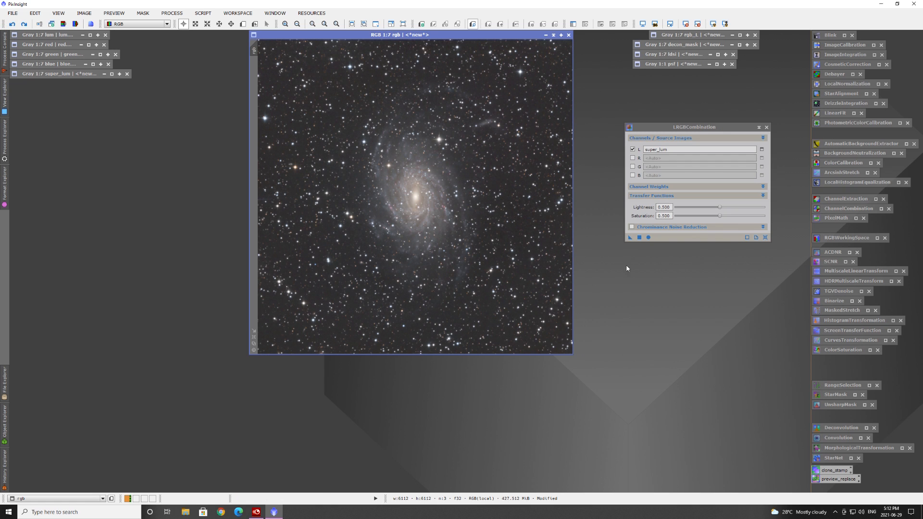
scroll(432, 218, up, 1)
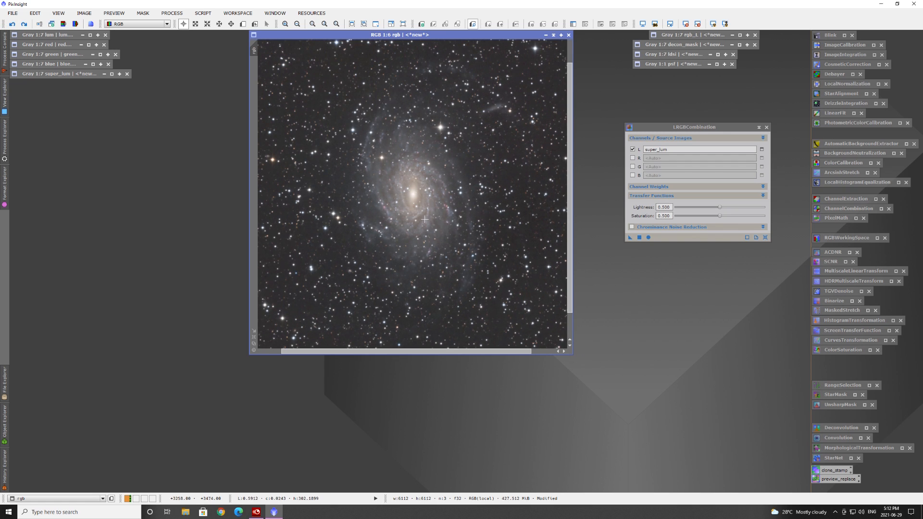
click(24, 24)
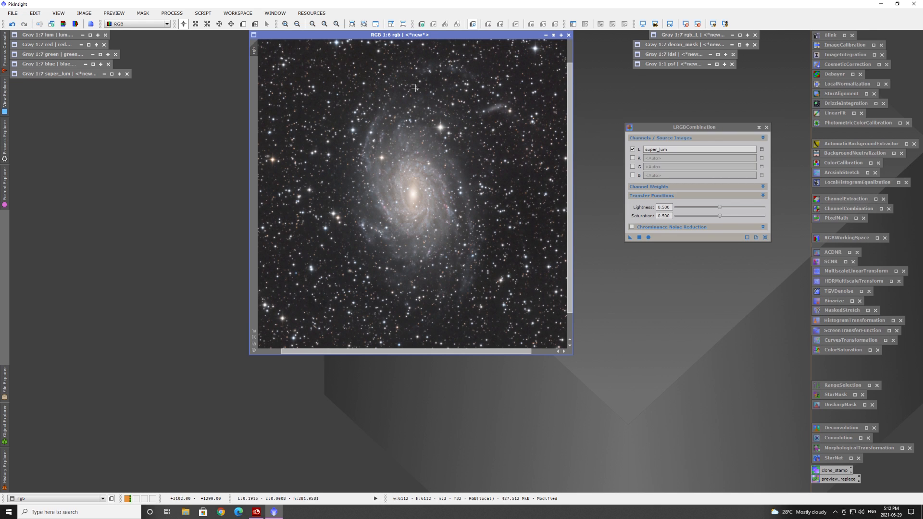
scroll(477, 279, down, 1)
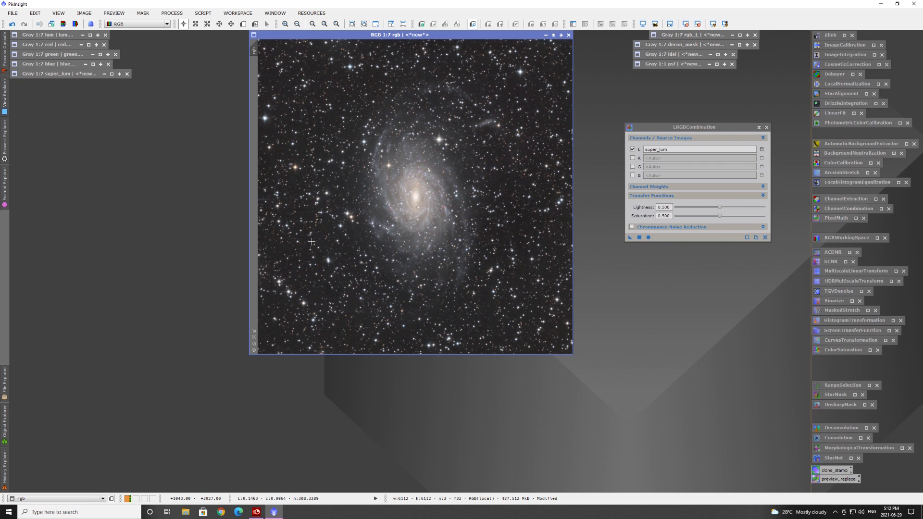
Minimize the LRGBCombination process window and make the rgb image active
click(758, 127)
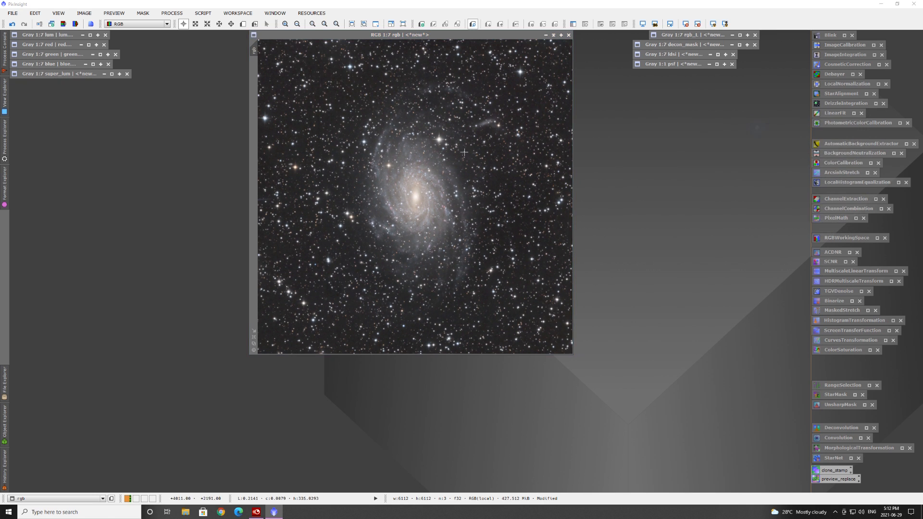
click(409, 37)
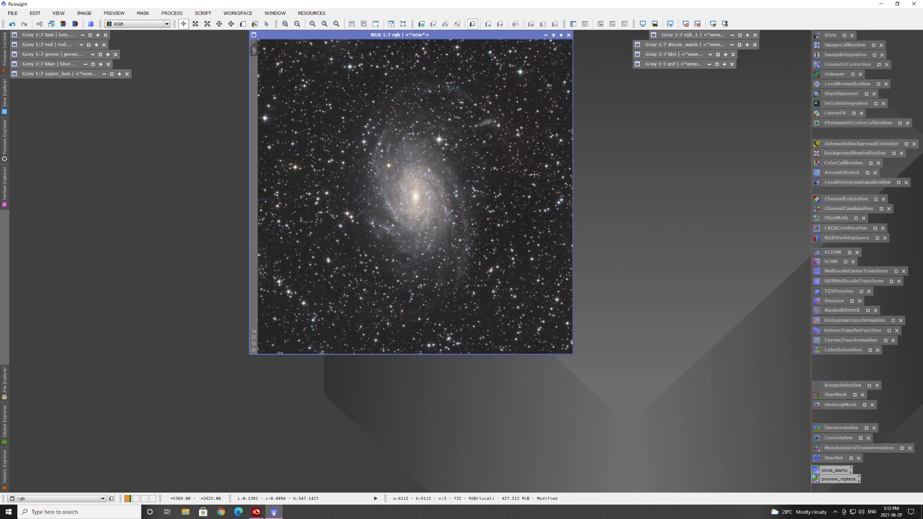